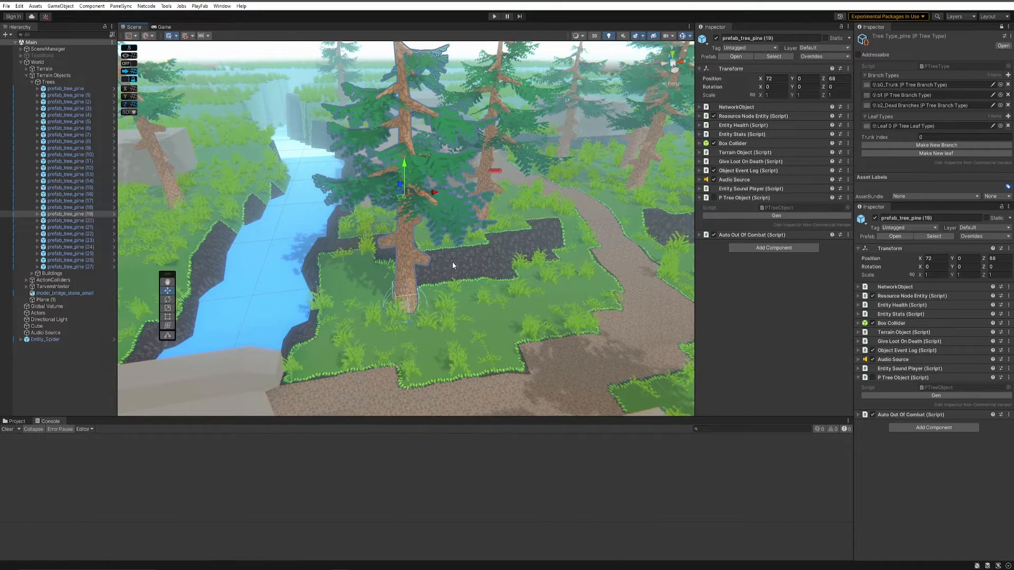
# Select all the prefab_tree_pine objects under Trees and regenerate them repeatedly with the P Tree Object script's Gen function.
pyautogui.scroll(-3, 453, 265)
pyautogui.moveTo(458, 265); pyautogui.dragTo(484, 258, button='middle')
pyautogui.scroll(-5, 438, 238)
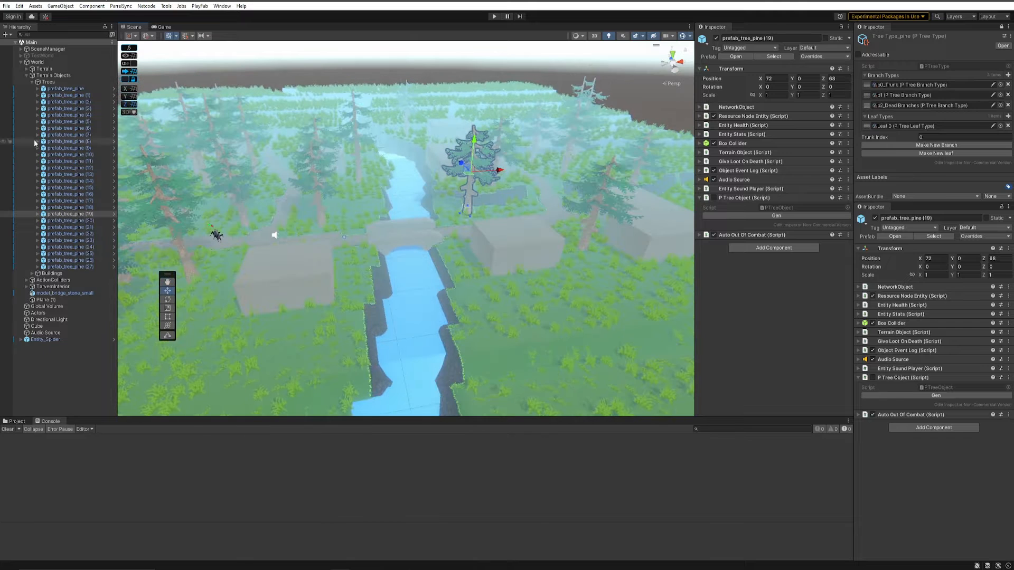
pyautogui.click(64, 89)
pyautogui.keyDown('shift'); pyautogui.click(69, 266); pyautogui.keyUp('shift')
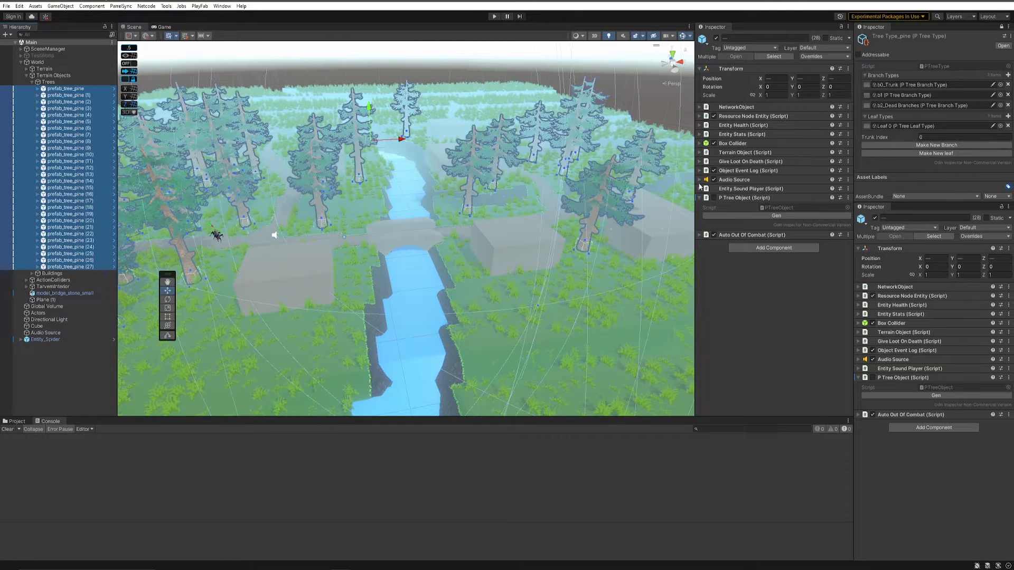
pyautogui.click(773, 216)
pyautogui.click(772, 217)
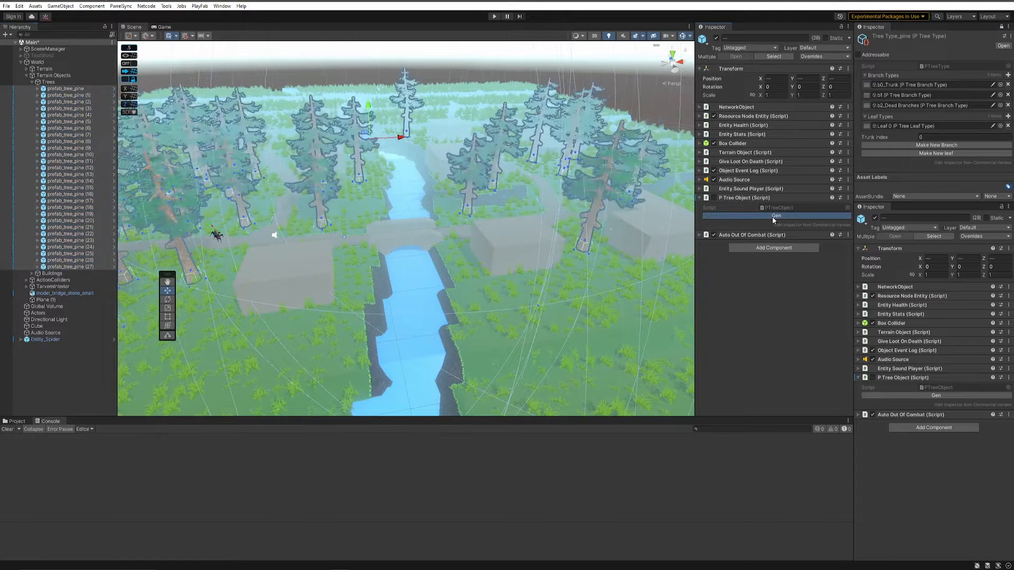
pyautogui.click(772, 217)
pyautogui.click(772, 217)
pyautogui.click(772, 216)
pyautogui.click(772, 217)
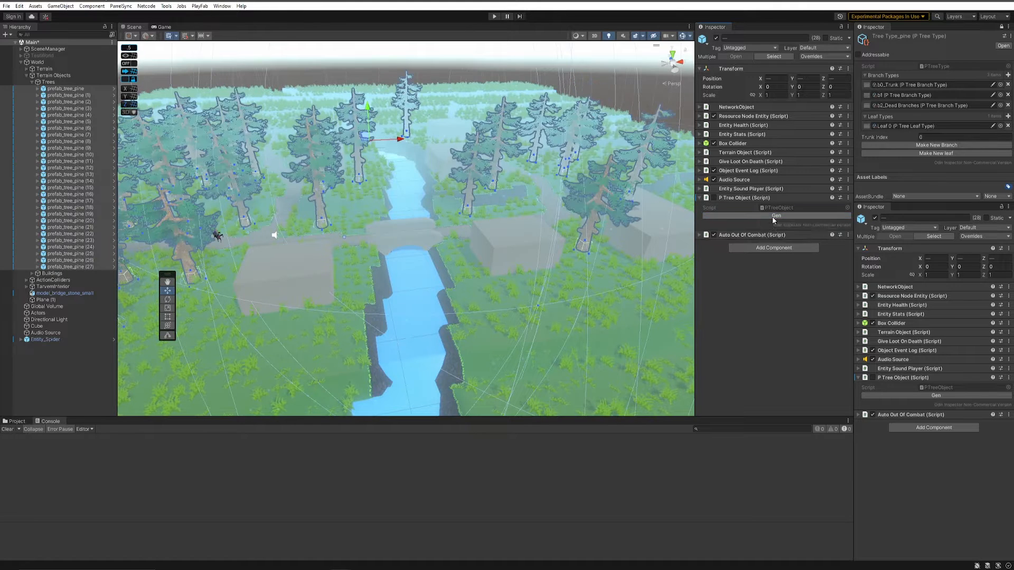
pyautogui.click(772, 217)
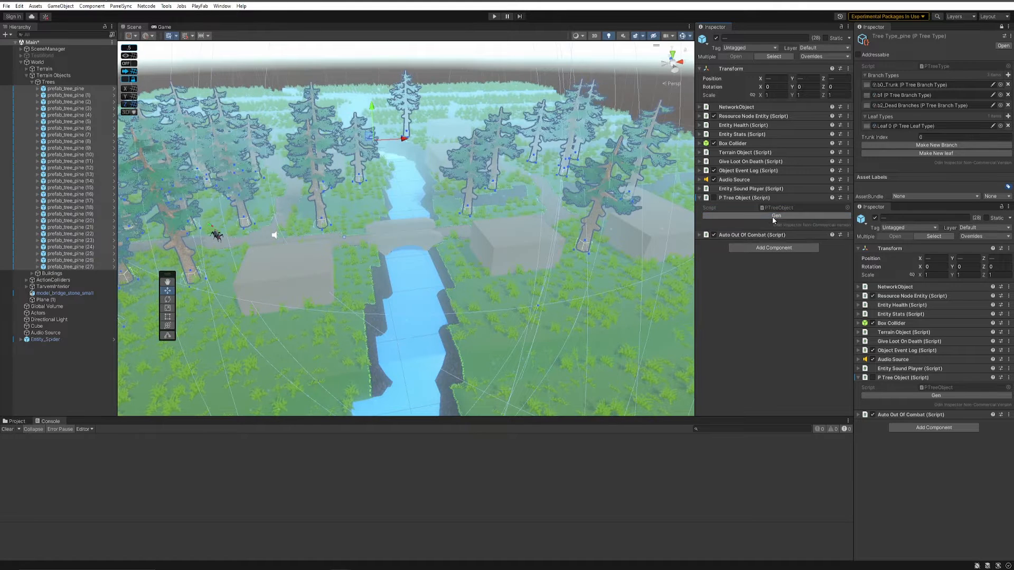
# Turn off the scene view effects and regenerate all the selected pine trees several more times.
pyautogui.click(638, 38)
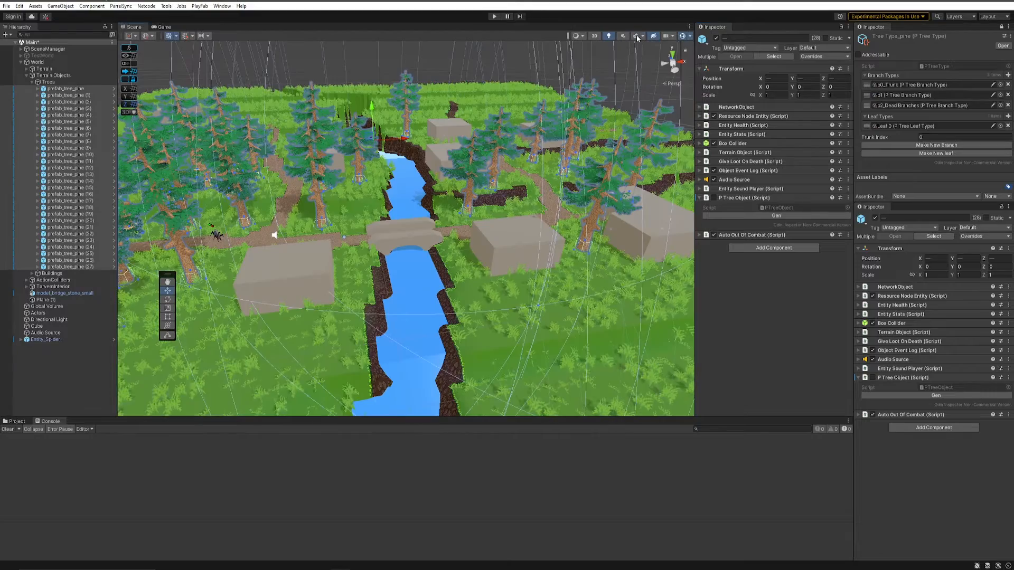
pyautogui.click(759, 215)
pyautogui.click(759, 214)
pyautogui.click(759, 215)
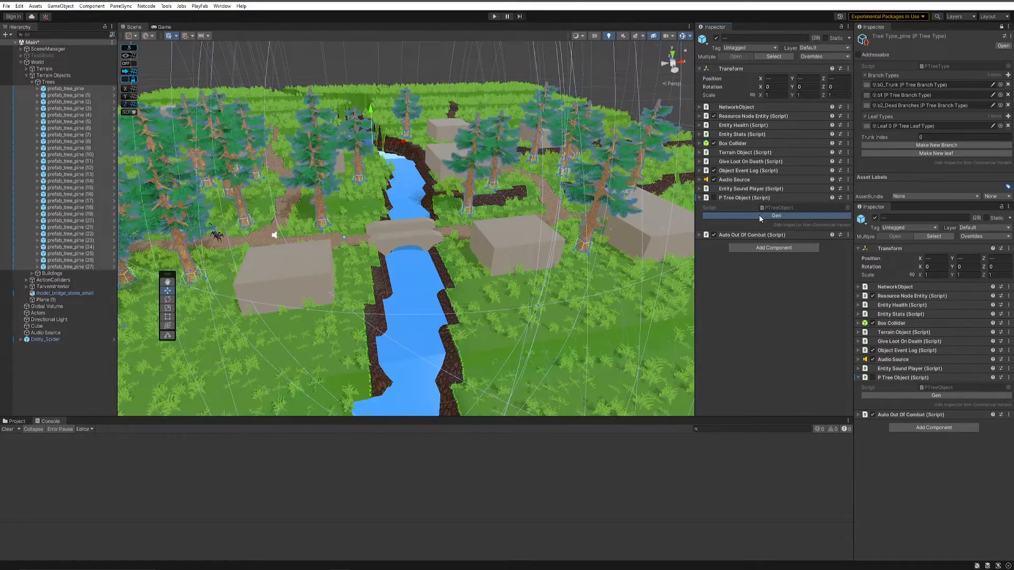
pyautogui.click(759, 215)
pyautogui.click(759, 215)
pyautogui.click(759, 215)
# Focus on prefab_tree_pine (19) and randomize the seed of its graphic child object twice.
pyautogui.moveTo(573, 211); pyautogui.dragTo(419, 251, button='middle')
pyautogui.scroll(3, 419, 251)
pyautogui.scroll(5, 464, 234)
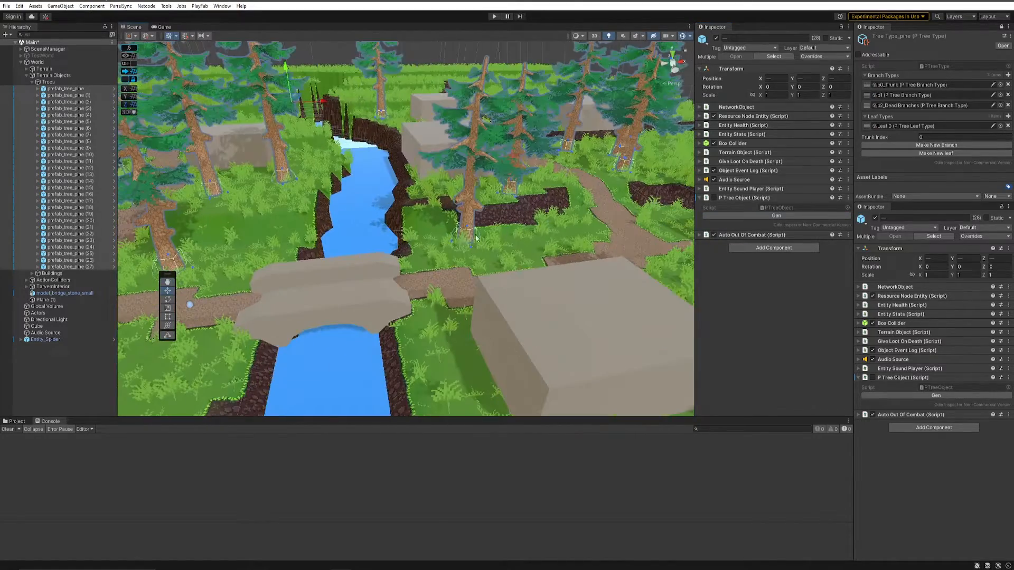
pyautogui.click(470, 225)
pyautogui.press('f')
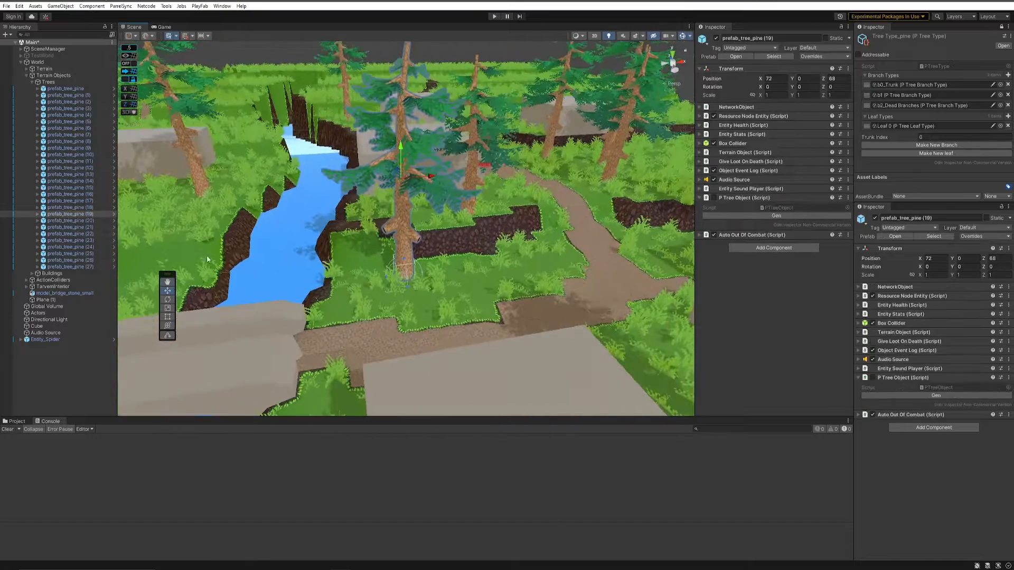
pyautogui.click(38, 213)
pyautogui.click(67, 227)
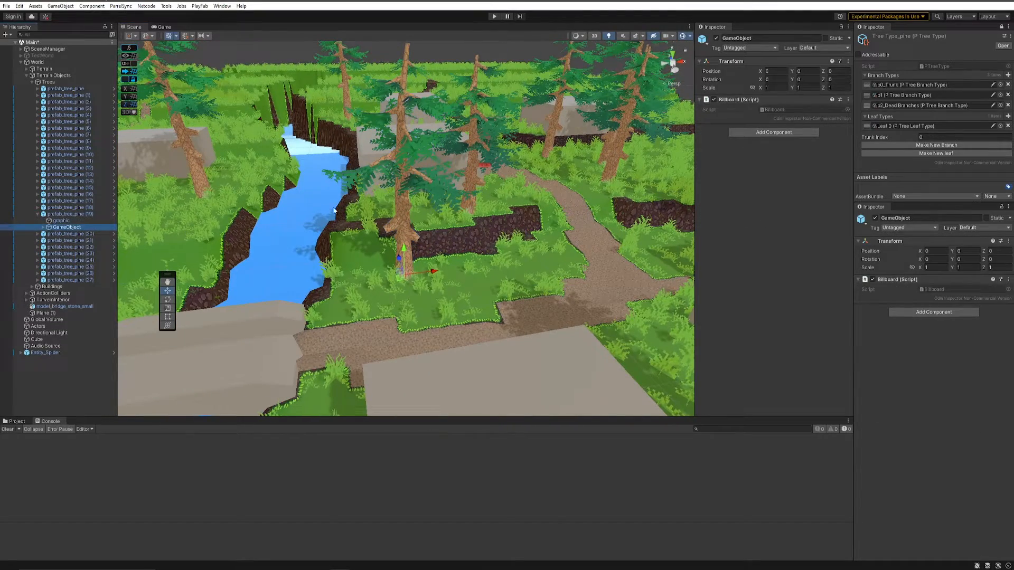
pyautogui.click(61, 221)
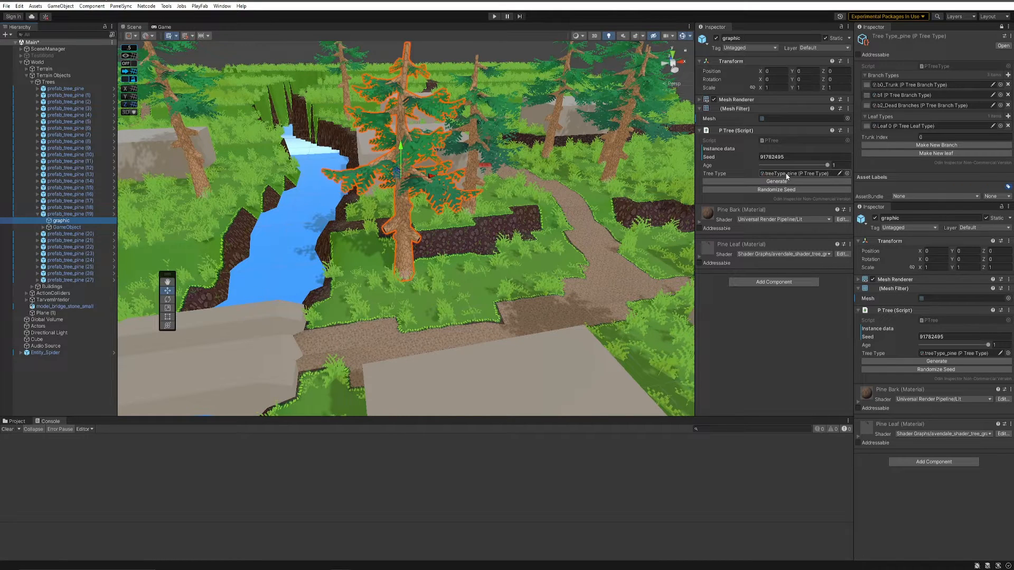
pyautogui.click(771, 191)
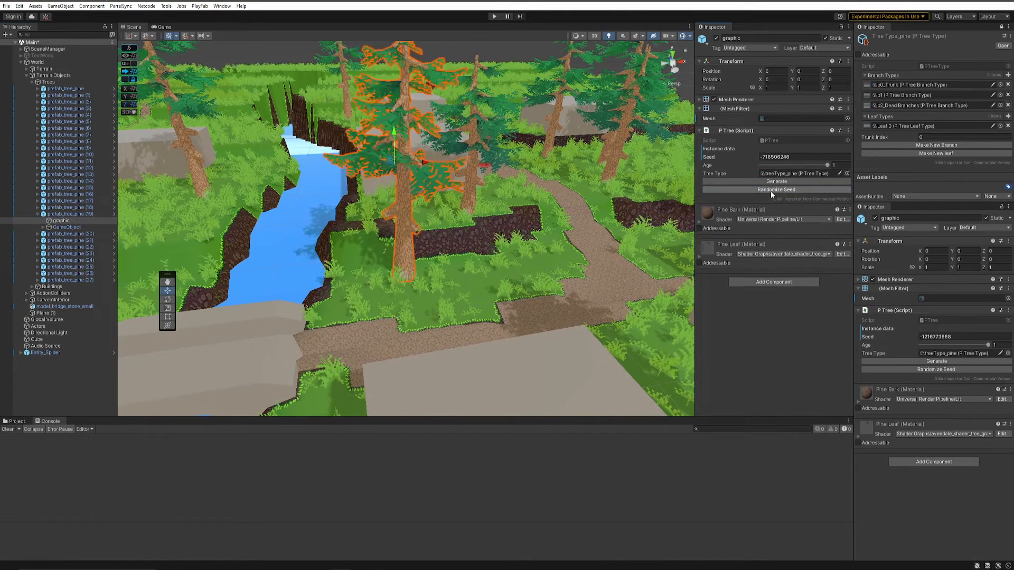
pyautogui.click(771, 191)
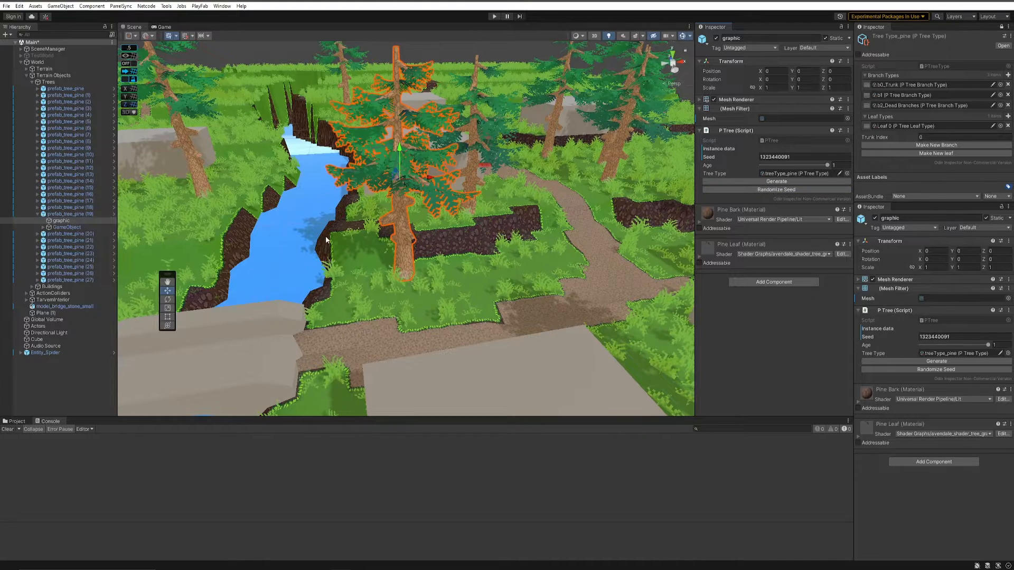
# Compare prefab_tree_pine (19) with its child objects and examine the generated tree mesh up close.
pyautogui.click(67, 215)
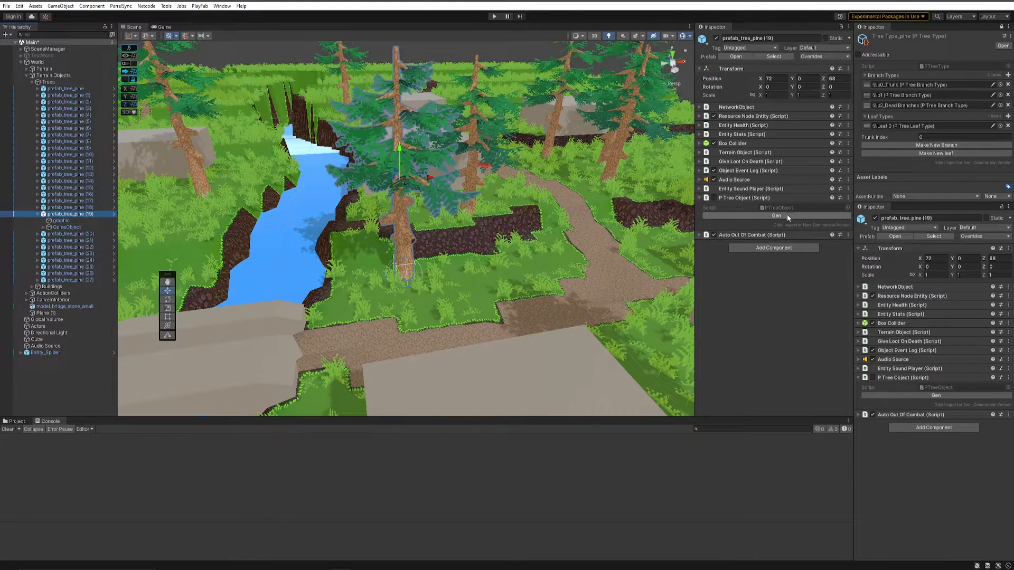
pyautogui.click(91, 227)
pyautogui.click(62, 220)
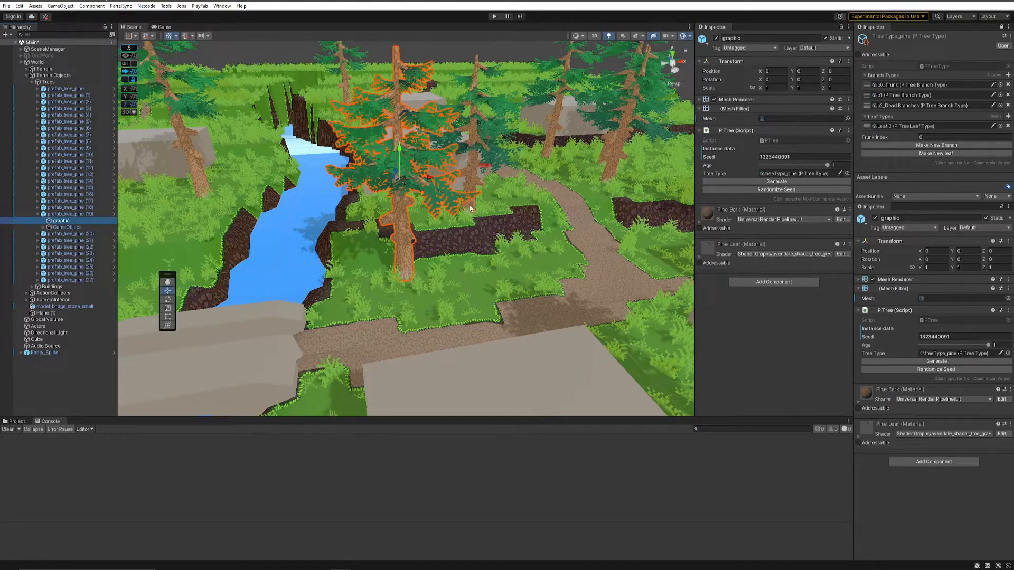
pyautogui.moveTo(429, 184); pyautogui.dragTo(440, 217, button='middle')
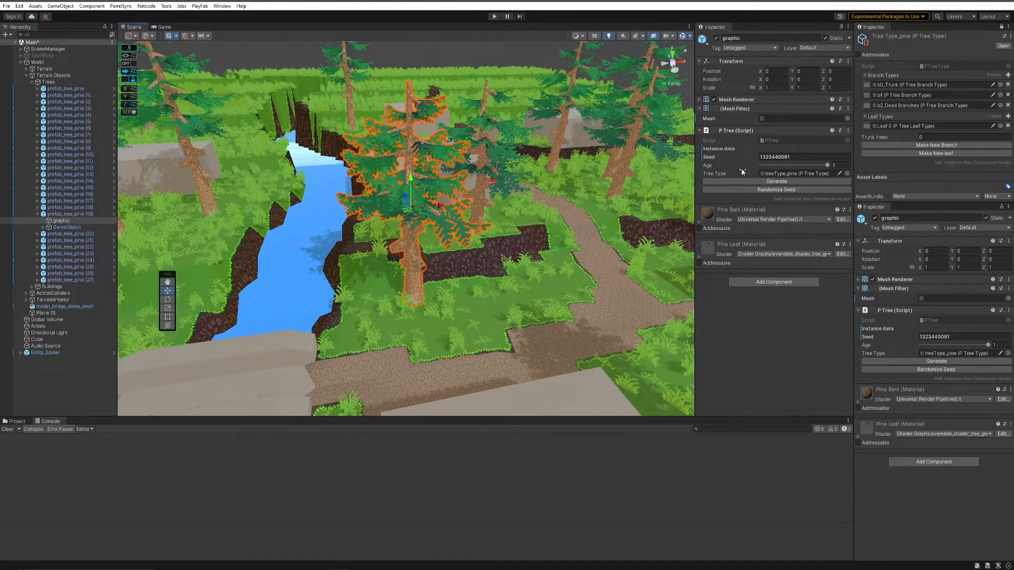
pyautogui.scroll(3, 543, 261)
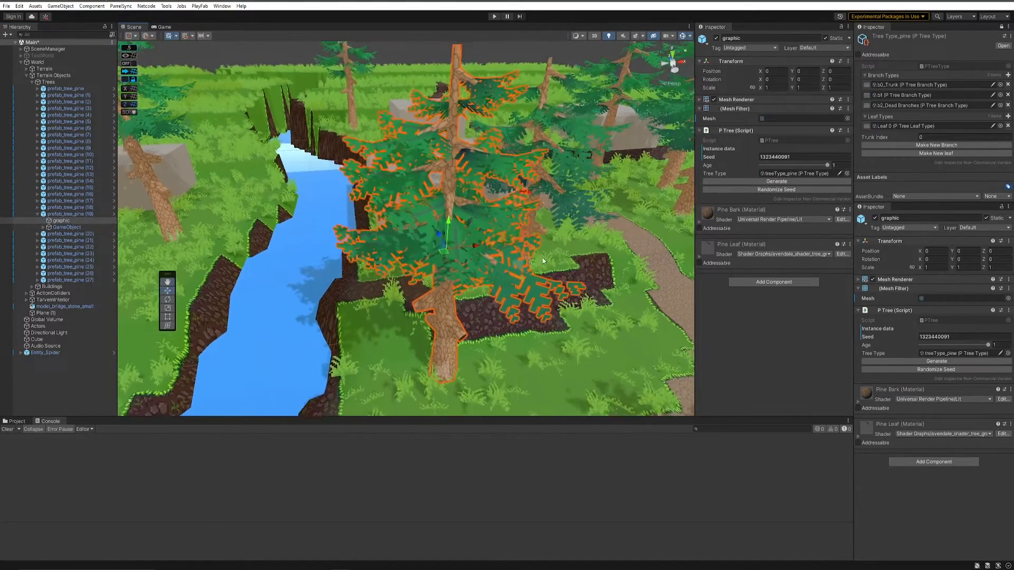
pyautogui.scroll(-3, 543, 261)
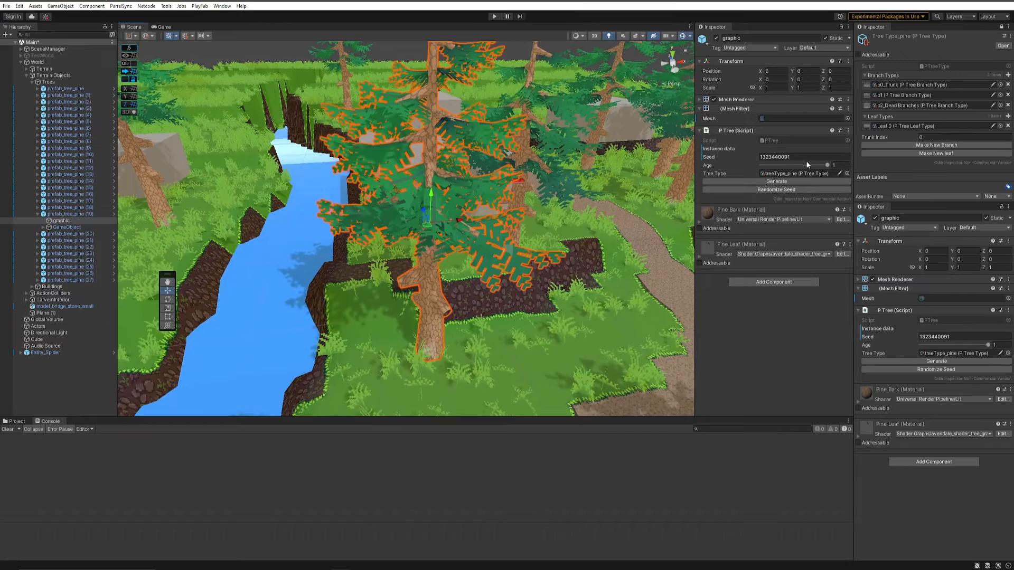
# Try out the tree's Age range and open the b0_Trunk branch type of its pine tree type.
pyautogui.moveTo(806, 163); pyautogui.dragTo(831, 167)
pyautogui.doubleClick(789, 173)
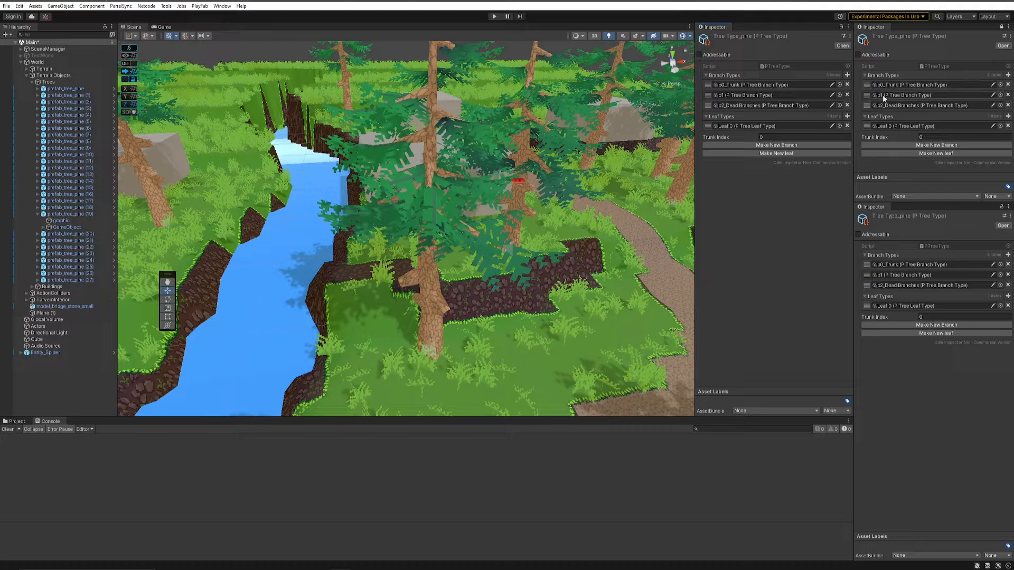
pyautogui.doubleClick(892, 85)
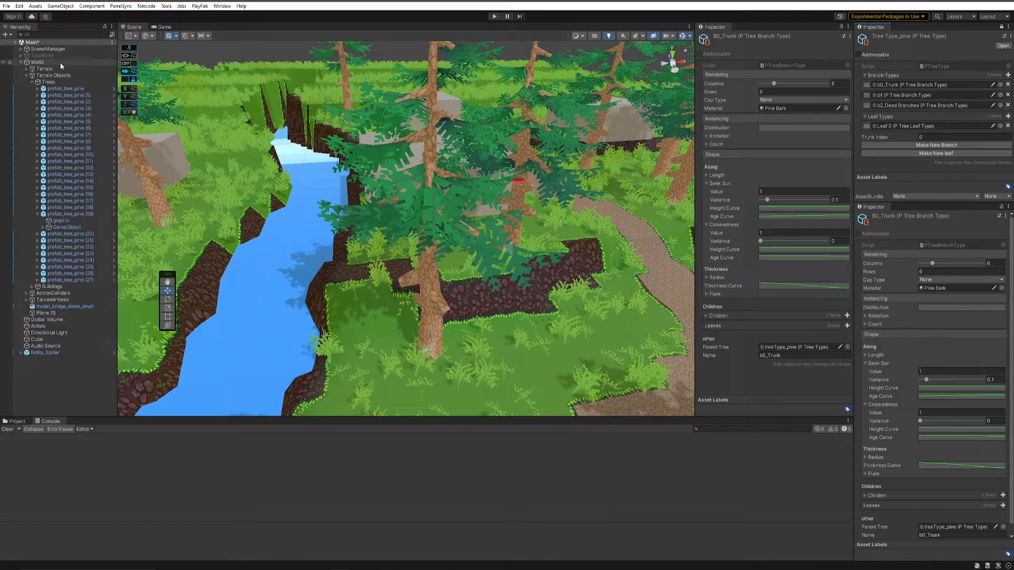
# Set the Age of prefab_tree_pine (19)'s graphic object to about 0.457 and examine the shape of its trunk.
pyautogui.click(67, 227)
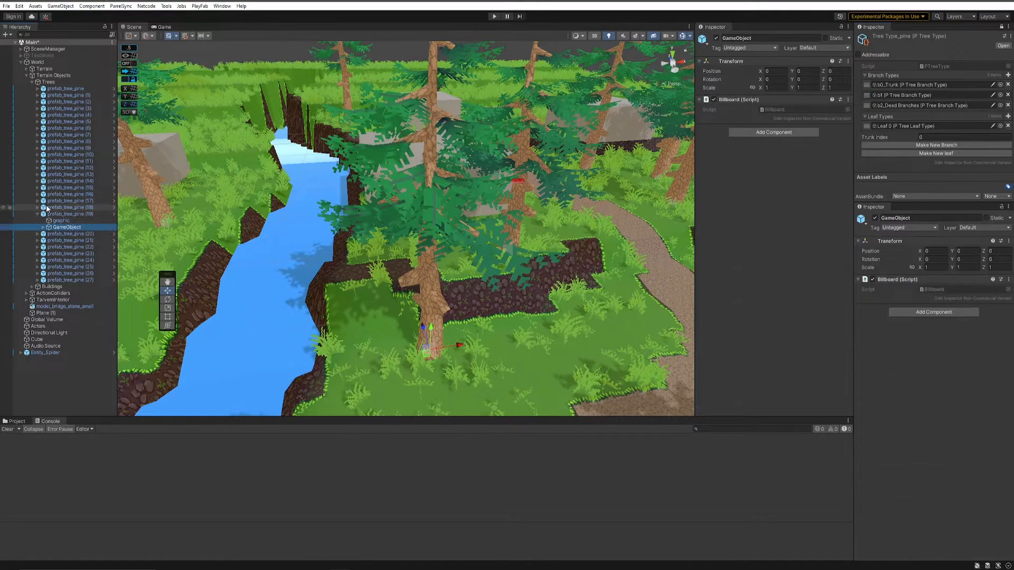
pyautogui.click(61, 220)
pyautogui.moveTo(827, 166); pyautogui.dragTo(791, 166)
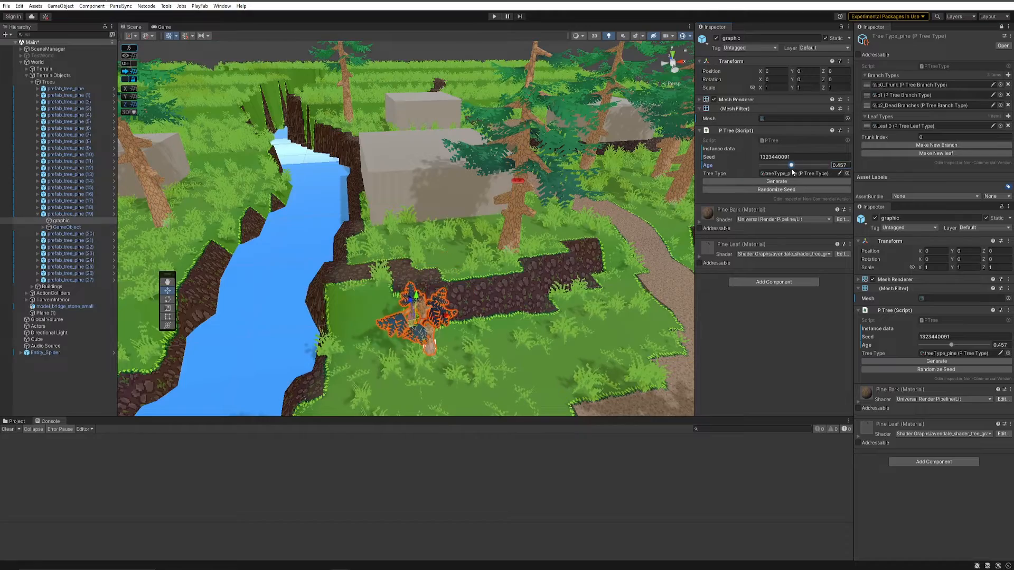
pyautogui.scroll(5, 519, 255)
pyautogui.moveTo(482, 348); pyautogui.dragTo(437, 229, button='middle')
pyautogui.scroll(3, 436, 229)
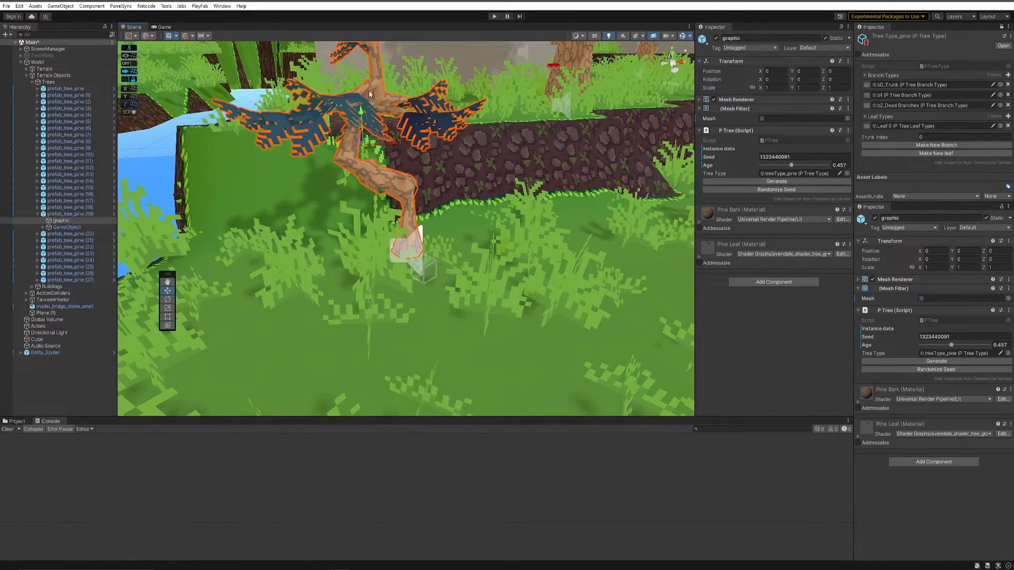
pyautogui.keyDown('alt'); pyautogui.moveTo(370, 94); pyautogui.dragTo(406, 167); pyautogui.keyUp('alt')
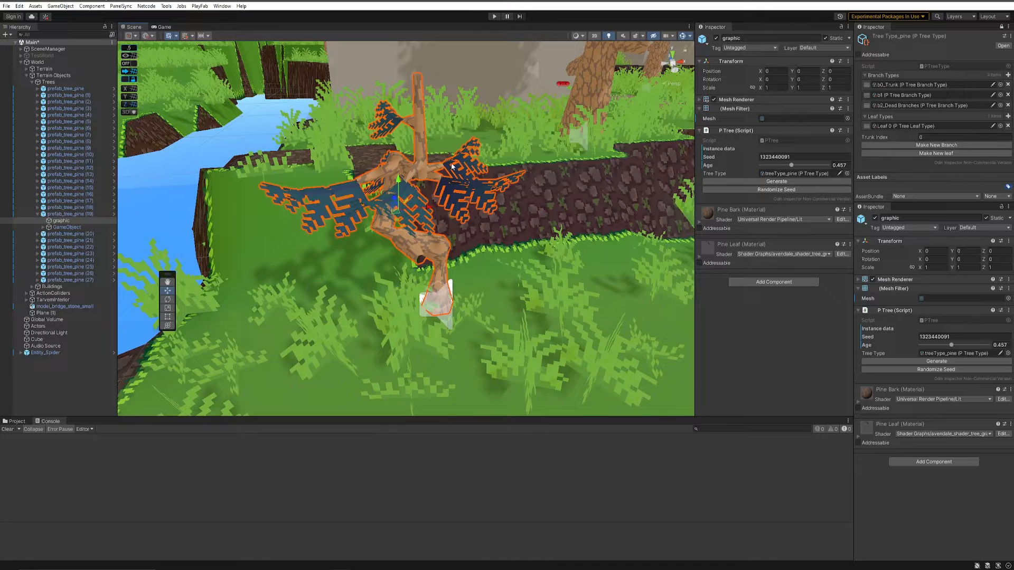
pyautogui.moveTo(452, 167); pyautogui.dragTo(464, 187, button='middle')
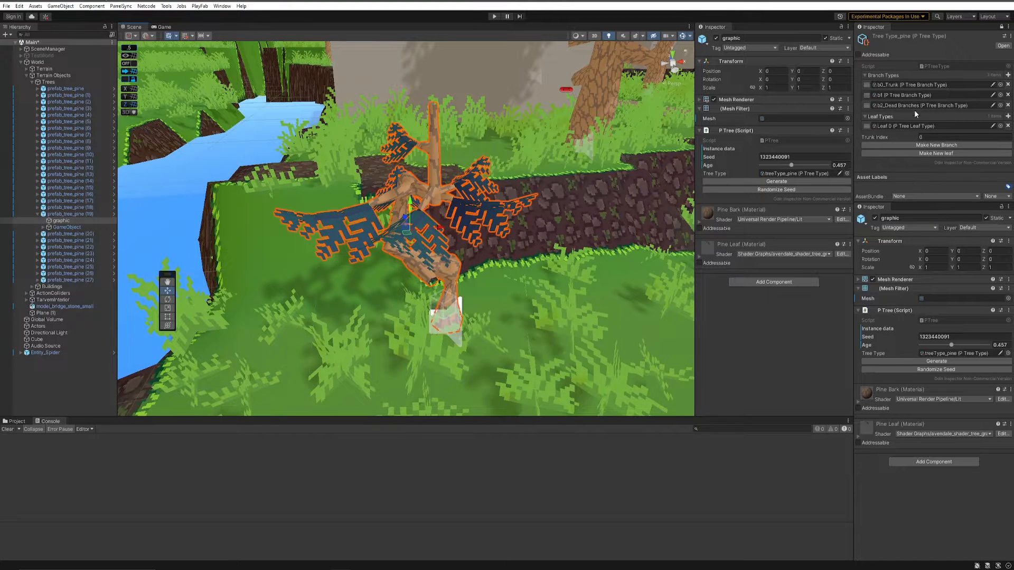
# Check the Crookedness age curve of the b0_Trunk branch type and set its Crookedness value to 0.
pyautogui.doubleClick(908, 83)
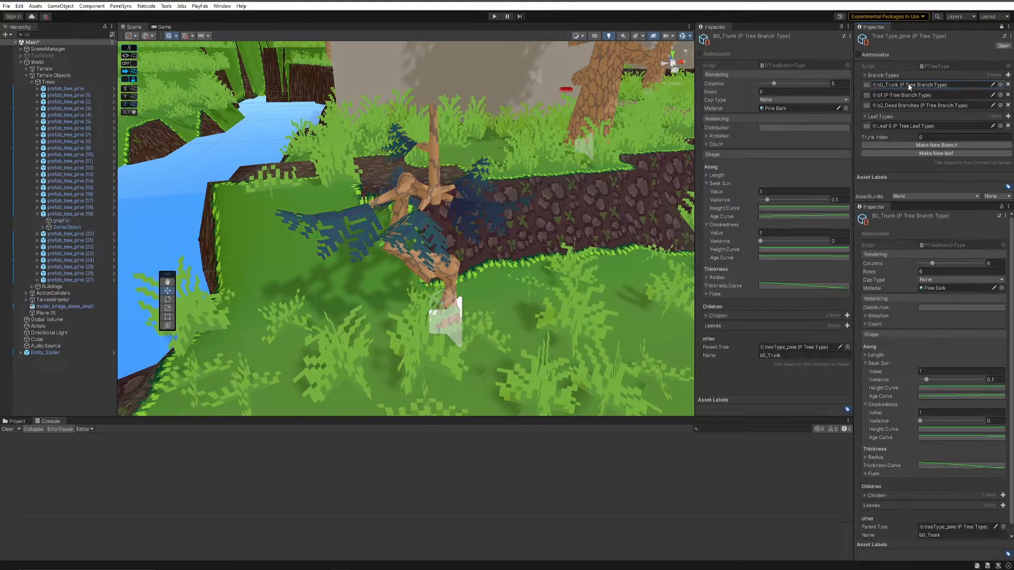
pyautogui.scroll(-1, 917, 334)
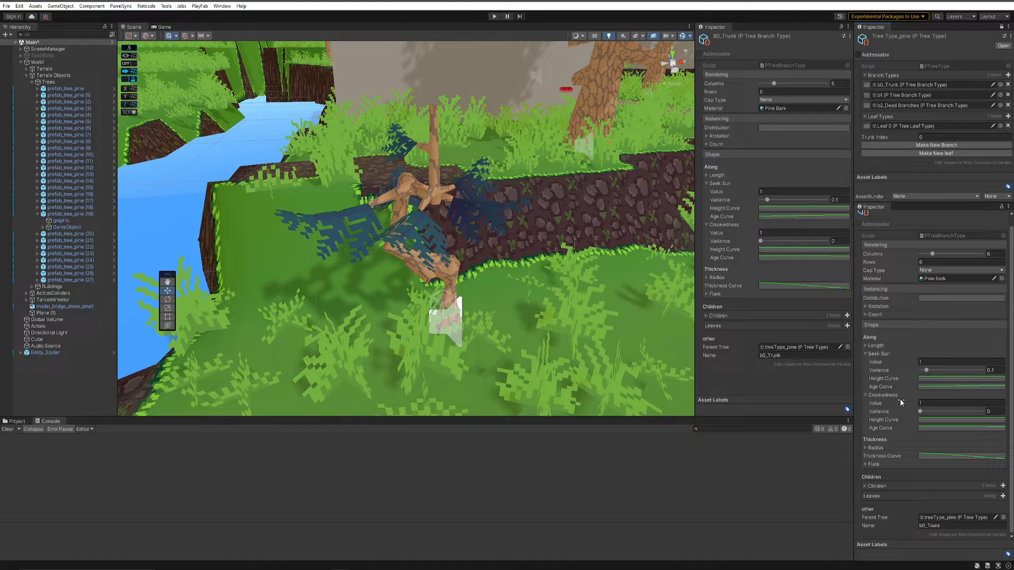
pyautogui.click(939, 429)
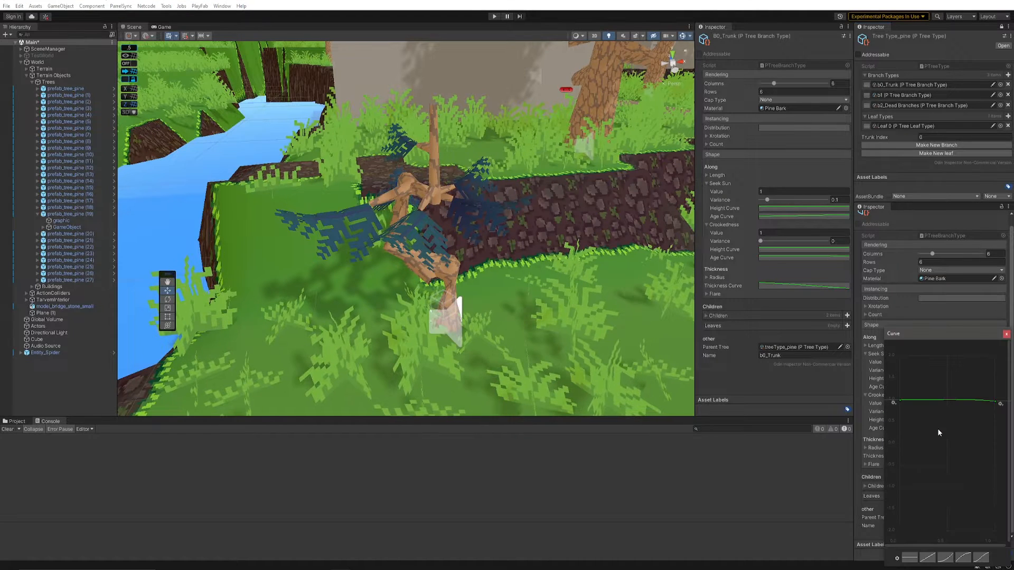
pyautogui.click(1006, 334)
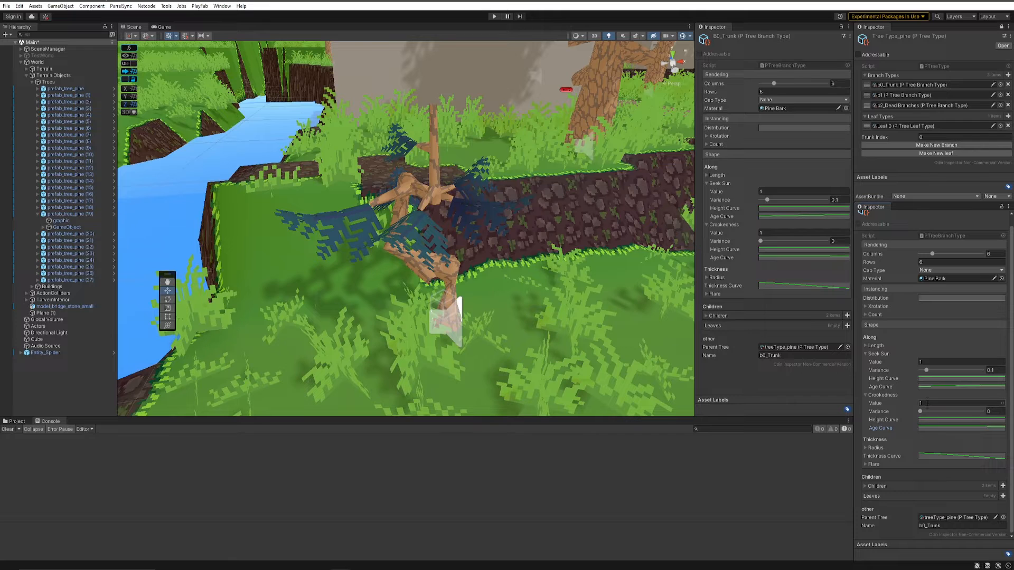
pyautogui.write('0')
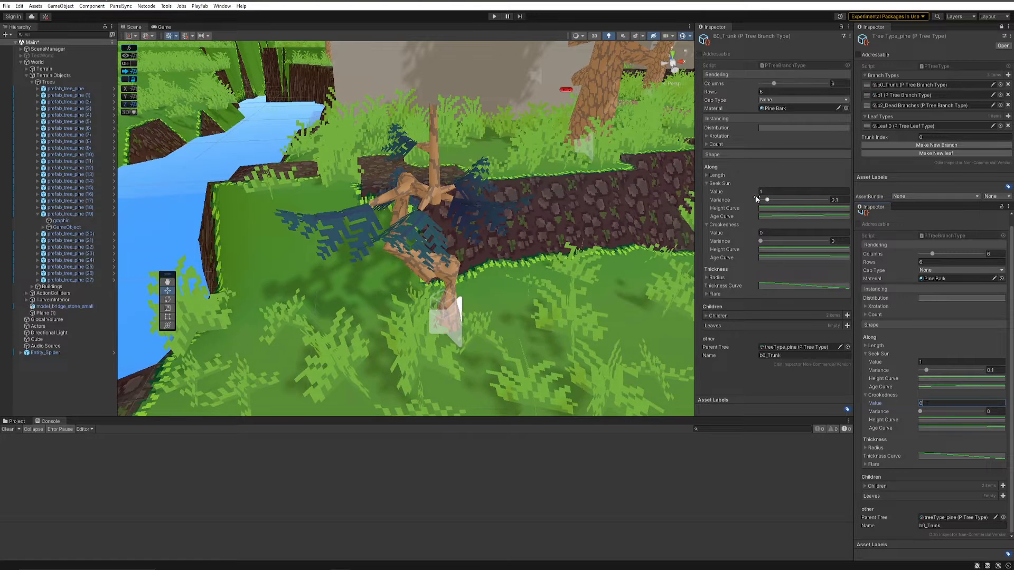
# Randomize the seed of prefab_tree_pine (19)'s graphic object three times and focus on the tree.
pyautogui.click(69, 227)
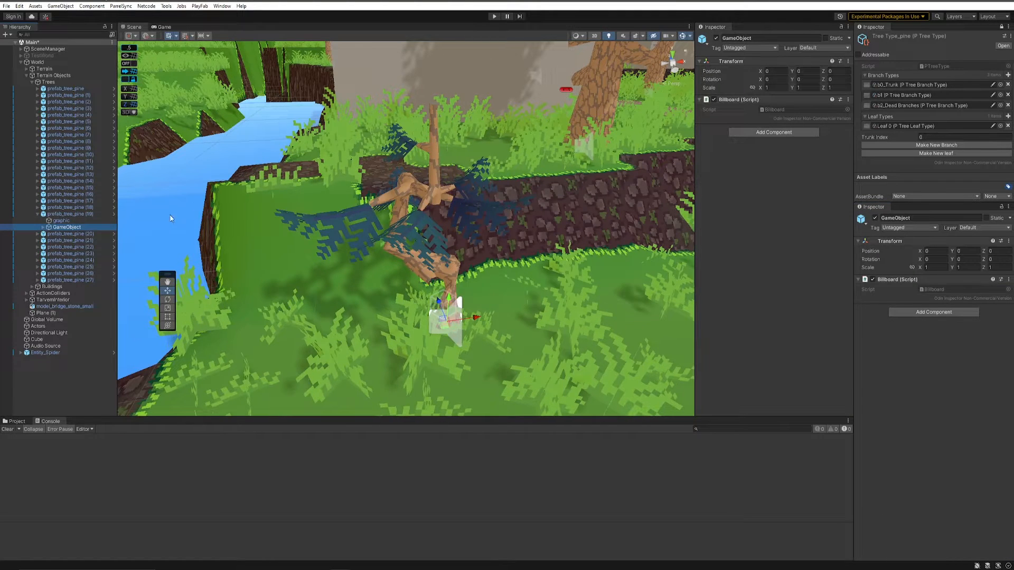
pyautogui.click(61, 220)
pyautogui.click(776, 189)
pyautogui.click(781, 190)
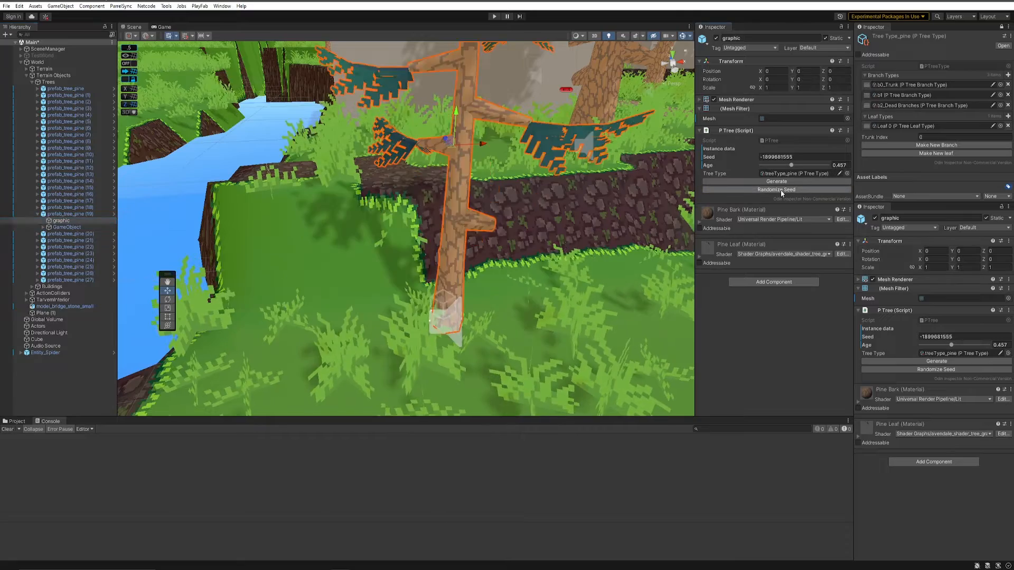
pyautogui.click(780, 191)
pyautogui.press('f')
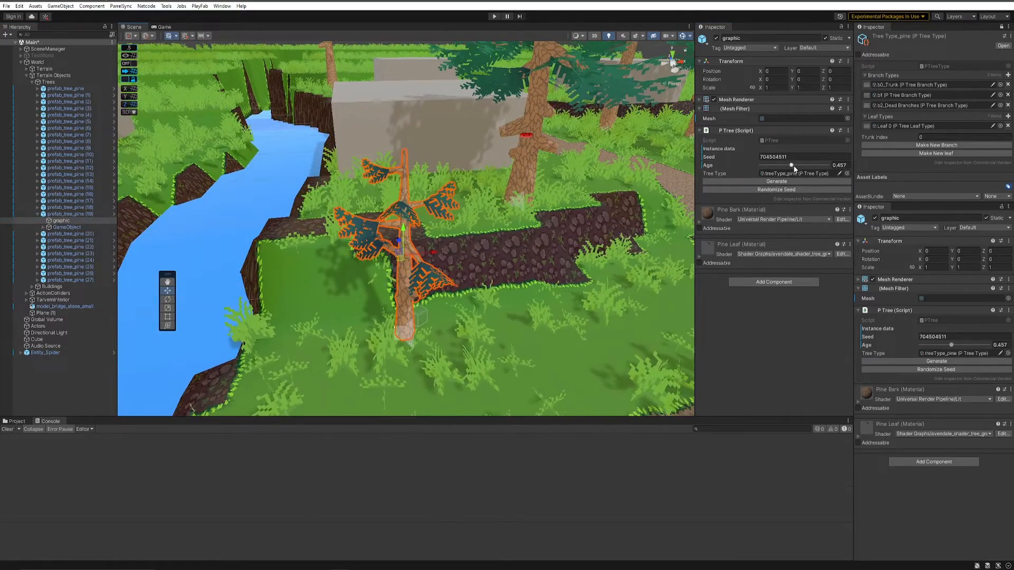
# Set the tree's Age to 1 and examine its full-grown trunk.
pyautogui.moveTo(795, 168); pyautogui.dragTo(830, 166)
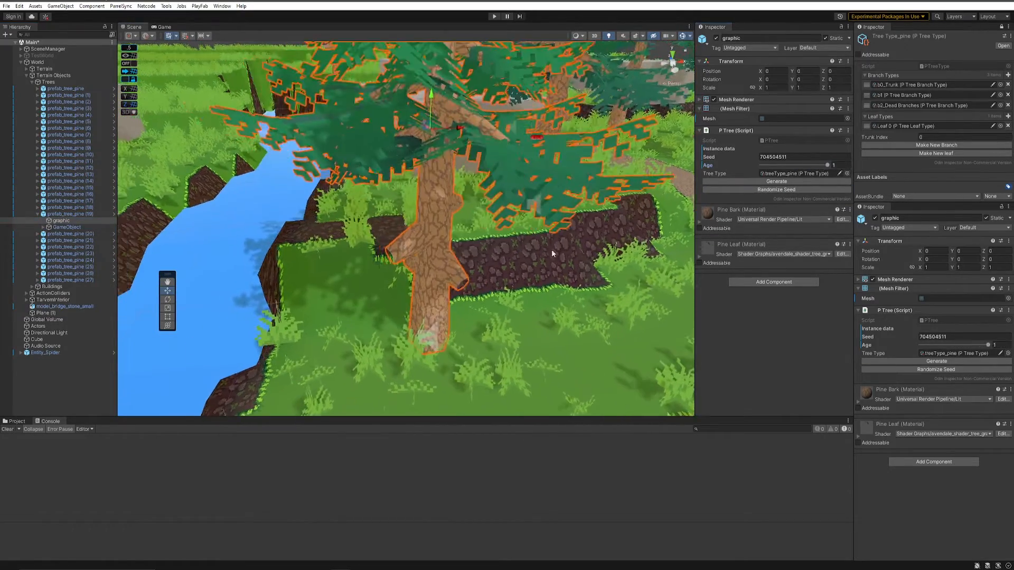
pyautogui.keyDown('alt'); pyautogui.moveTo(509, 277); pyautogui.dragTo(427, 239); pyautogui.keyUp('alt')
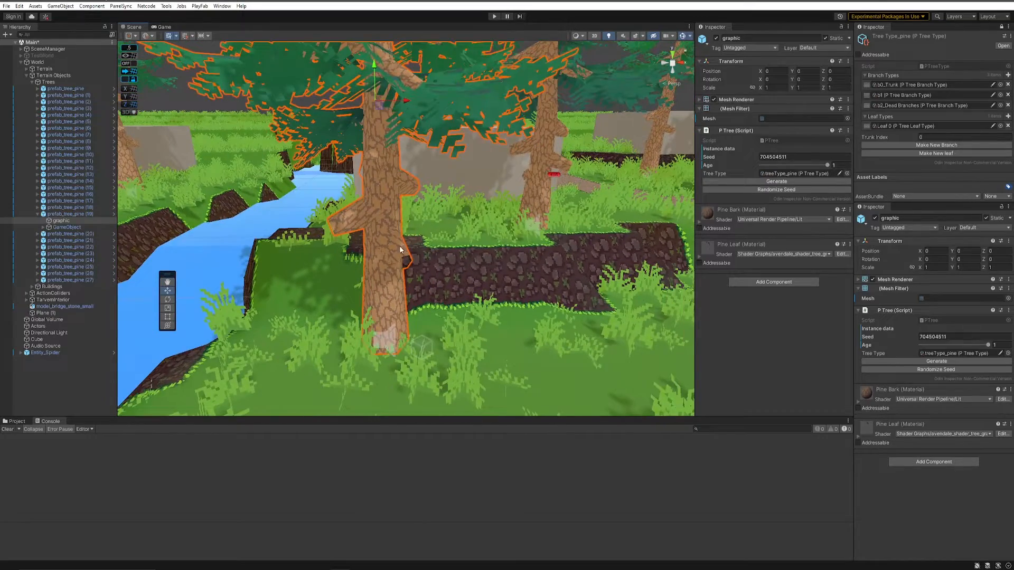
# Examine the full-grown pine from its top down to the lower trunk and the stub branches near its base.
pyautogui.moveTo(399, 249); pyautogui.dragTo(422, 307, button='middle')
pyautogui.moveTo(417, 79); pyautogui.dragTo(446, 203, button='middle')
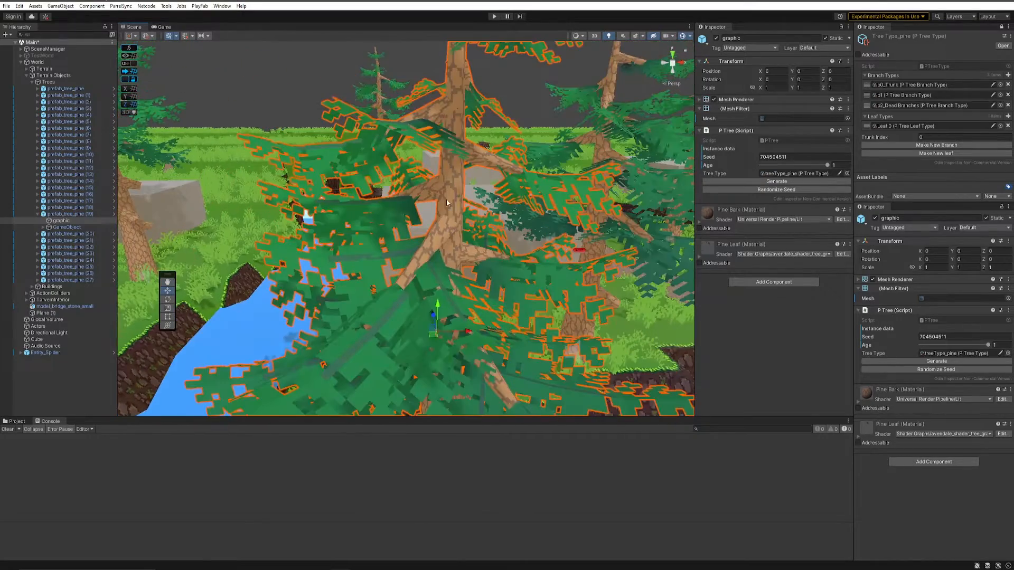
pyautogui.moveTo(449, 112); pyautogui.dragTo(451, 174, button='middle')
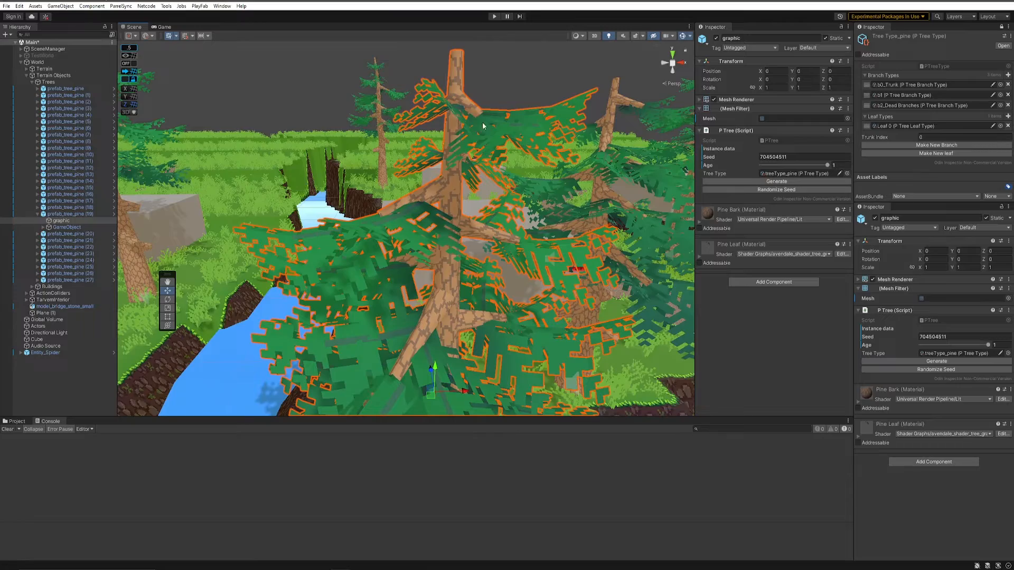
pyautogui.moveTo(471, 317); pyautogui.dragTo(452, 114, button='middle')
pyautogui.moveTo(436, 323); pyautogui.dragTo(418, 231, button='middle')
pyautogui.scroll(4, 423, 232)
pyautogui.moveTo(453, 278); pyautogui.dragTo(511, 254, button='middle')
pyautogui.scroll(3, 515, 256)
pyautogui.scroll(1, 505, 247)
pyautogui.scroll(-1, 439, 210)
pyautogui.moveTo(439, 210); pyautogui.dragTo(448, 212, button='middle')
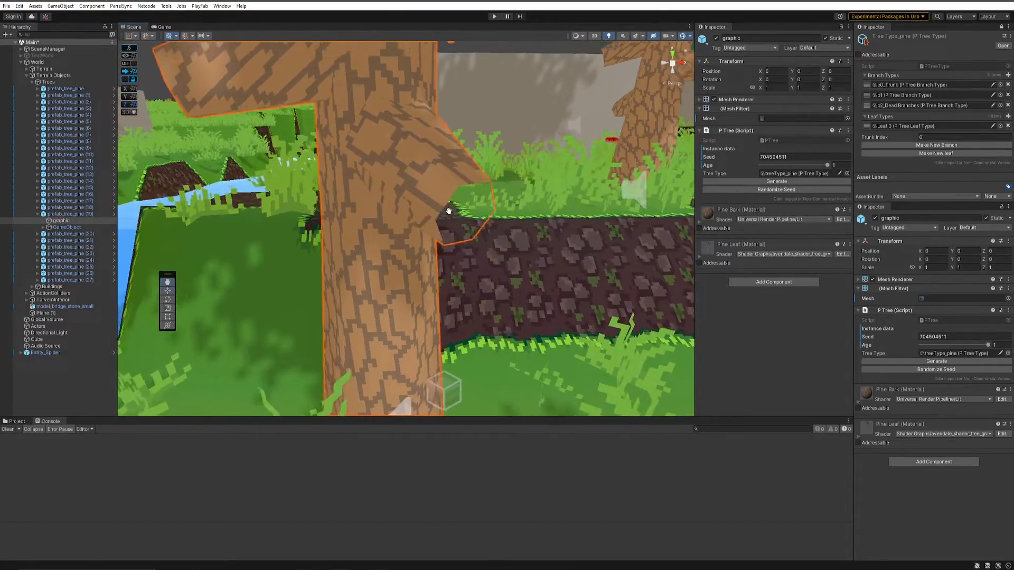
pyautogui.scroll(-2, 449, 211)
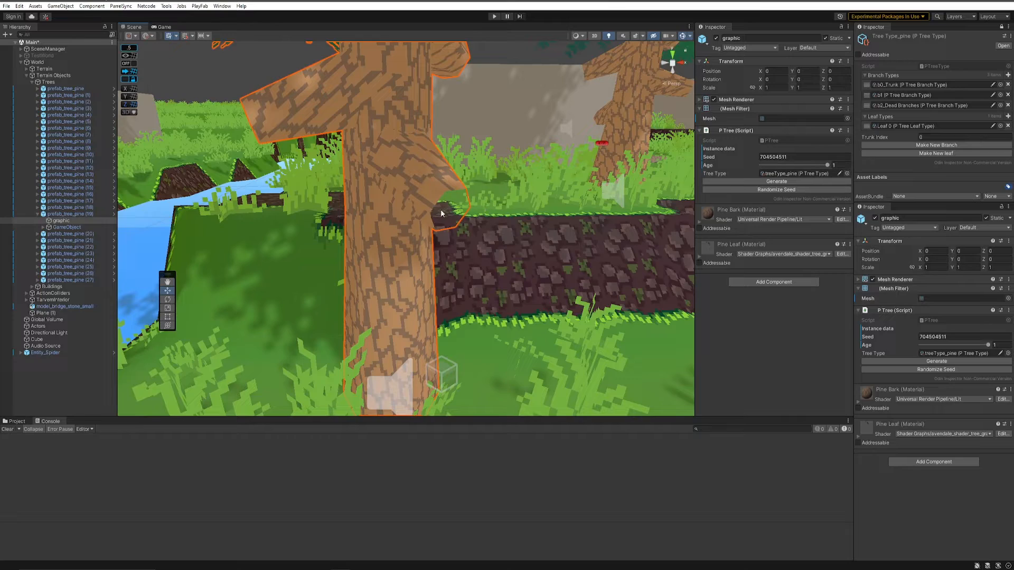
pyautogui.scroll(-2, 457, 201)
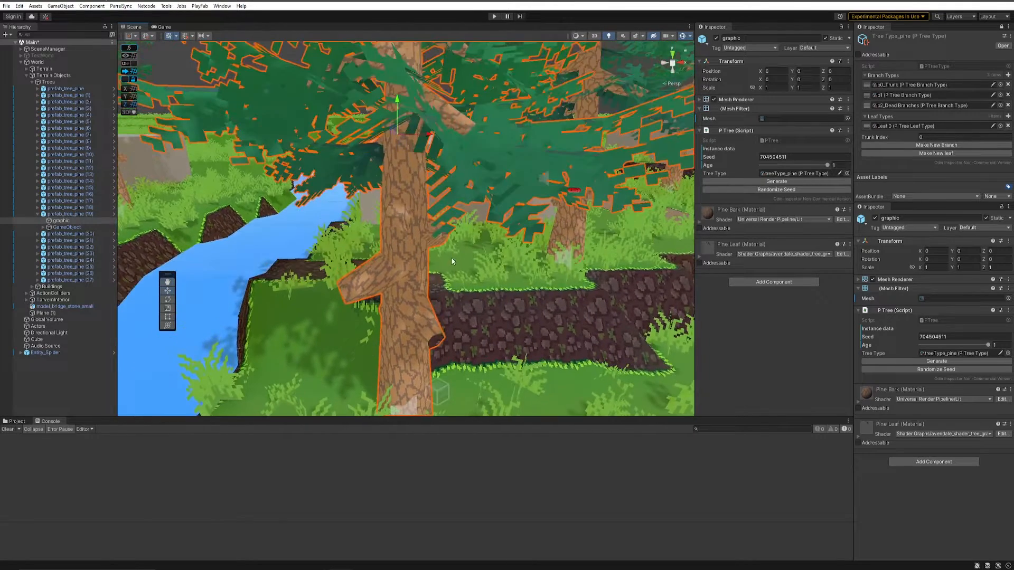
pyautogui.scroll(1, 455, 207)
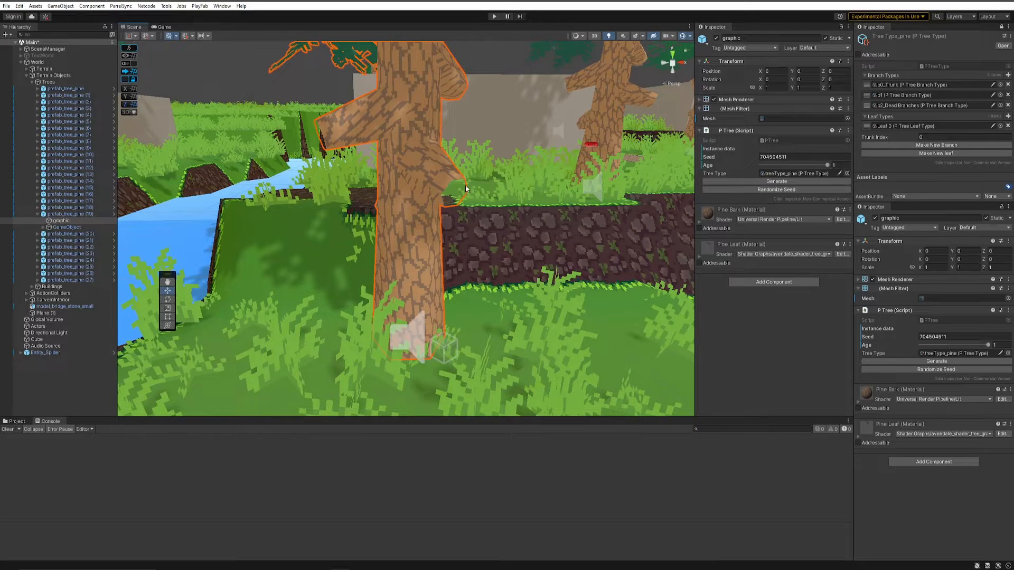
# Open the pine tree type's b0_Trunk branch type and set its thickness Flare value to 0.4.
pyautogui.moveTo(456, 195); pyautogui.dragTo(465, 255, button='right')
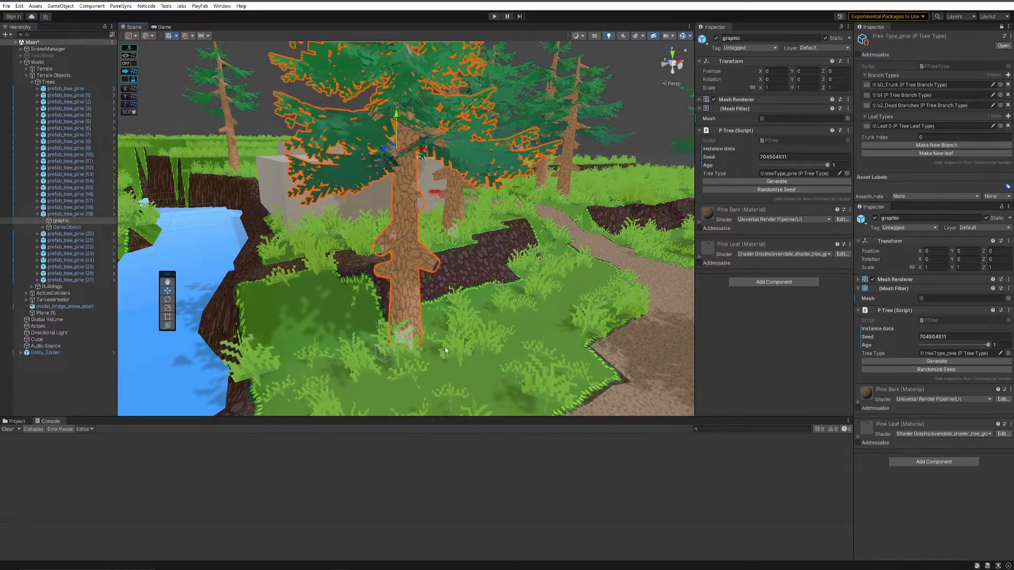
pyautogui.moveTo(424, 323); pyautogui.dragTo(464, 311, button='middle')
pyautogui.scroll(3, 464, 311)
pyautogui.scroll(3, 464, 311)
pyautogui.moveTo(437, 364); pyautogui.dragTo(414, 317, button='middle')
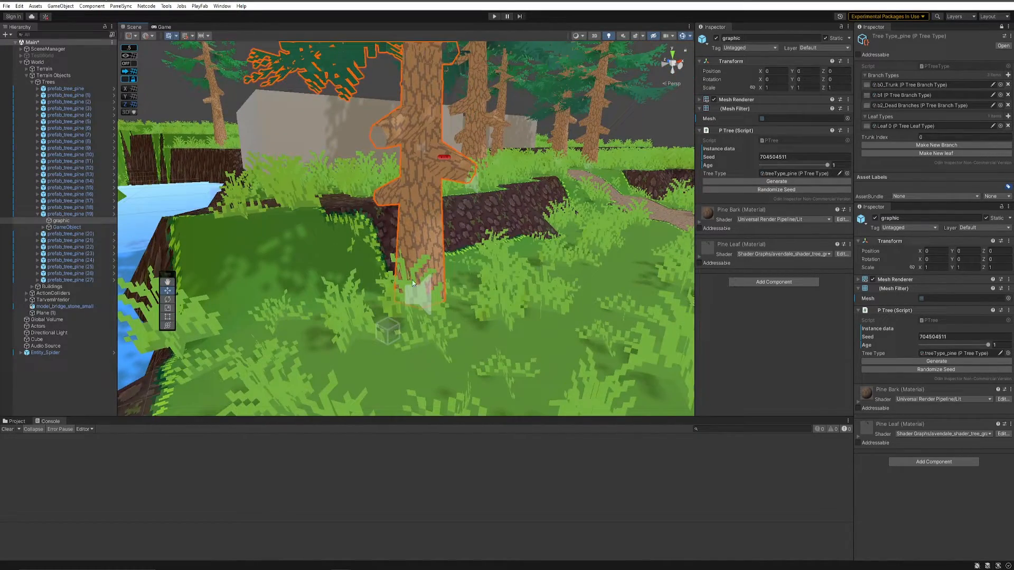
pyautogui.doubleClick(794, 174)
pyautogui.doubleClick(771, 85)
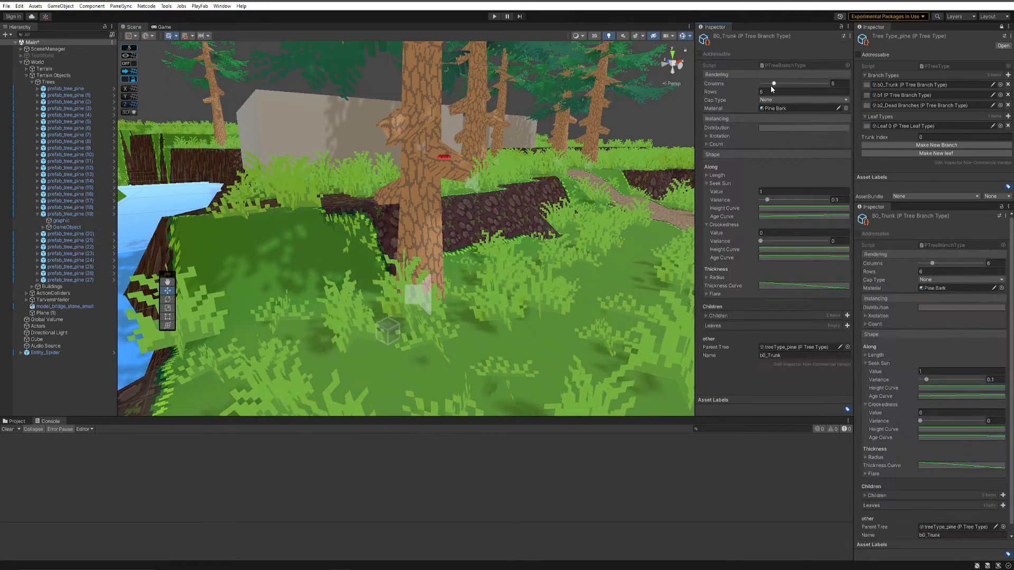
pyautogui.click(708, 294)
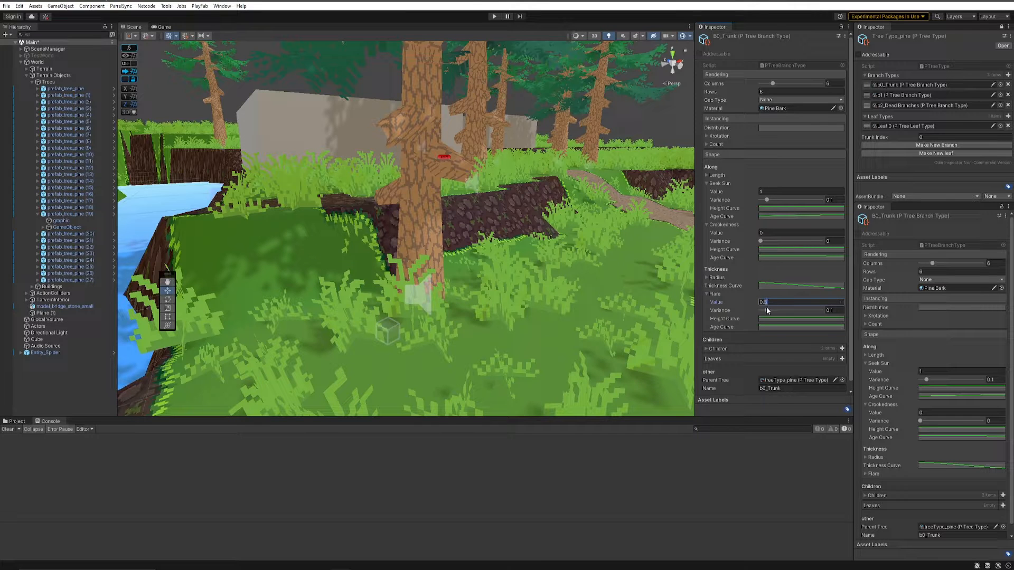
pyautogui.write('4')
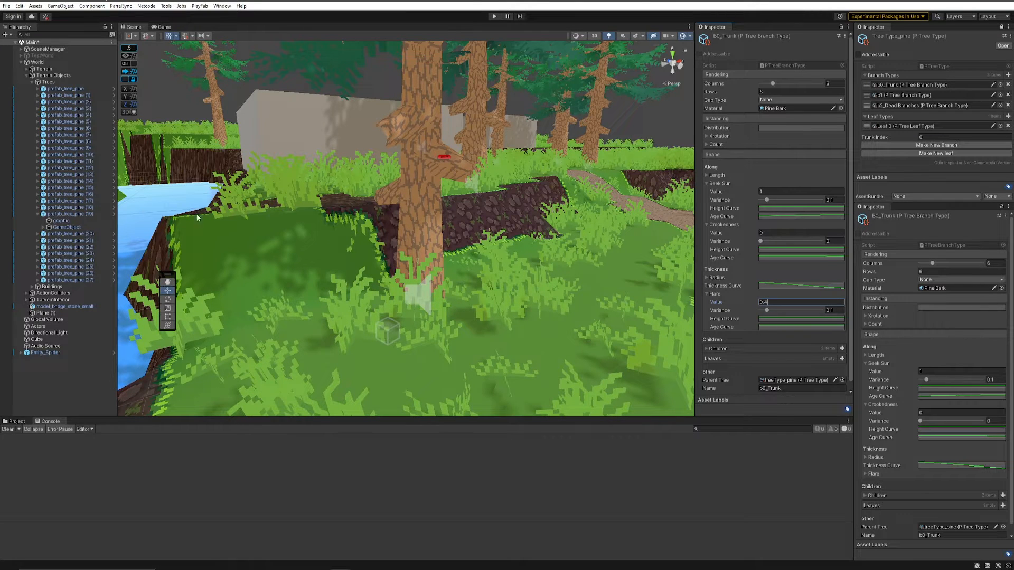
# Regenerate the graphic object of prefab_tree_pine (19) and randomize its seed.
pyautogui.click(61, 221)
pyautogui.click(776, 182)
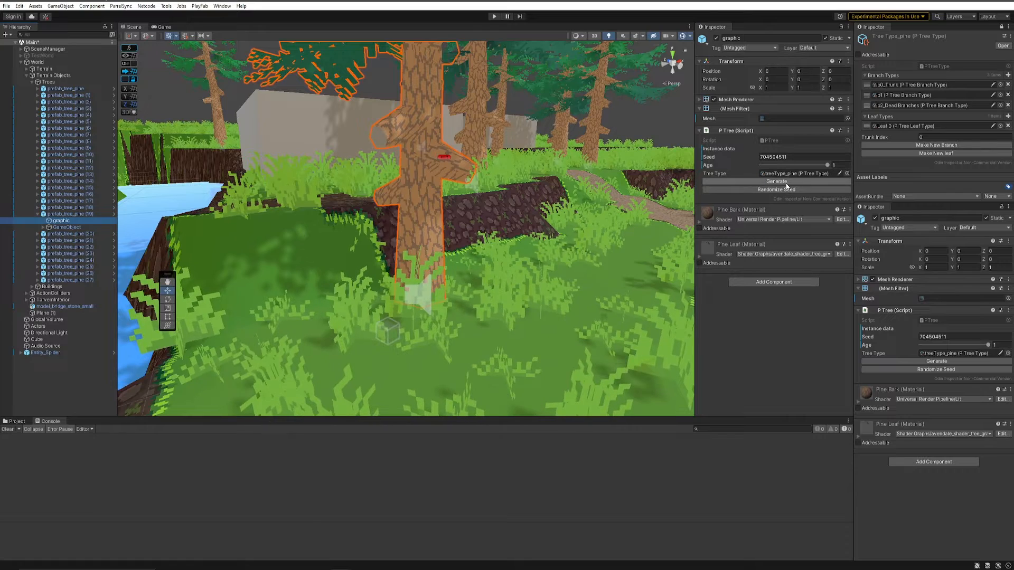
pyautogui.click(786, 184)
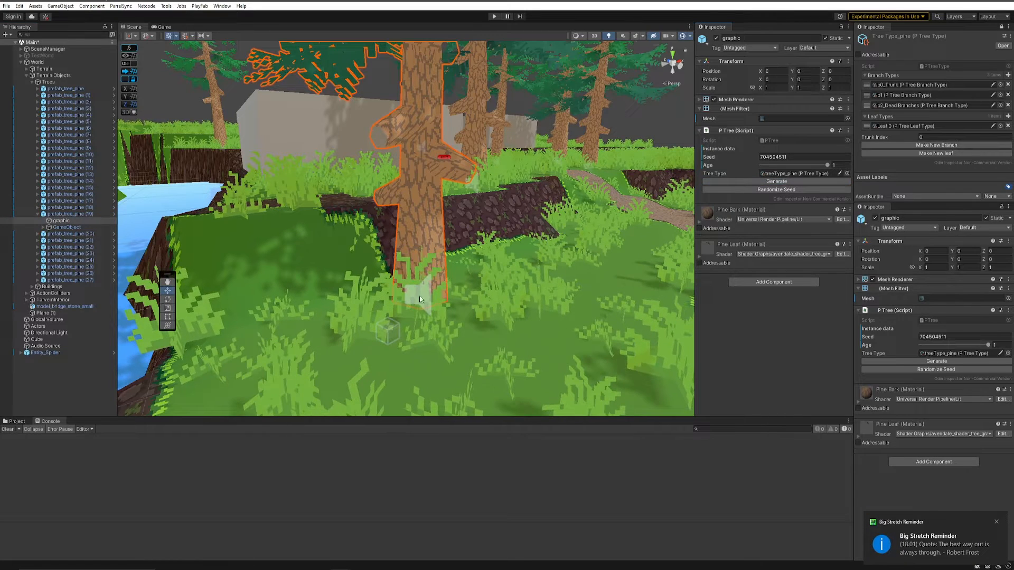
pyautogui.click(790, 190)
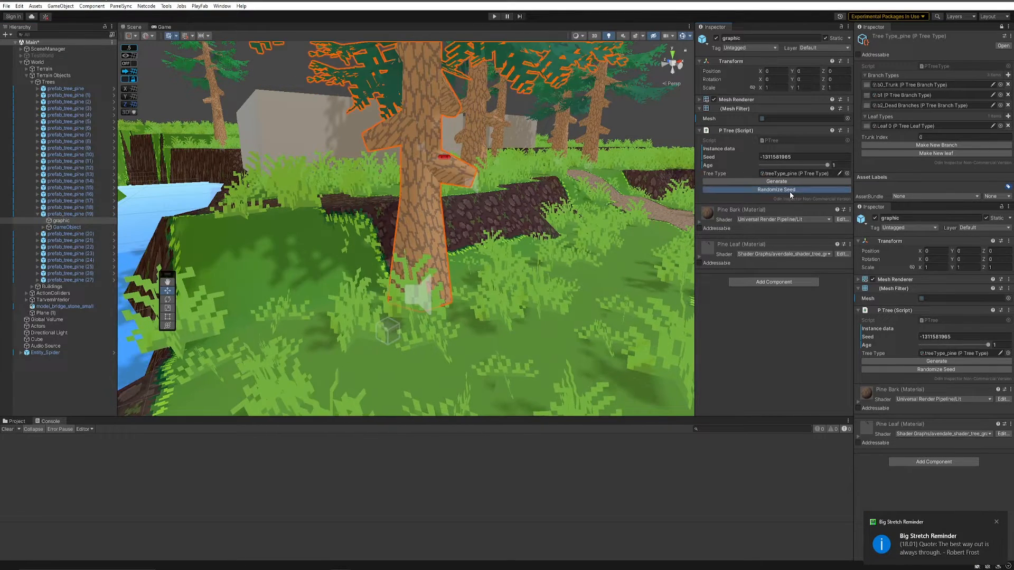
# Examine the regenerated pine's trunk and crown and compare it with the neighbouring trees along the path.
pyautogui.scroll(-5, 499, 256)
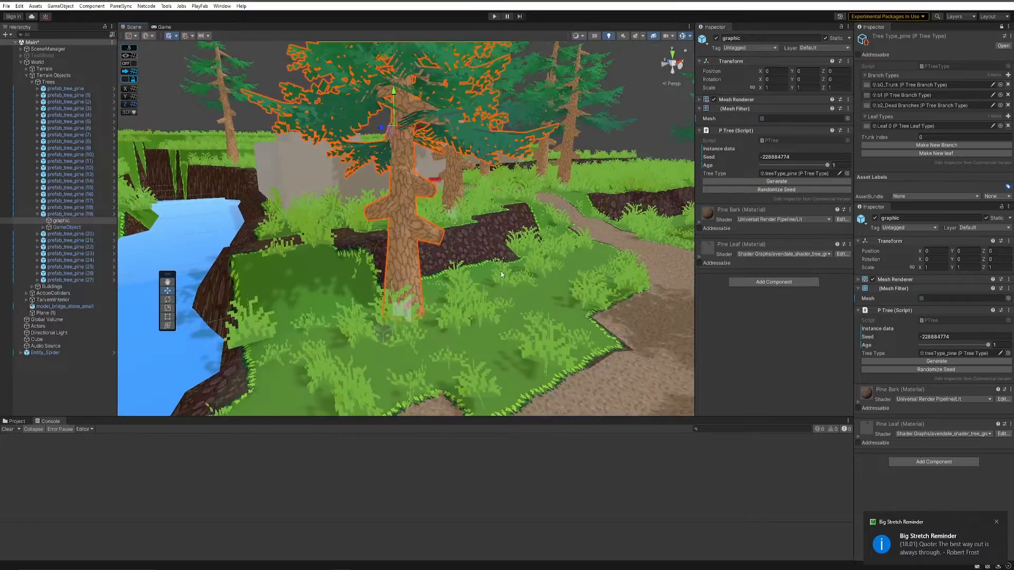
pyautogui.moveTo(501, 271); pyautogui.dragTo(500, 308, button='middle')
pyautogui.scroll(-3, 500, 308)
pyautogui.scroll(3, 482, 235)
pyautogui.moveTo(483, 235); pyautogui.dragTo(499, 259, button='middle')
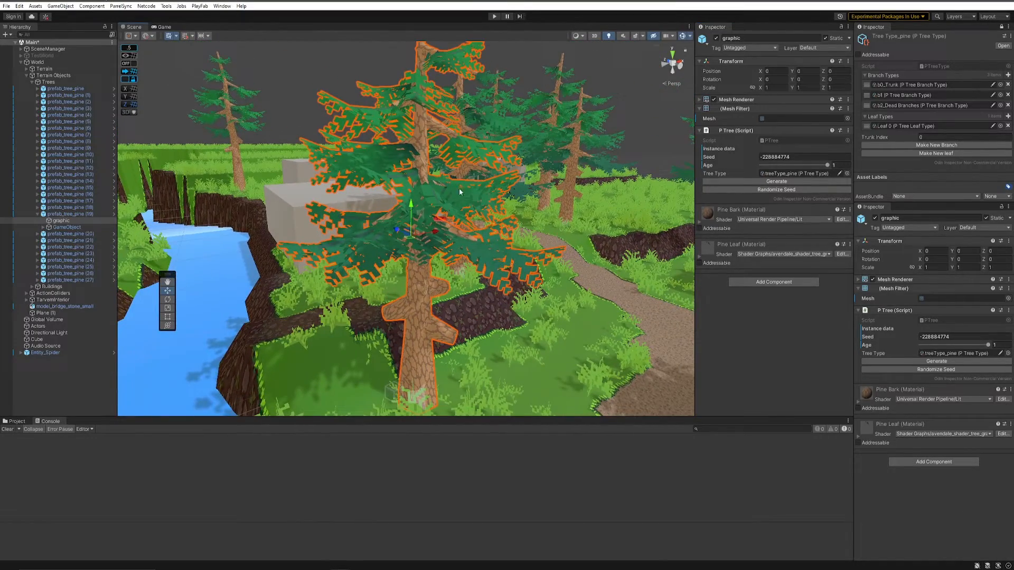
pyautogui.moveTo(495, 220); pyautogui.dragTo(494, 254, button='middle')
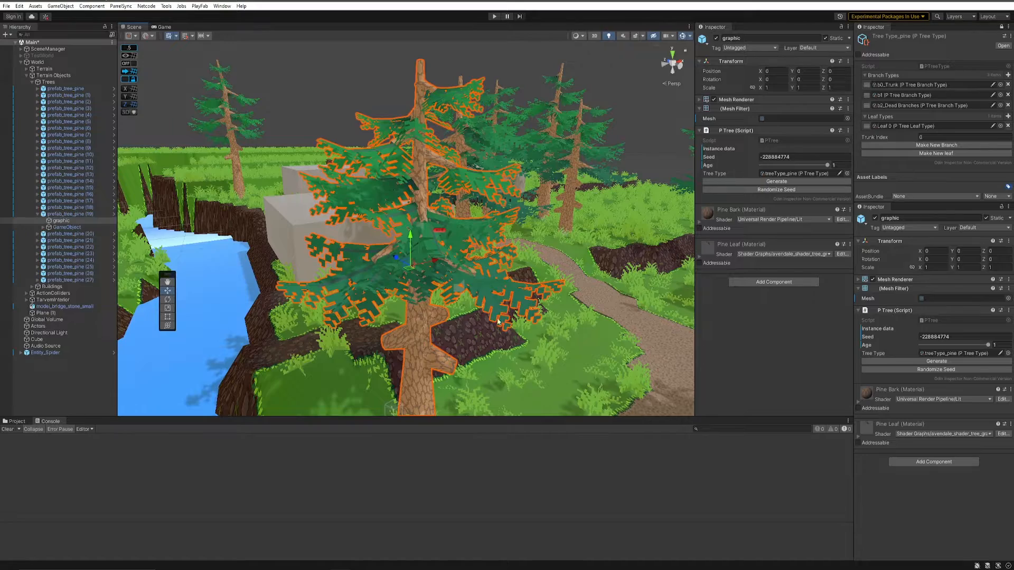
pyautogui.scroll(-8, 502, 305)
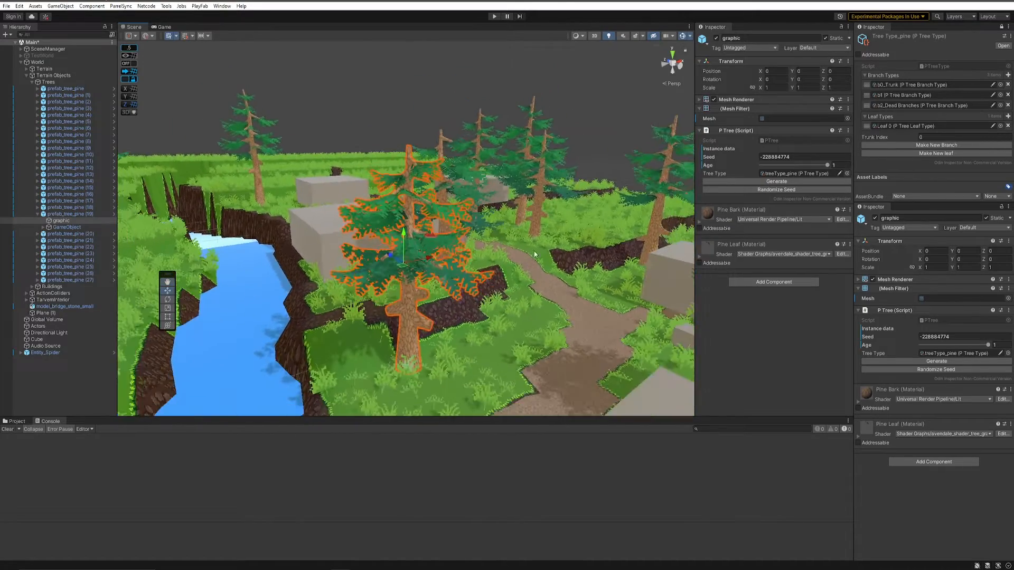
pyautogui.scroll(6, 559, 227)
pyautogui.scroll(5, 571, 186)
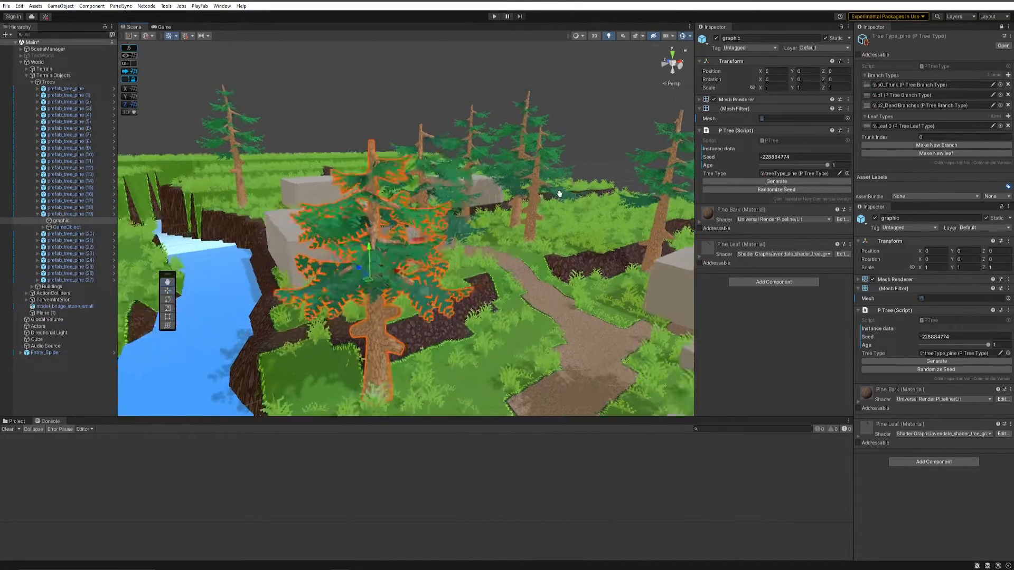
pyautogui.scroll(6, 540, 195)
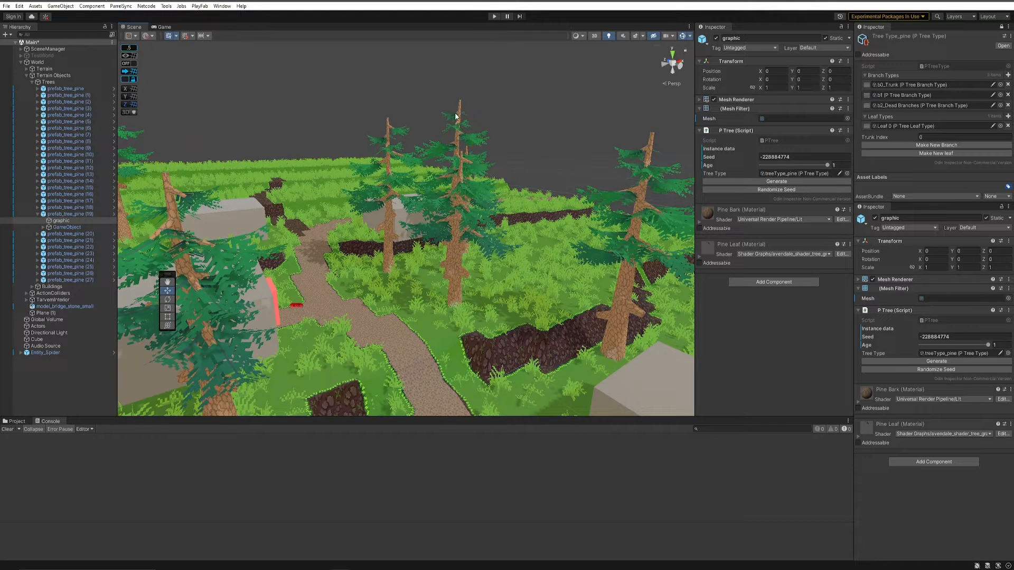
pyautogui.scroll(-10, 439, 232)
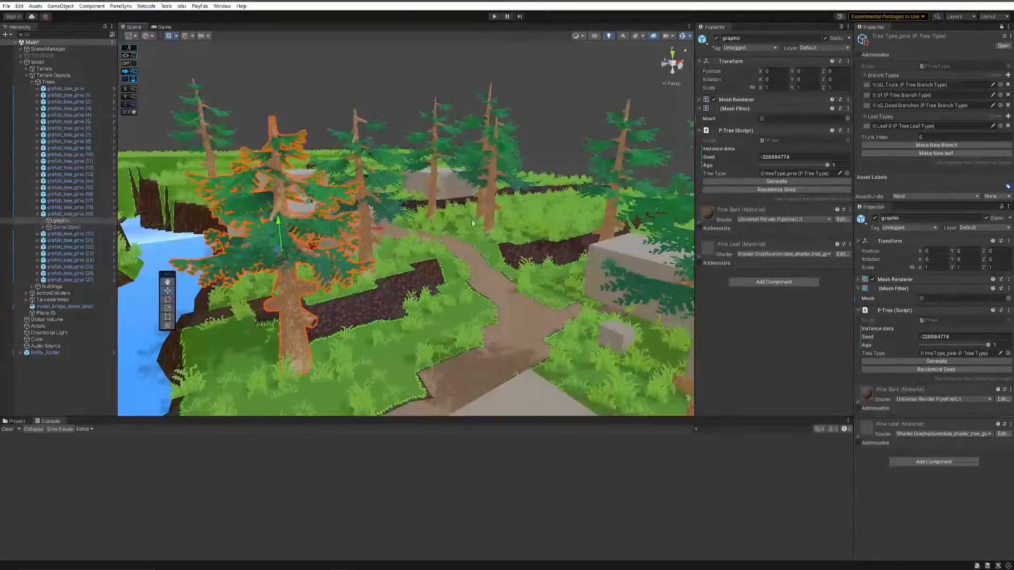
# Clear the selection and survey the pine trees around the river, stone bridge and grey blocks.
pyautogui.click(530, 129)
pyautogui.scroll(5, 507, 185)
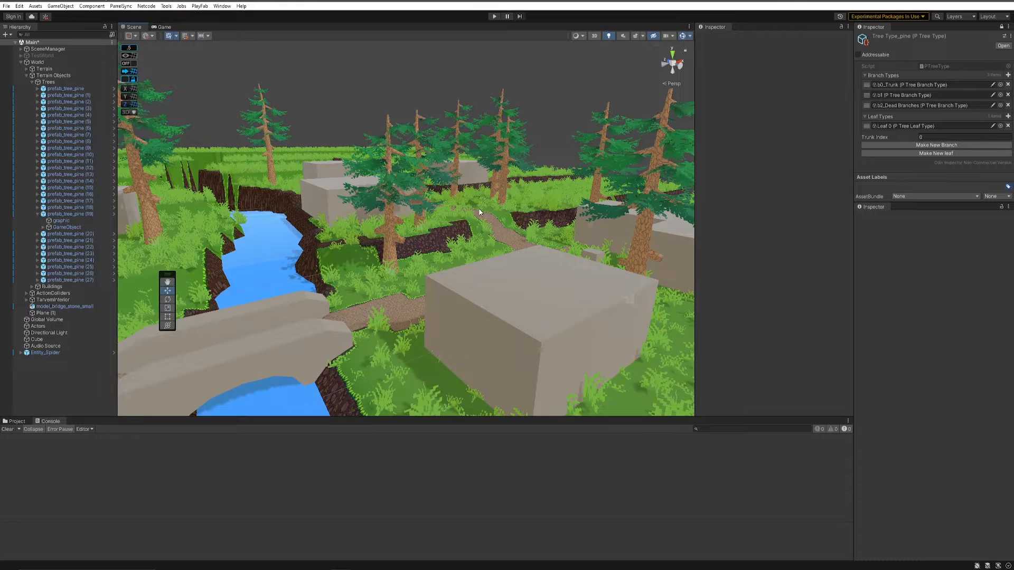
pyautogui.moveTo(430, 202); pyautogui.dragTo(412, 222, button='middle')
pyautogui.scroll(-1, 403, 277)
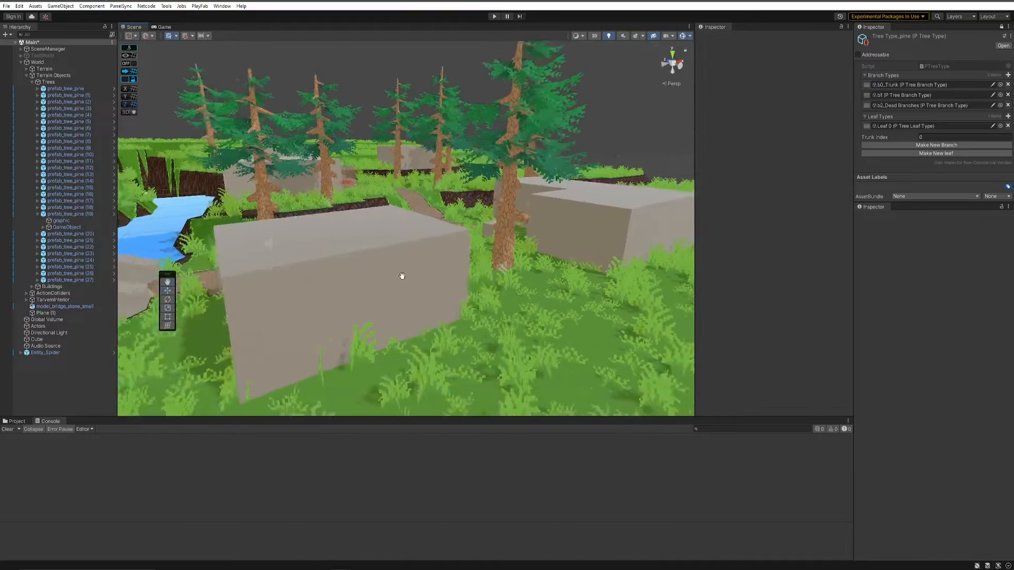
pyautogui.moveTo(403, 276); pyautogui.dragTo(454, 319, button='middle')
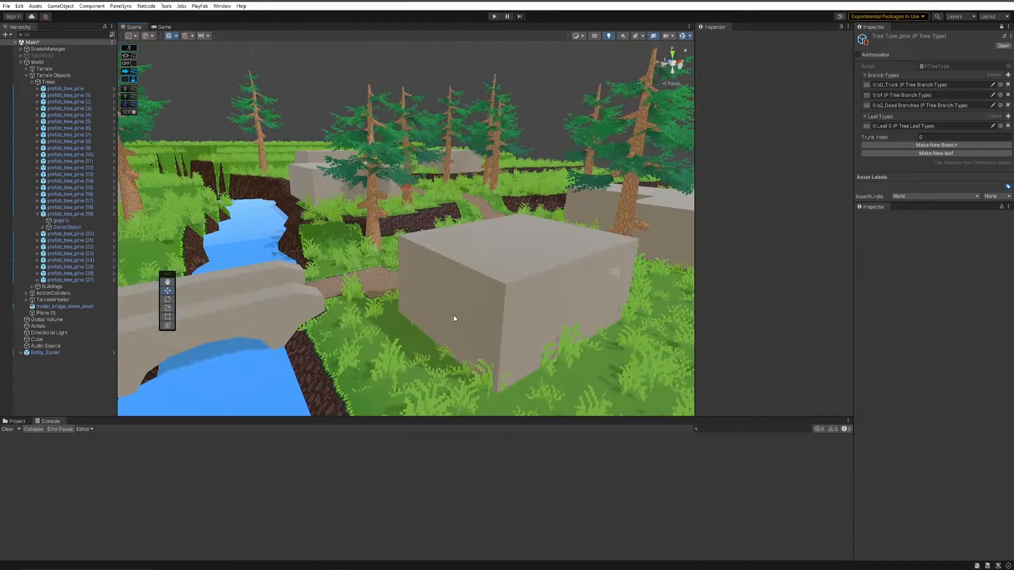
pyautogui.scroll(-3, 465, 301)
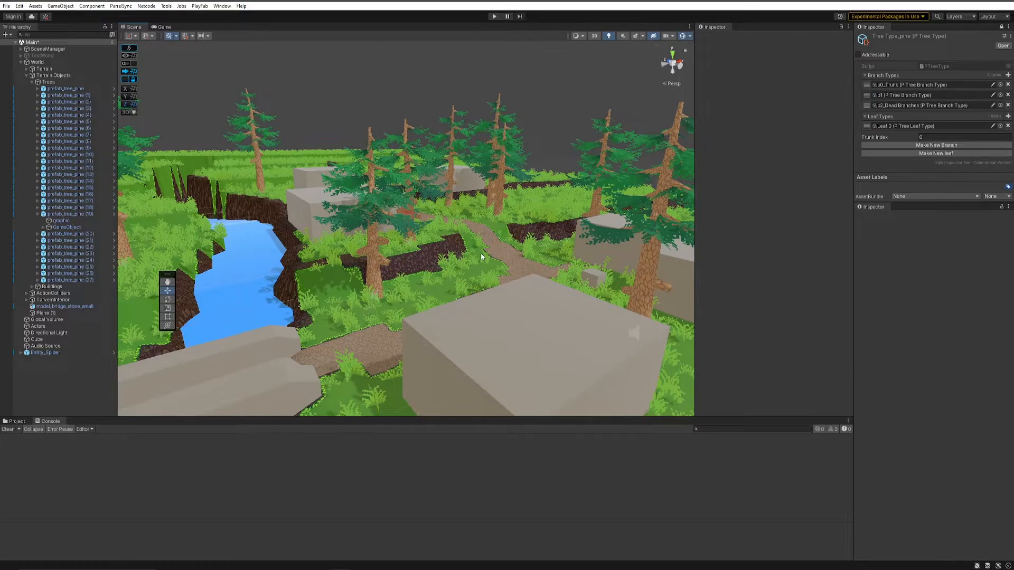
pyautogui.moveTo(480, 254); pyautogui.dragTo(494, 275, button='middle')
# Select the Terrain object and examine its whole layout around the river from above.
pyautogui.click(495, 275)
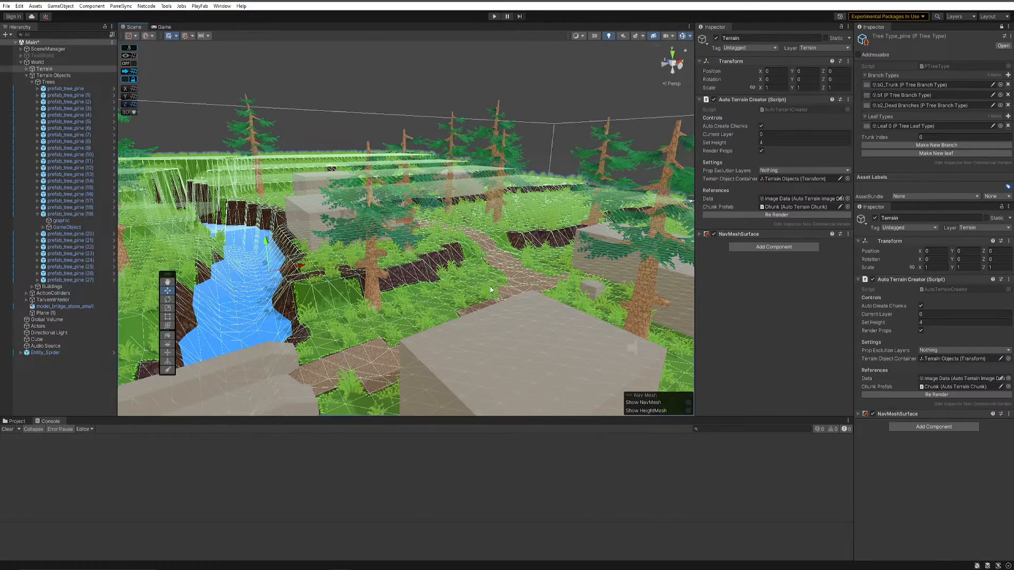
pyautogui.scroll(-3, 483, 299)
pyautogui.scroll(-5, 483, 298)
pyautogui.moveTo(305, 310); pyautogui.dragTo(328, 277, button='middle')
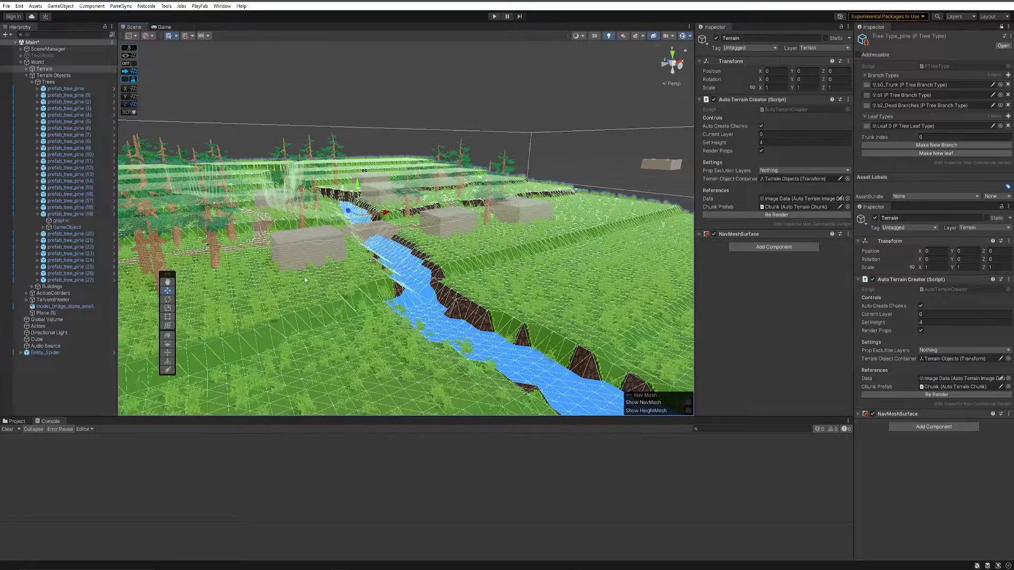
pyautogui.moveTo(372, 362); pyautogui.dragTo(482, 270, button='right')
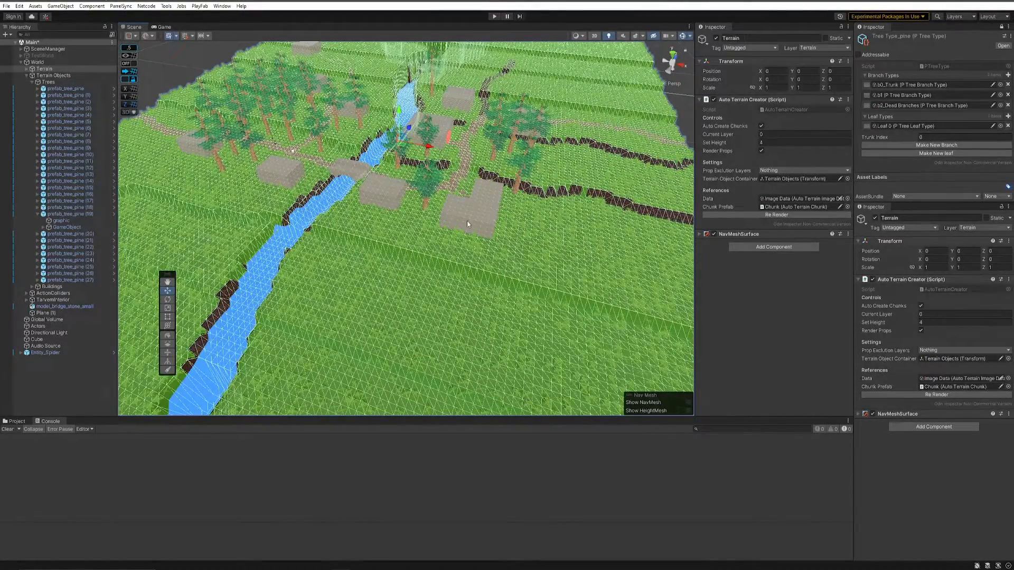
# Select terrain Chunk 12:6 in the grass beside the grey block and raise it to Y position 3.3.
pyautogui.click(537, 231)
pyautogui.click(480, 232)
pyautogui.click(534, 253)
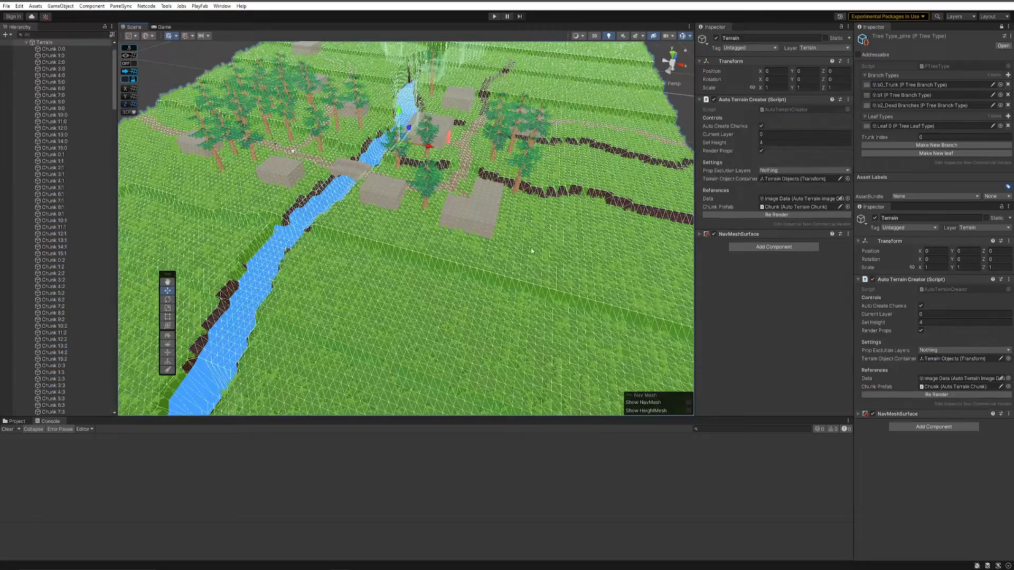
pyautogui.click(534, 253)
pyautogui.scroll(2, 496, 231)
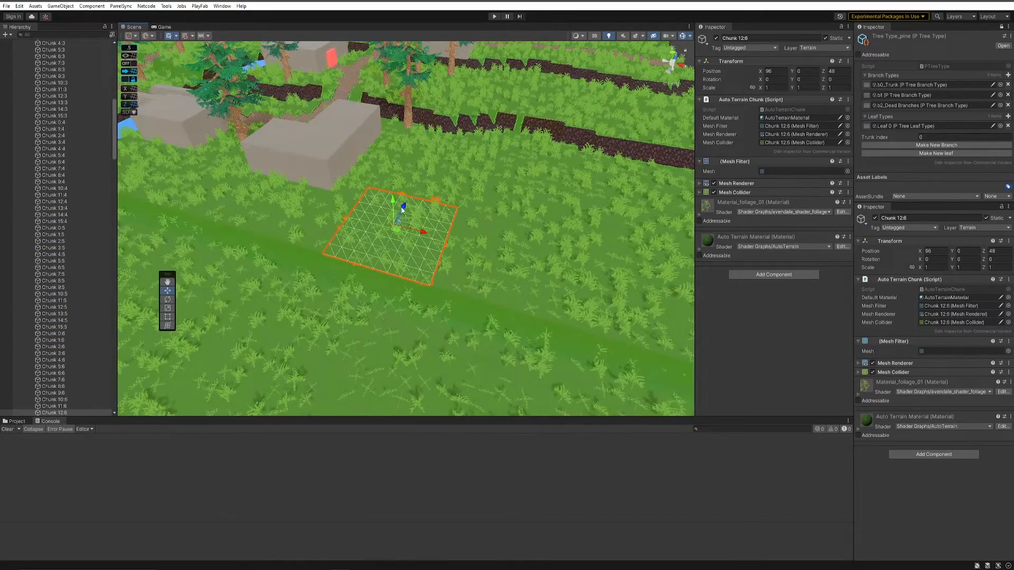
pyautogui.moveTo(393, 200); pyautogui.dragTo(395, 156)
# Examine the raised chunk's edges and mesh against the surrounding terrain and the nearby block.
pyautogui.scroll(8, 431, 280)
pyautogui.moveTo(431, 285); pyautogui.dragTo(454, 264, button='middle')
pyautogui.scroll(4, 453, 264)
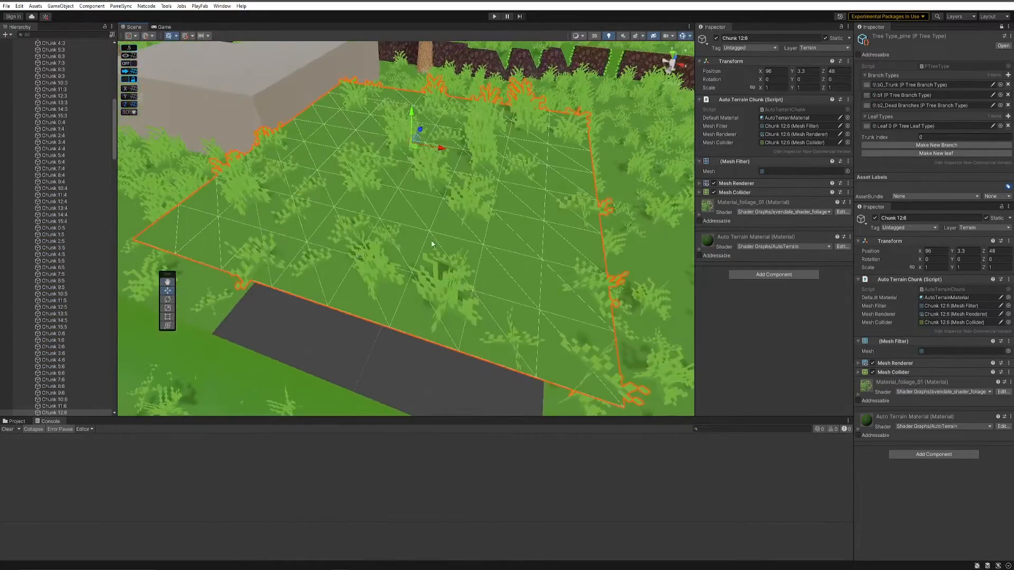
pyautogui.scroll(-3, 461, 217)
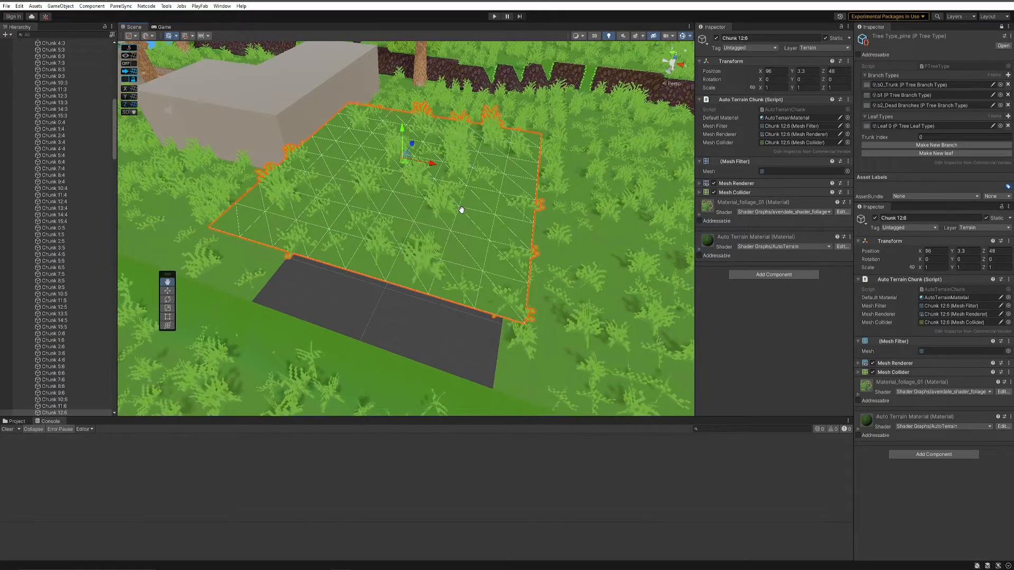
pyautogui.moveTo(437, 164); pyautogui.dragTo(447, 184, button='middle')
pyautogui.scroll(-5, 450, 183)
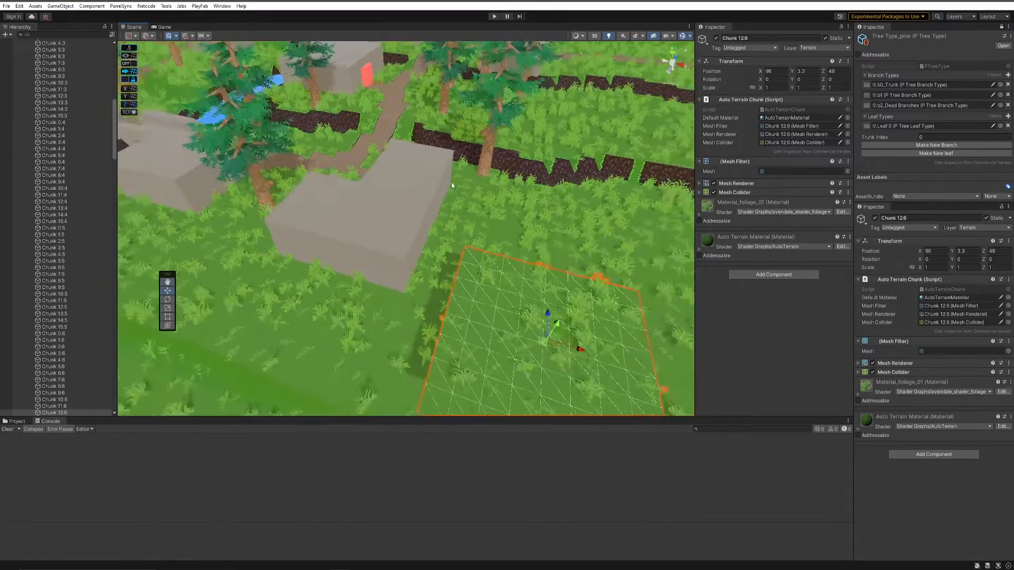
pyautogui.scroll(3, 492, 159)
# Select prefab_tree_pine (27) to view its components and reselect terrain Chunk 12:6.
pyautogui.click(499, 168)
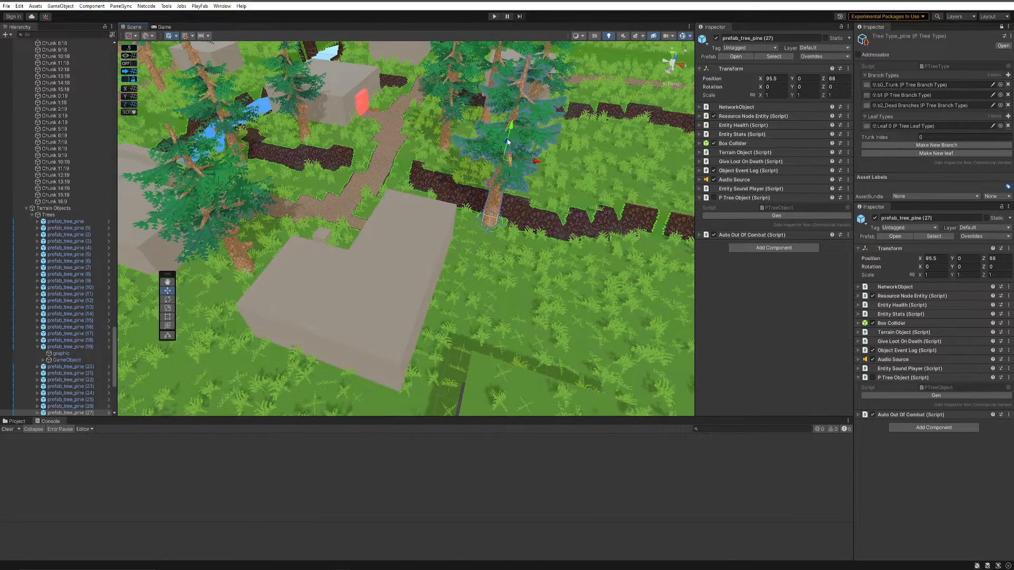
pyautogui.moveTo(597, 203); pyautogui.dragTo(531, 148, button='middle')
pyautogui.click(438, 276)
pyautogui.click(445, 283)
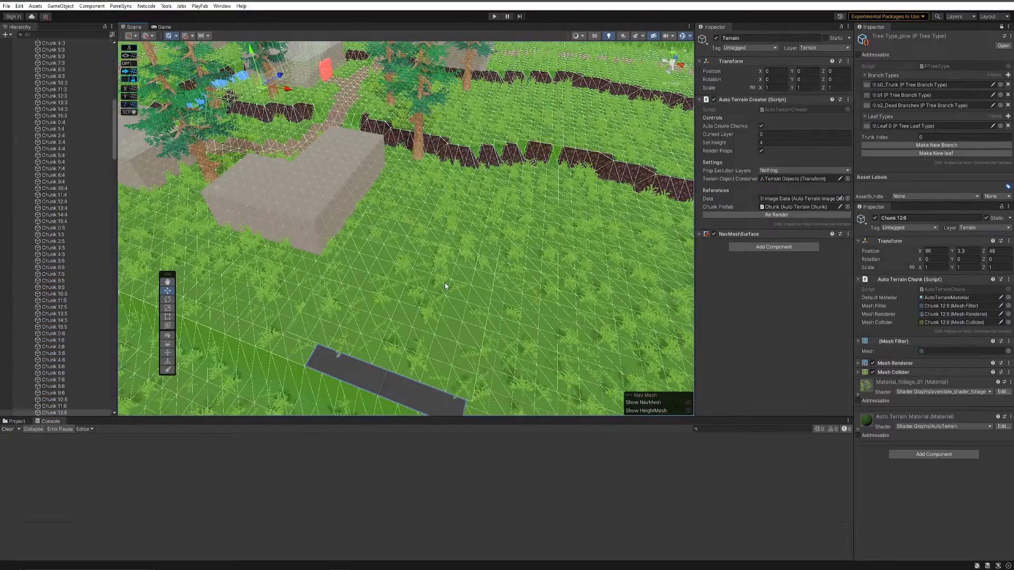
# Inspect the raised terrain Chunk 12:6 and undo its height changes.
pyautogui.keyDown('alt'); pyautogui.moveTo(445, 283); pyautogui.dragTo(439, 233); pyautogui.keyUp('alt')
pyautogui.moveTo(411, 330); pyautogui.dragTo(425, 225, button='middle')
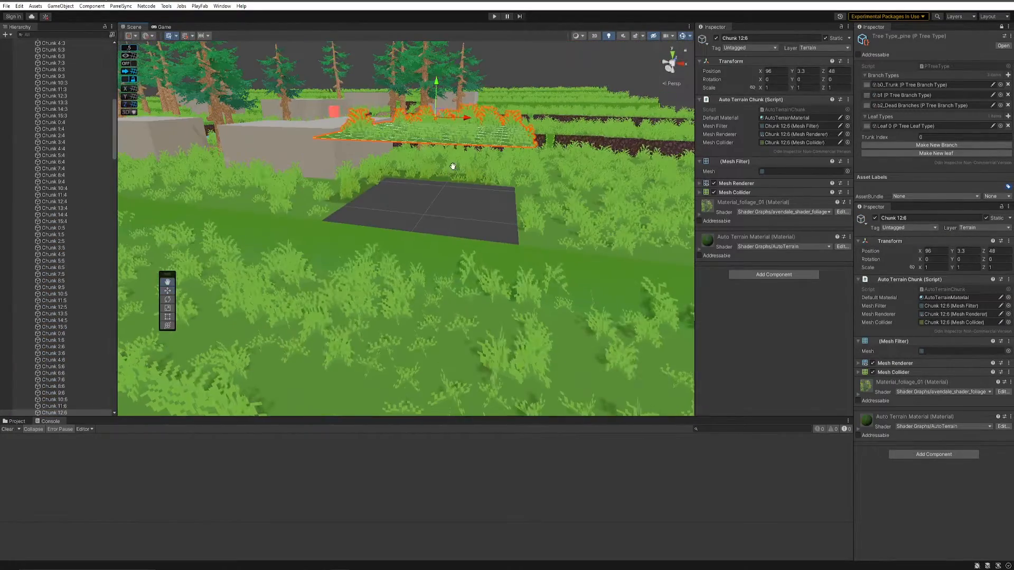
pyautogui.moveTo(429, 60); pyautogui.dragTo(400, 102, button='middle')
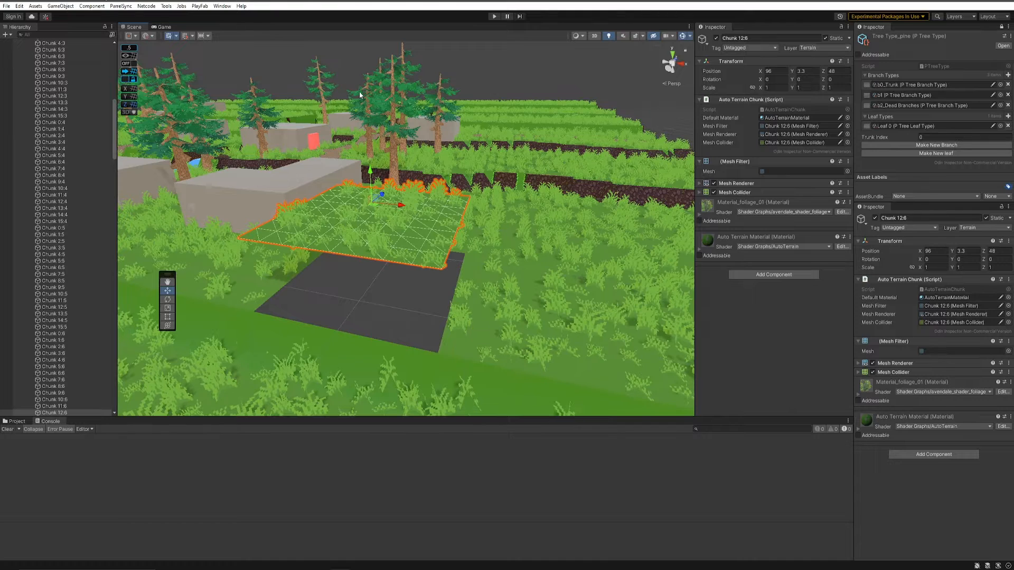
pyautogui.scroll(-1, 368, 112)
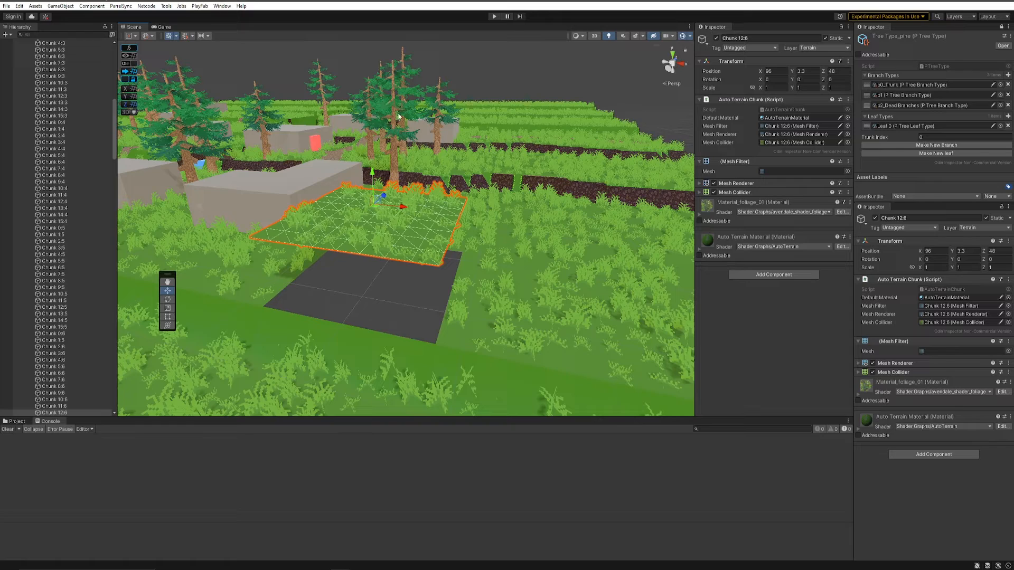
pyautogui.moveTo(380, 183); pyautogui.dragTo(380, 236)
pyautogui.click(443, 267)
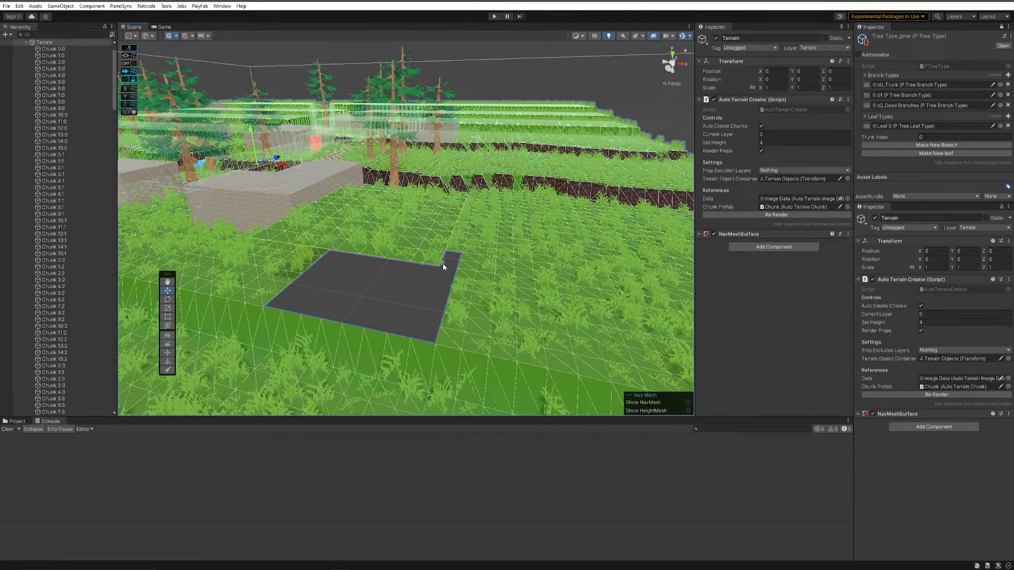
pyautogui.hotkey('ctrl', 'z')
pyautogui.hotkey('ctrl', 'z')
pyautogui.hotkey('ctrl', 'z')
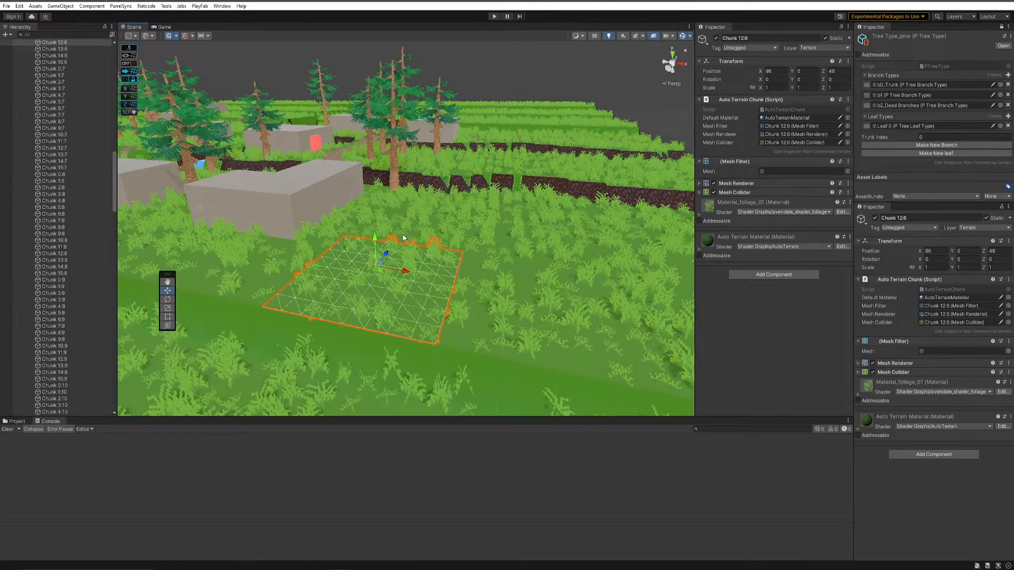
# Select the Terrain object and raise a small mound at height 4 in the grass near the grey block.
pyautogui.scroll(20, 86, 93)
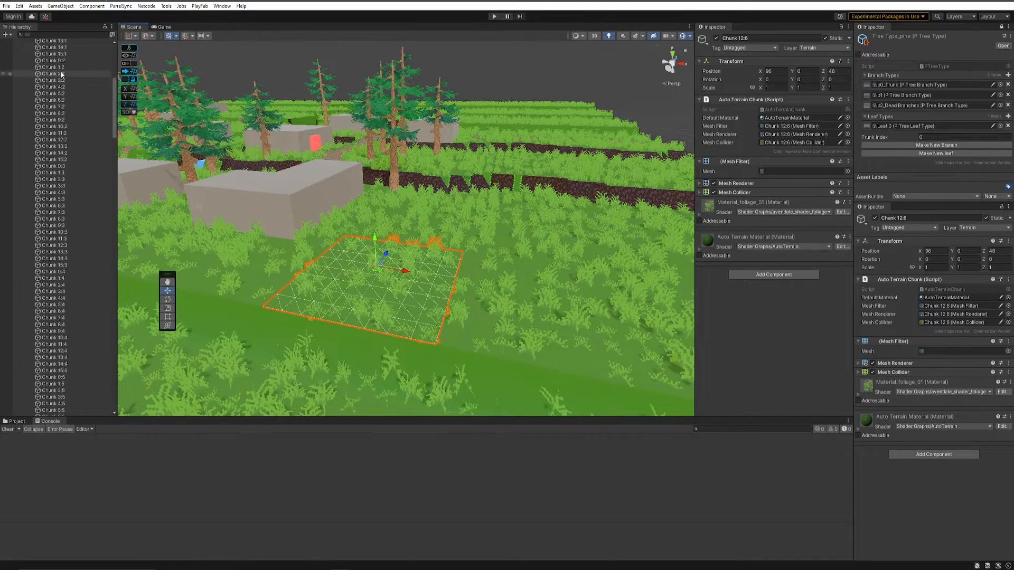
pyautogui.click(53, 68)
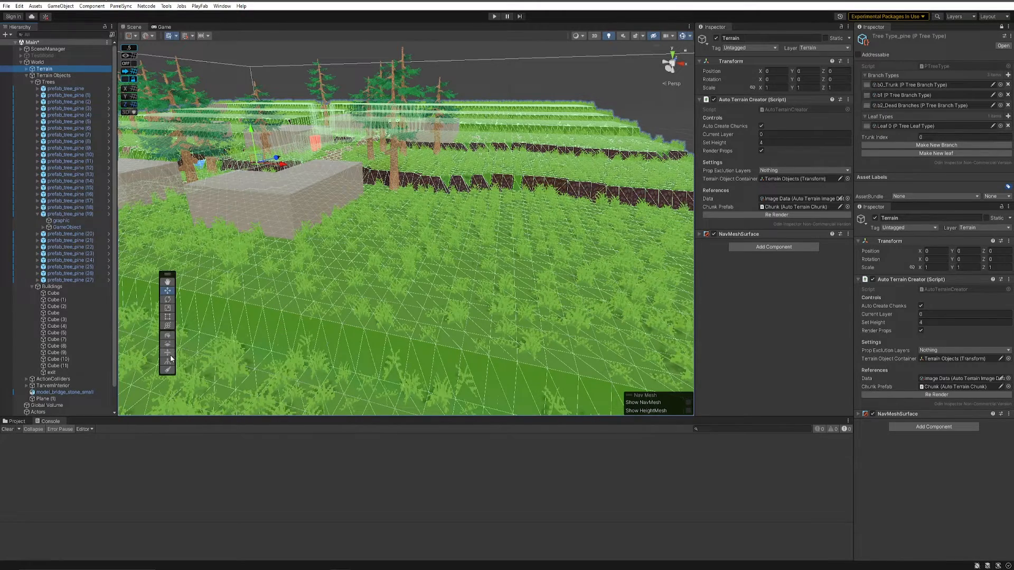
pyautogui.moveTo(410, 301); pyautogui.dragTo(409, 279, button='middle')
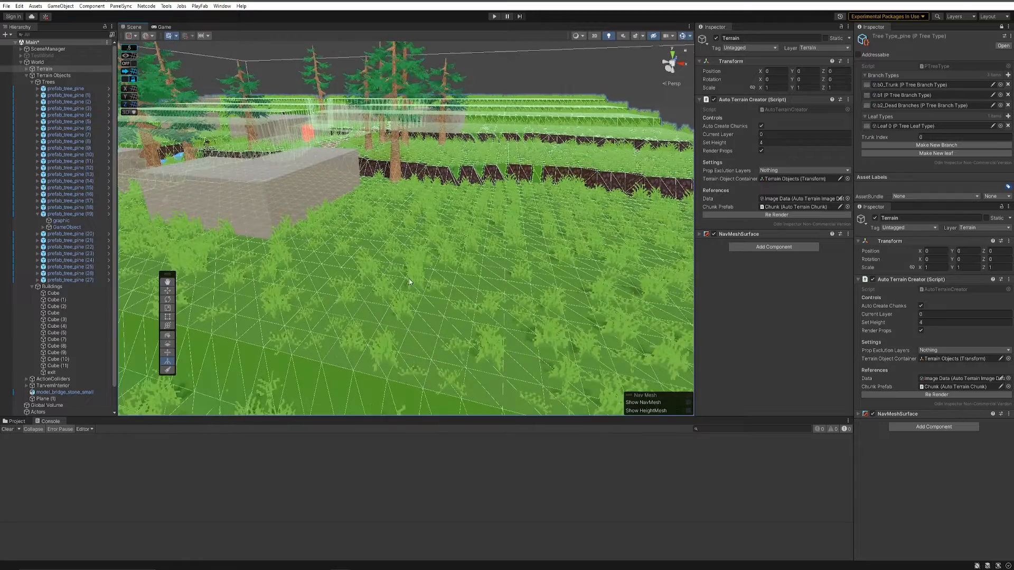
pyautogui.scroll(3, 425, 287)
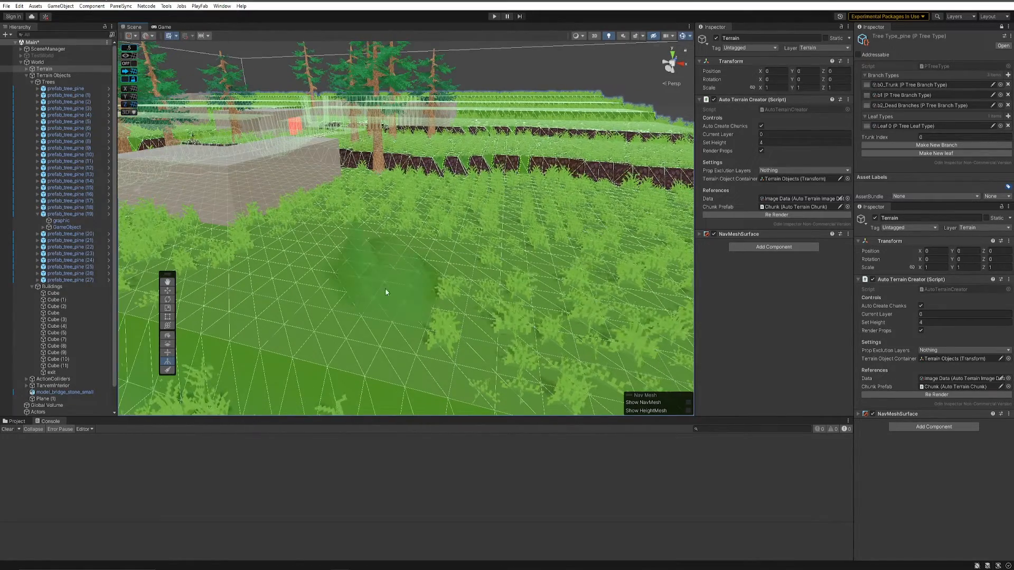
pyautogui.moveTo(385, 290); pyautogui.dragTo(353, 203, button='middle')
pyautogui.scroll(1, 419, 233)
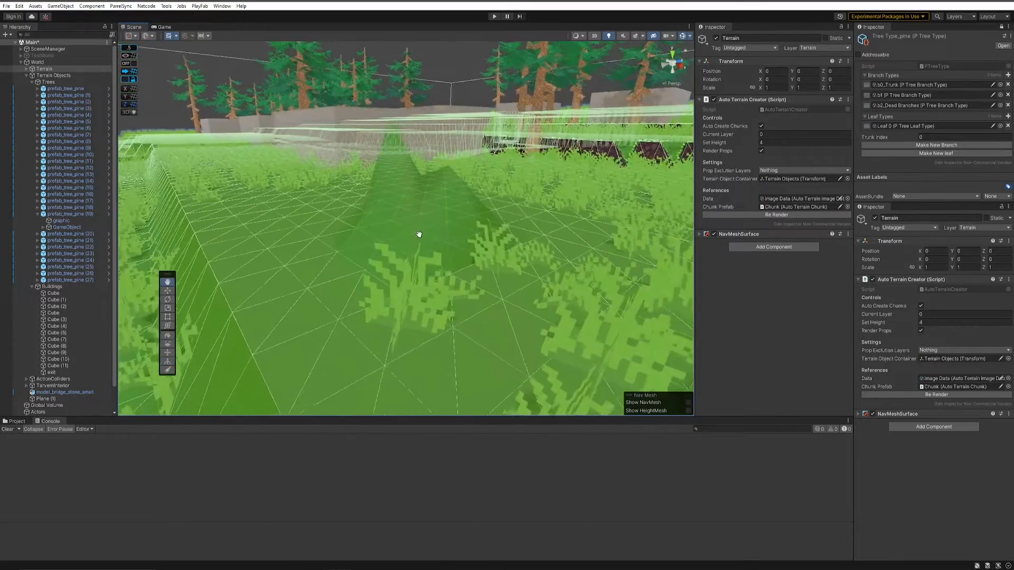
pyautogui.moveTo(419, 233); pyautogui.dragTo(415, 296, button='middle')
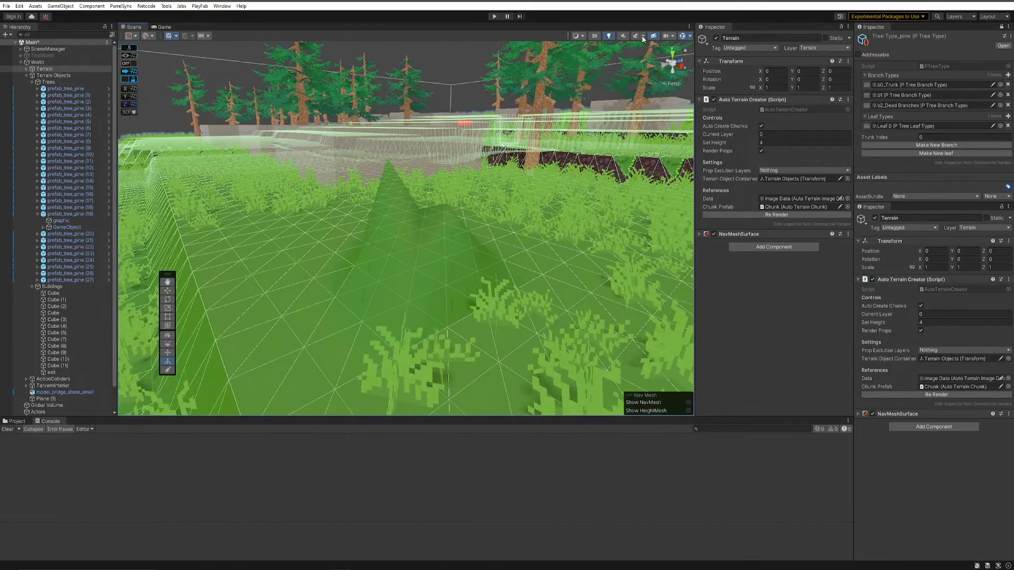
# Check the Shaded Wireframe display mode and examine the mound's mesh from several angles.
pyautogui.click(578, 36)
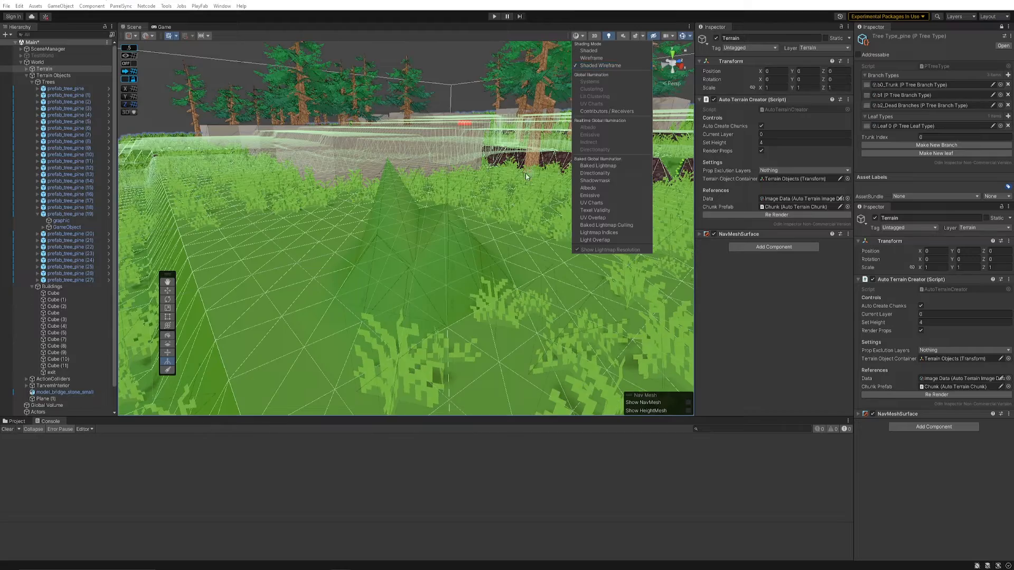
pyautogui.click(595, 66)
pyautogui.moveTo(455, 296); pyautogui.dragTo(458, 310, button='middle')
pyautogui.scroll(5, 449, 287)
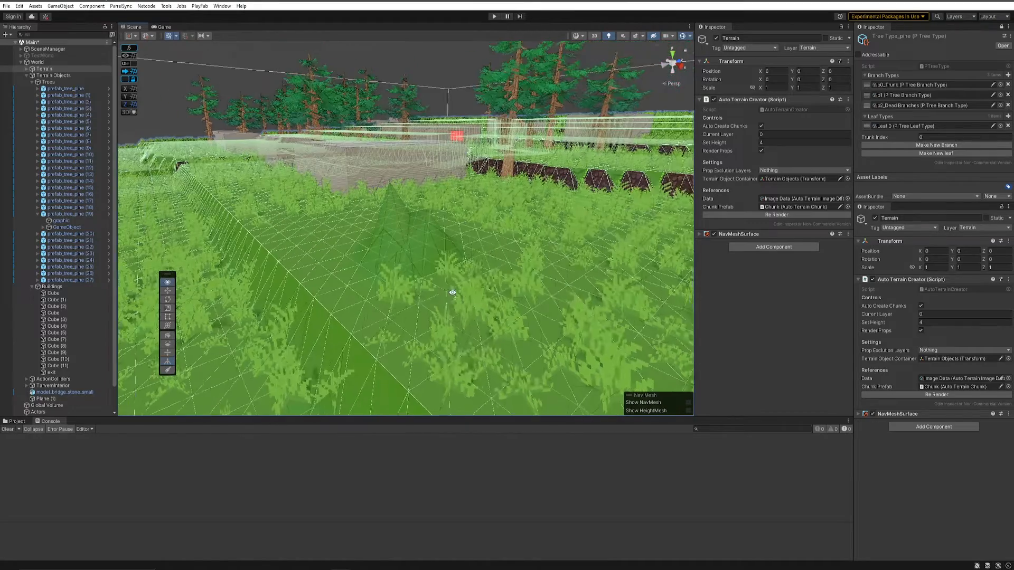
pyautogui.moveTo(463, 272); pyautogui.dragTo(464, 263, button='middle')
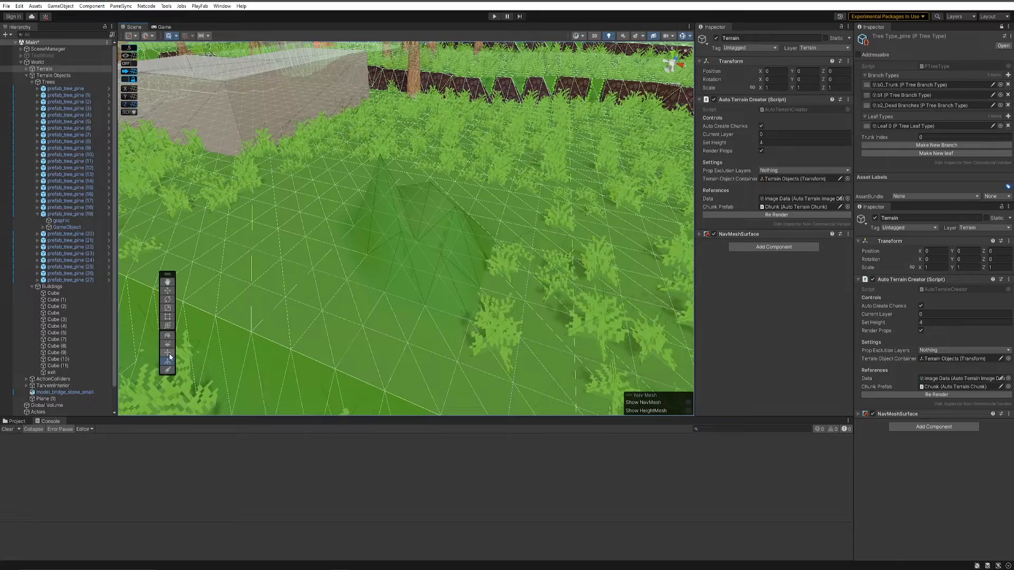
# Widen the mound into a plateau at height 4, then sample height 0 from the surrounding ground and level the area.
pyautogui.moveTo(485, 193); pyautogui.dragTo(442, 249, button='middle')
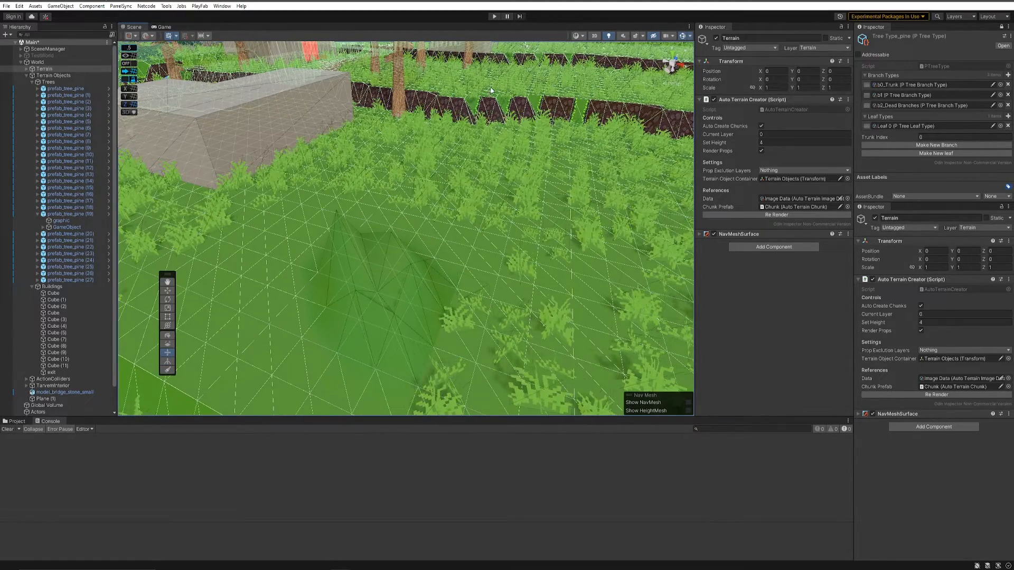
pyautogui.click(419, 296)
pyautogui.click(420, 290)
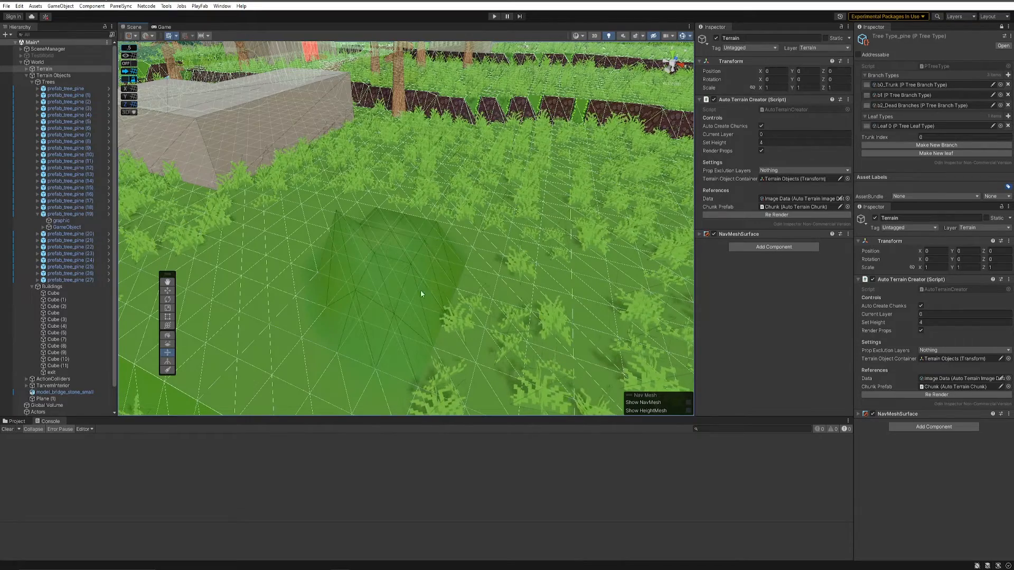
pyautogui.moveTo(354, 285)
pyautogui.mouseDown()
pyautogui.moveTo(295, 254)
pyautogui.moveTo(293, 243)
pyautogui.moveTo(265, 375)
pyautogui.mouseUp()
pyautogui.keyDown('shift'); pyautogui.click(256, 367); pyautogui.keyUp('shift')
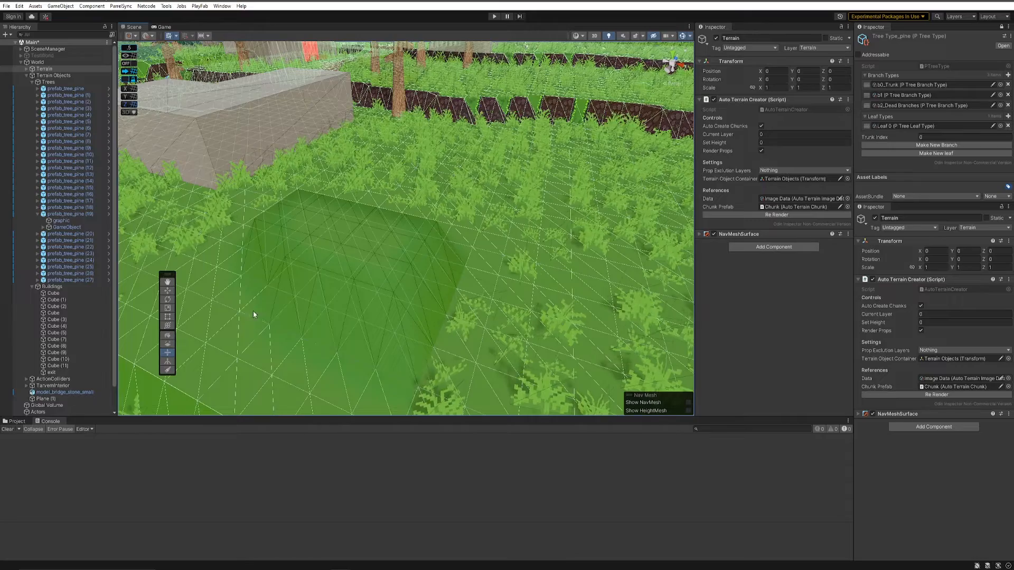
pyautogui.moveTo(253, 310)
pyautogui.mouseDown()
pyautogui.moveTo(378, 328)
pyautogui.moveTo(424, 257)
pyautogui.moveTo(259, 257)
pyautogui.moveTo(317, 244)
pyautogui.mouseUp()
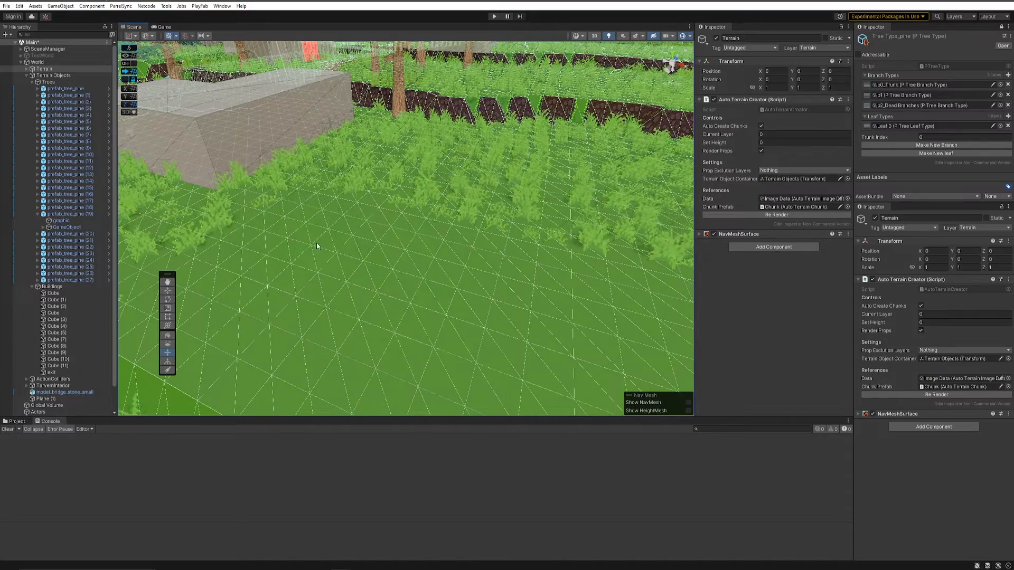
# Paint an irregular patch of dirt onto the levelled grass near the grey block.
pyautogui.moveTo(377, 268); pyautogui.dragTo(407, 247, button='middle')
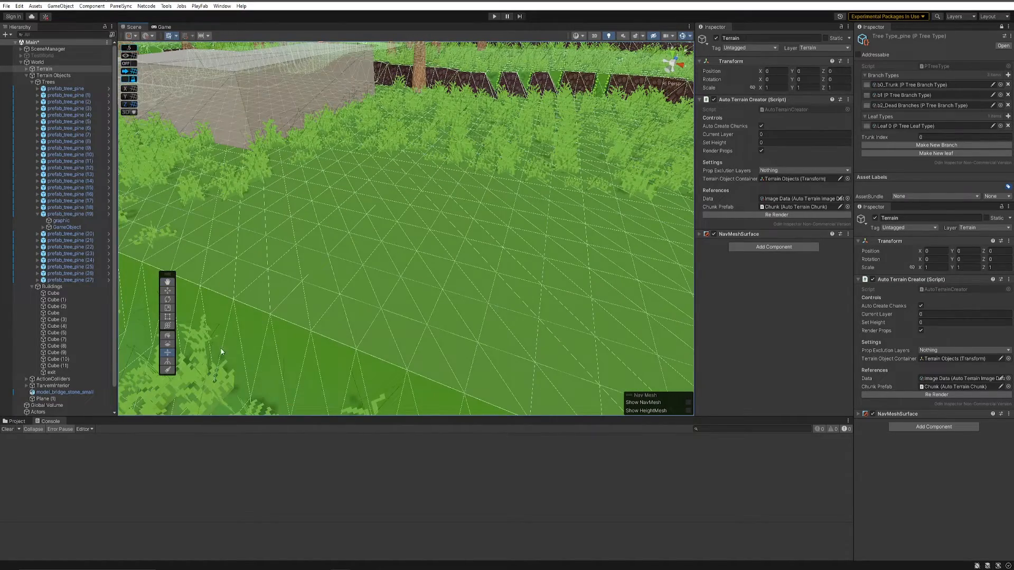
pyautogui.click(168, 370)
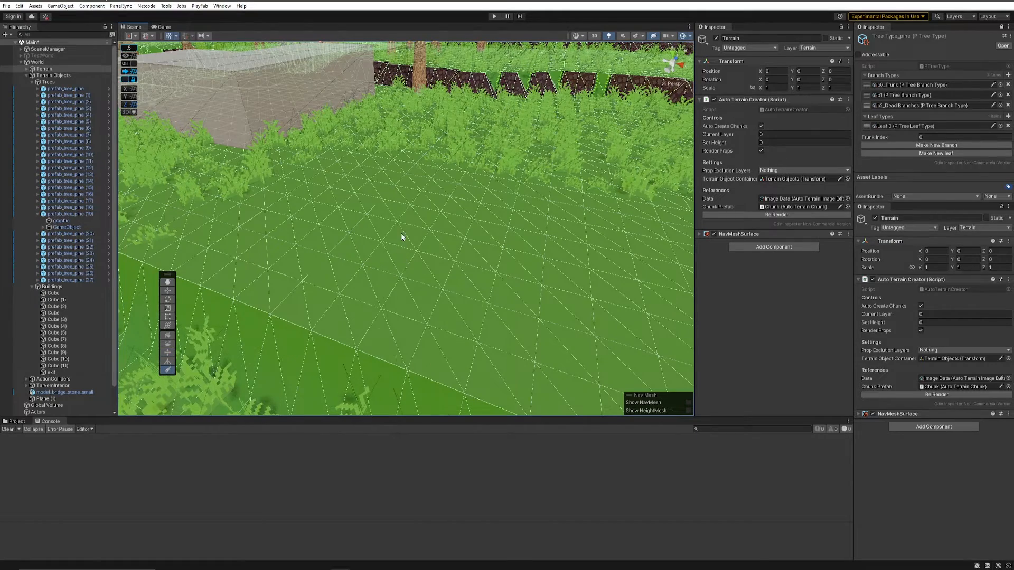
pyautogui.moveTo(401, 238)
pyautogui.mouseDown()
pyautogui.moveTo(397, 253)
pyautogui.moveTo(452, 263)
pyautogui.moveTo(400, 211)
pyautogui.moveTo(370, 274)
pyautogui.moveTo(348, 285)
pyautogui.moveTo(340, 251)
pyautogui.moveTo(309, 248)
pyautogui.mouseUp()
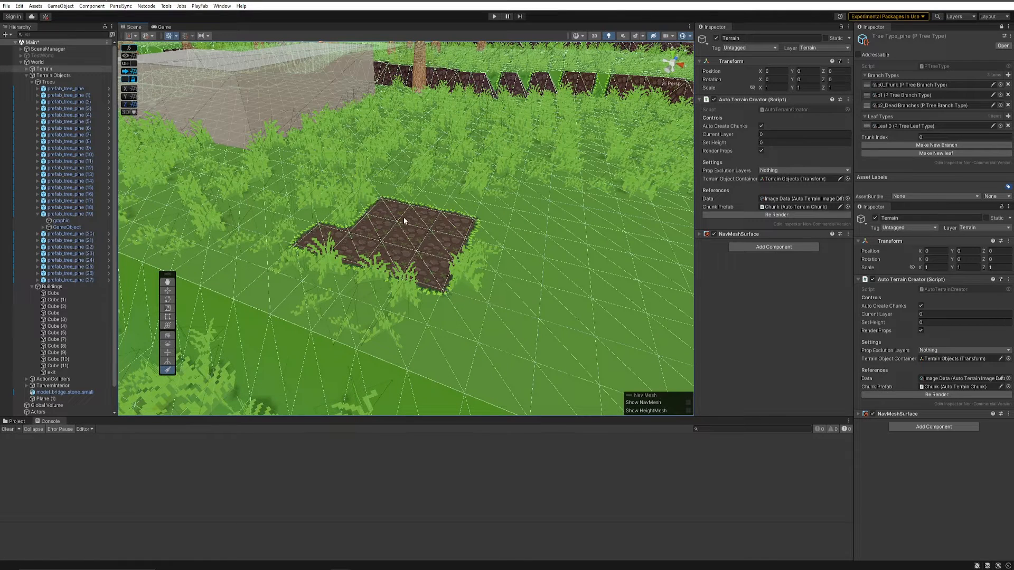
# Examine the foliage and grass edges around the painted dirt patch, and bring up the project's Pine tree assets.
pyautogui.moveTo(443, 240); pyautogui.dragTo(271, 214, button='middle')
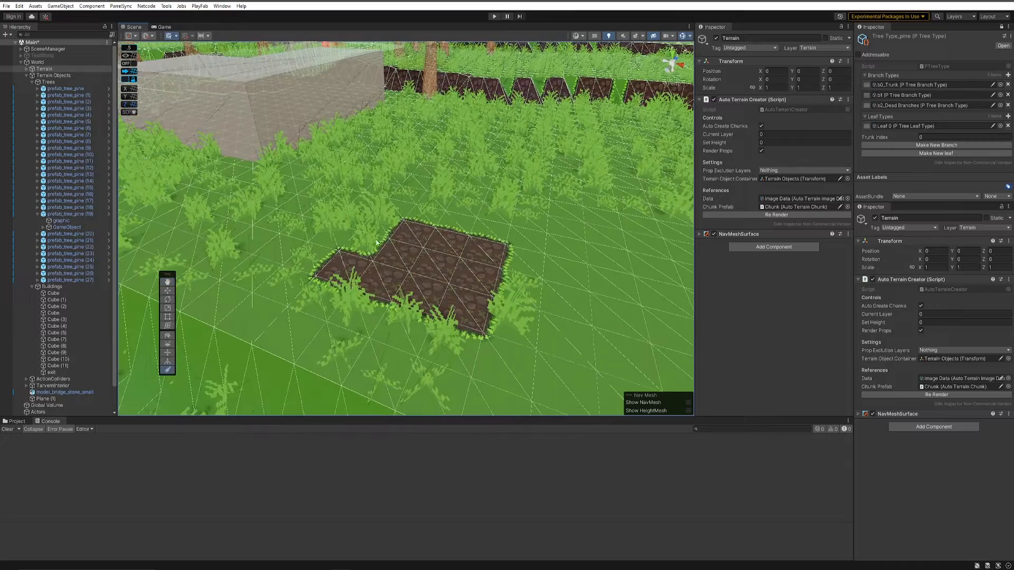
pyautogui.moveTo(338, 195); pyautogui.dragTo(301, 180, button='middle')
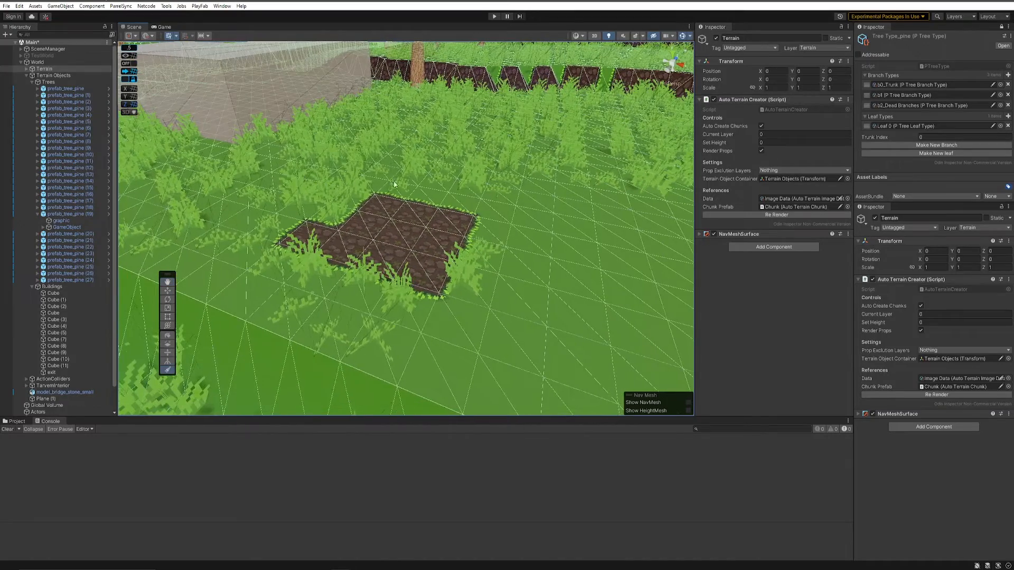
pyautogui.scroll(1, 394, 184)
pyautogui.scroll(1, 321, 180)
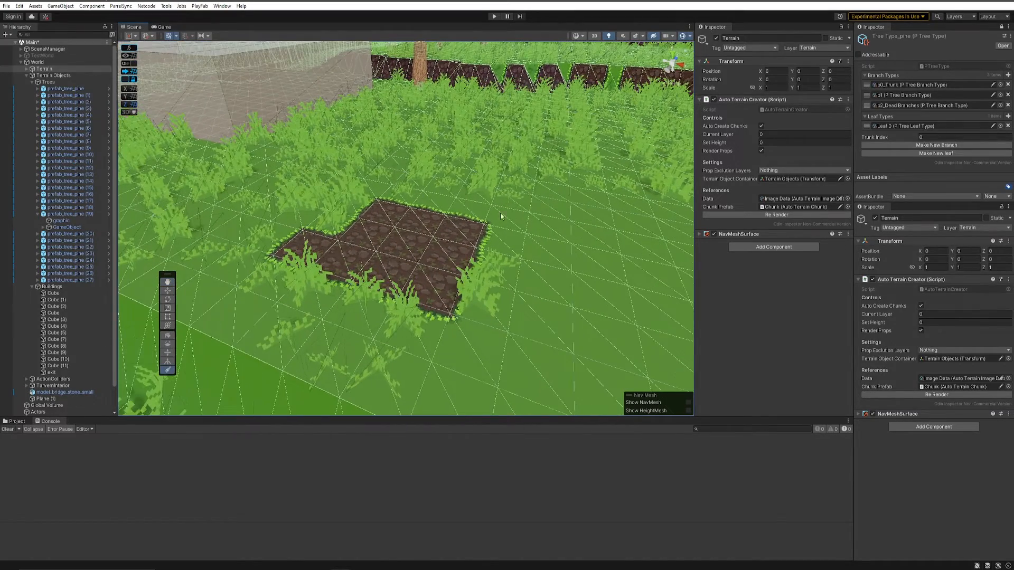
pyautogui.scroll(5, 369, 220)
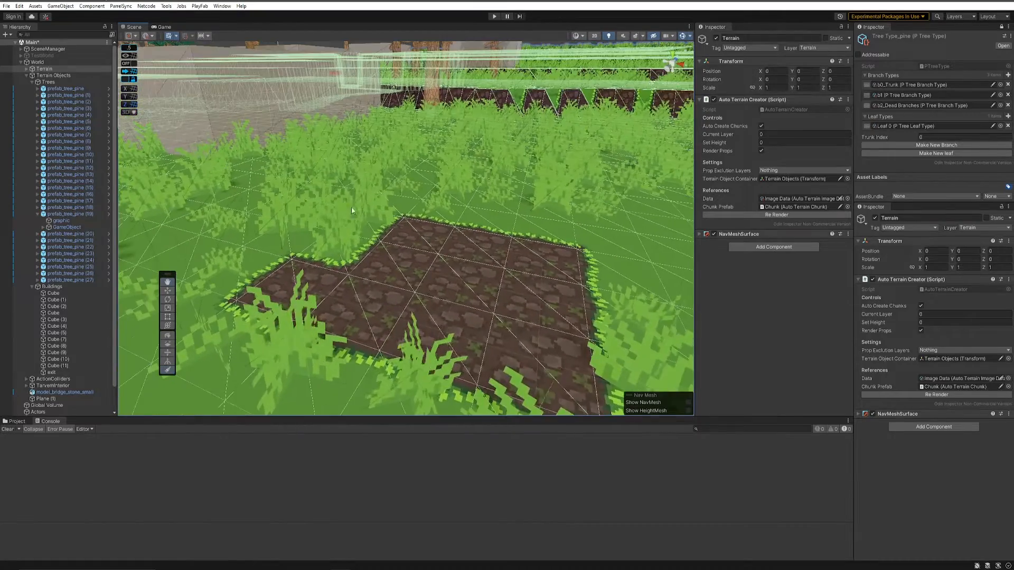
pyautogui.moveTo(351, 210); pyautogui.dragTo(446, 272, button='middle')
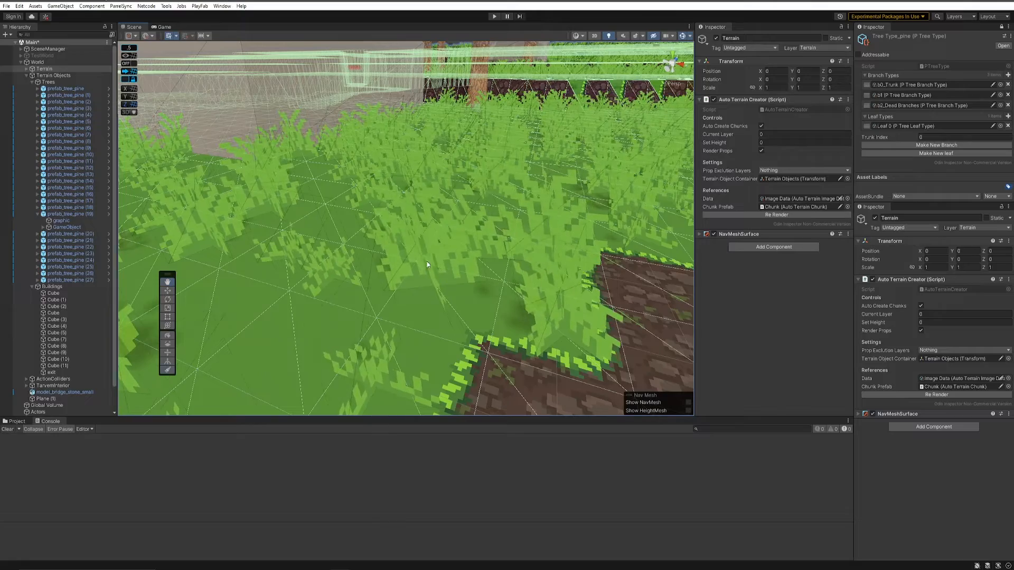
pyautogui.moveTo(446, 276)
pyautogui.mouseDown(button='middle')
pyautogui.moveTo(437, 274)
pyautogui.moveTo(452, 285)
pyautogui.moveTo(444, 286)
pyautogui.mouseUp(button='middle')
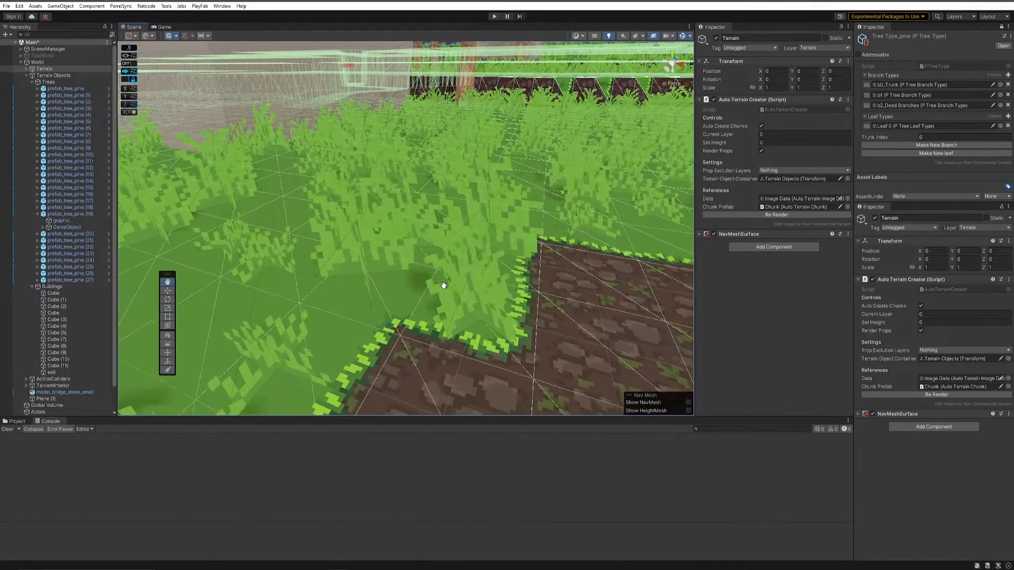
pyautogui.scroll(-3, 444, 286)
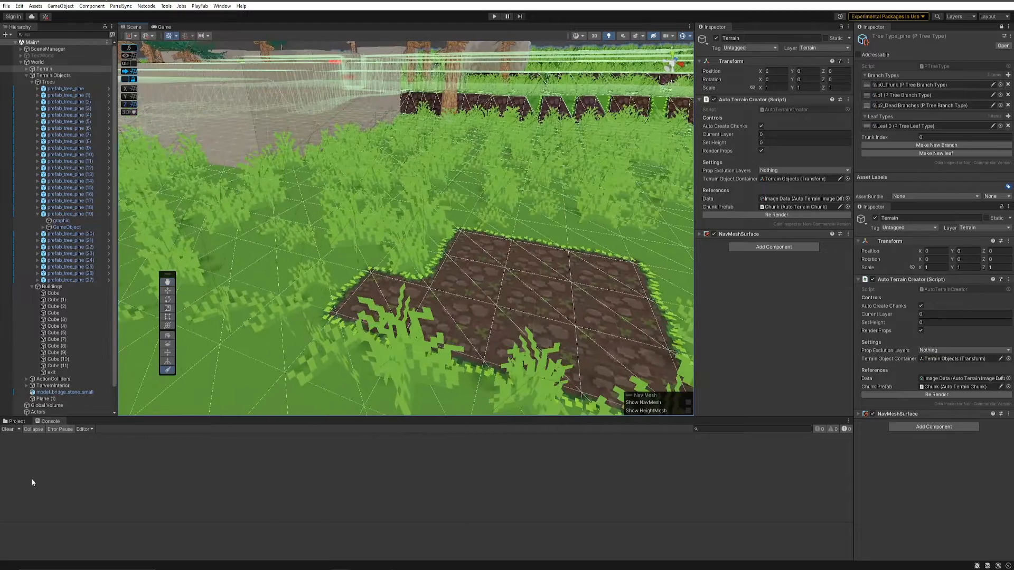
pyautogui.click(12, 423)
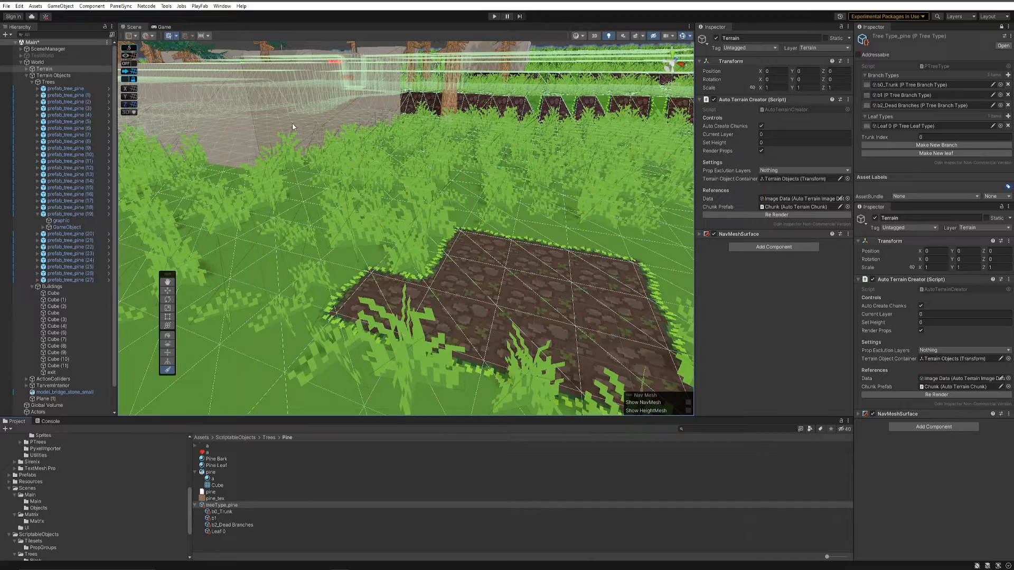
# Lift the grey blocks Cube (1) and Cube (2) together to Y position 5.92, and undo the move.
pyautogui.scroll(-5, 359, 217)
pyautogui.moveTo(426, 95); pyautogui.dragTo(505, 238, button='middle')
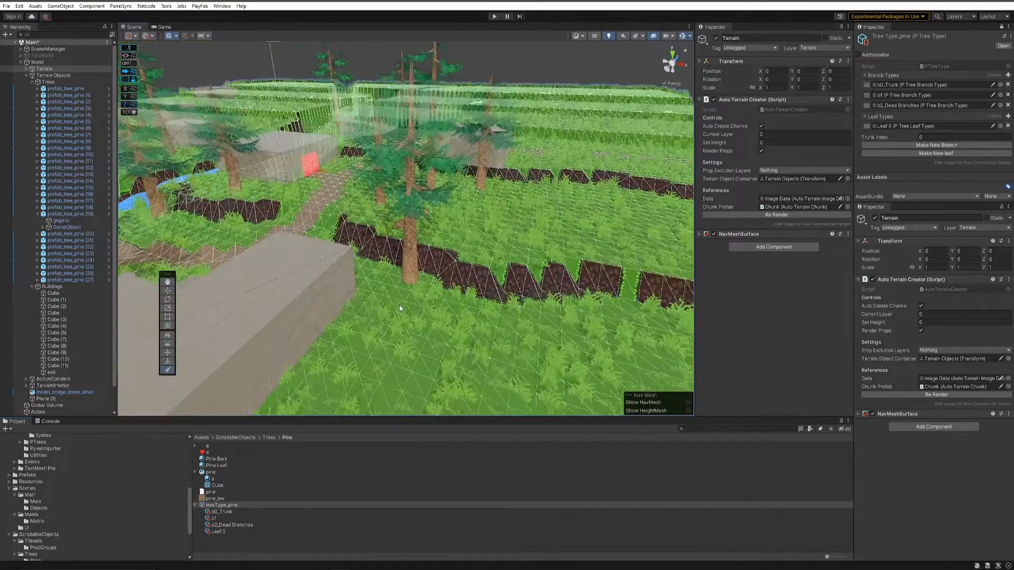
pyautogui.scroll(-4, 428, 207)
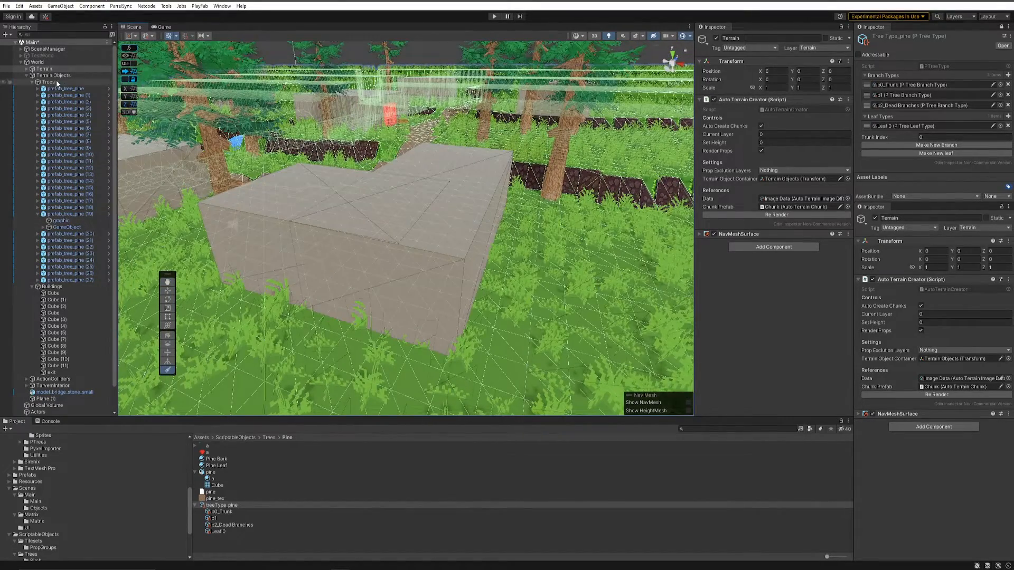
pyautogui.click(410, 231)
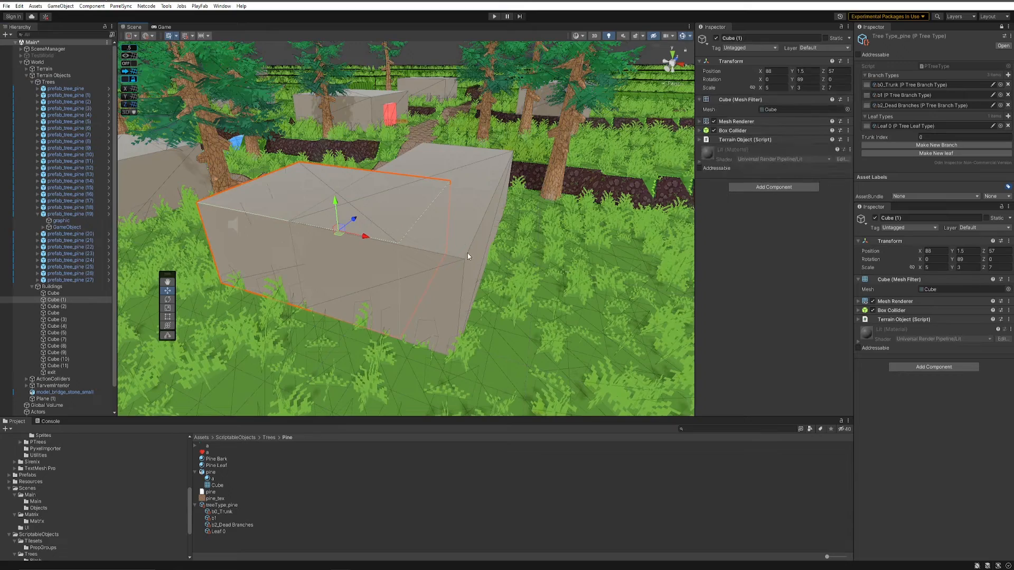
pyautogui.keyDown('shift'); pyautogui.click(464, 240); pyautogui.keyUp('shift')
pyautogui.moveTo(391, 174); pyautogui.dragTo(384, 55)
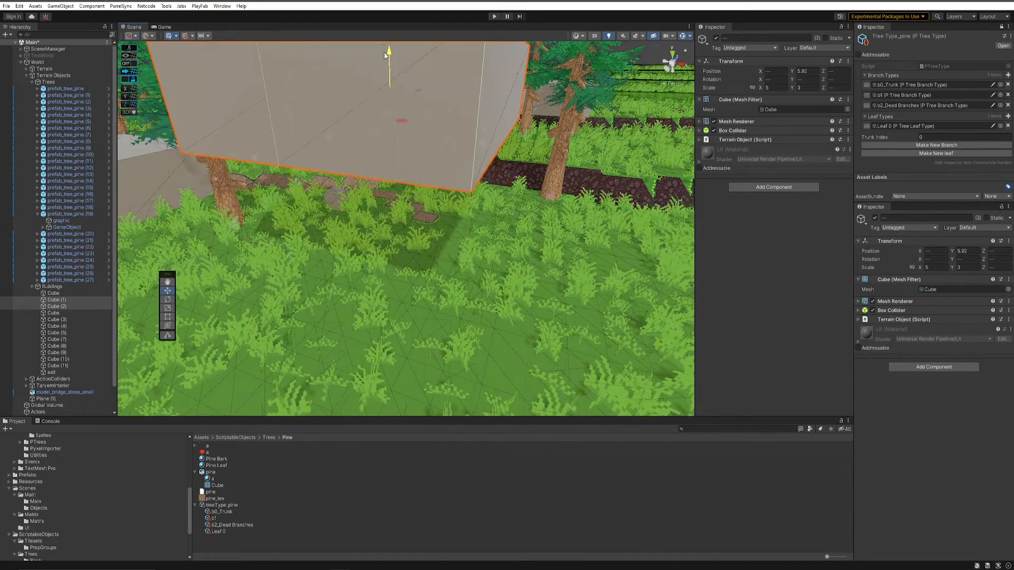
pyautogui.hotkey('ctrl', 'z')
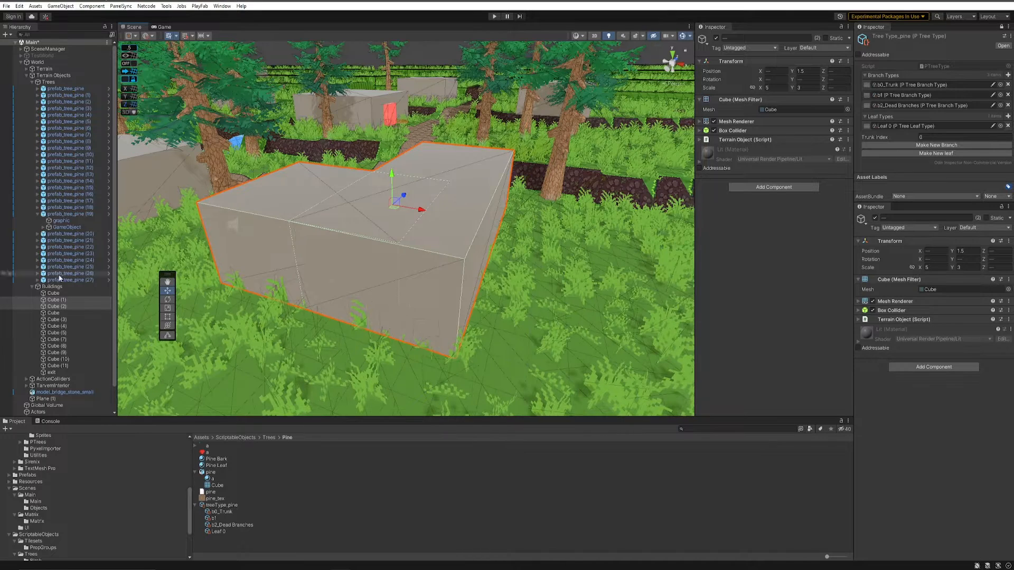
# Set the Terrain's Prop Exclusion Layers to Everything and re-render the terrain.
pyautogui.click(73, 75)
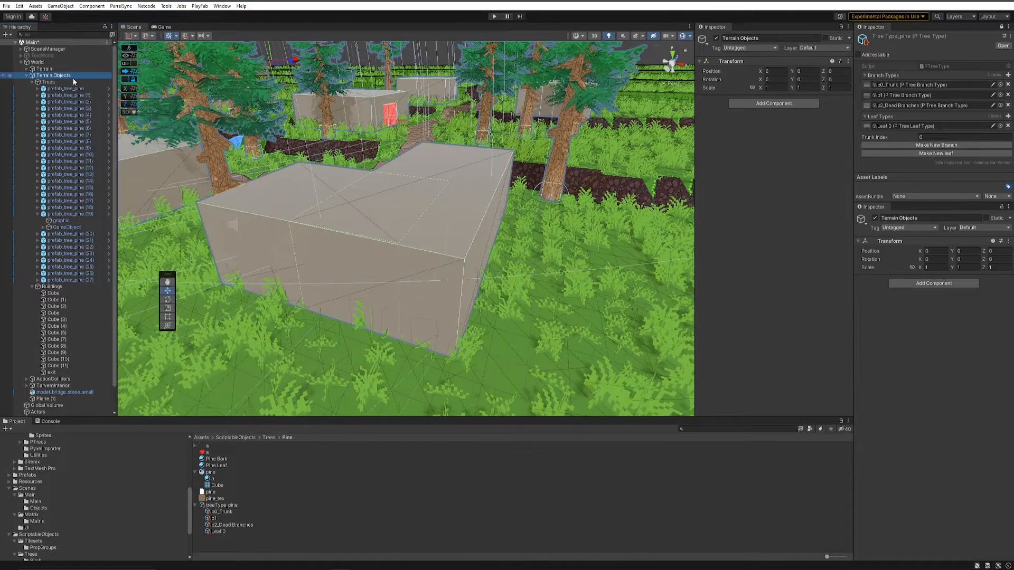
pyautogui.click(71, 79)
pyautogui.click(62, 75)
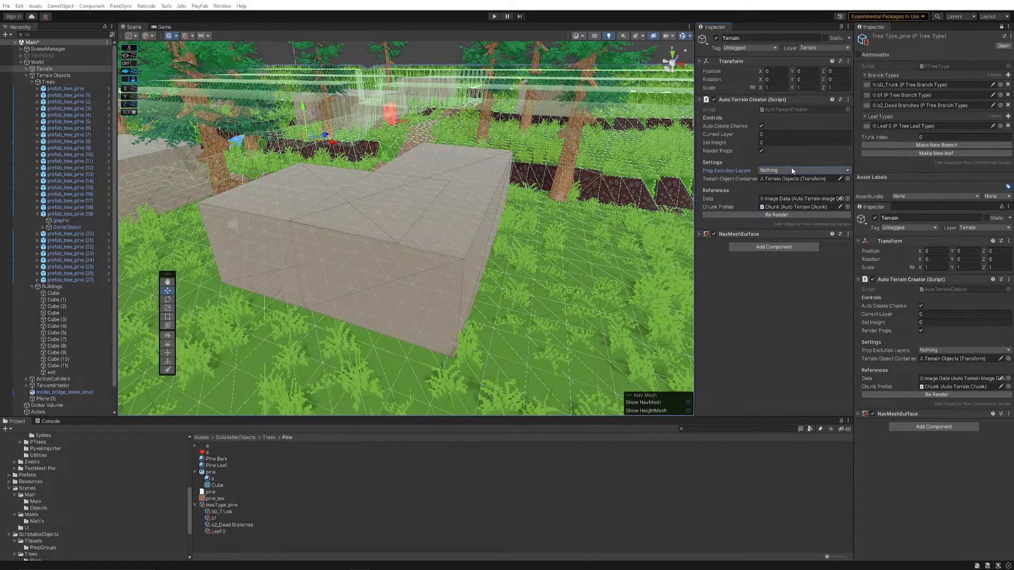
pyautogui.click(785, 173)
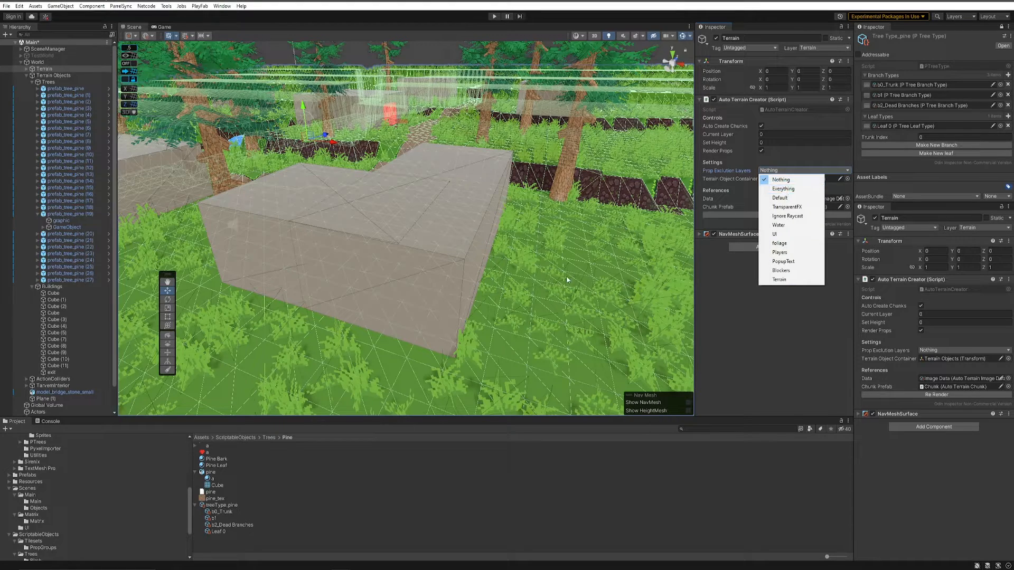
pyautogui.click(773, 189)
pyautogui.scroll(5, 486, 274)
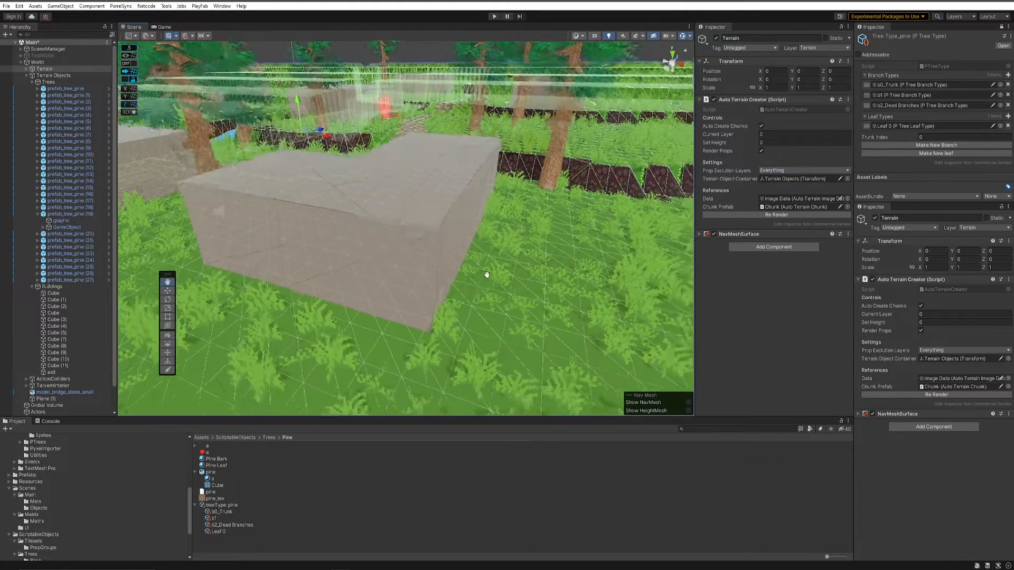
pyautogui.click(775, 214)
# Lift the grey blocks Cube (1) and Cube (2) to Y position 5.73 to expose the ground beneath, and undo the move.
pyautogui.moveTo(437, 215); pyautogui.dragTo(443, 206, button='middle')
pyautogui.click(403, 214)
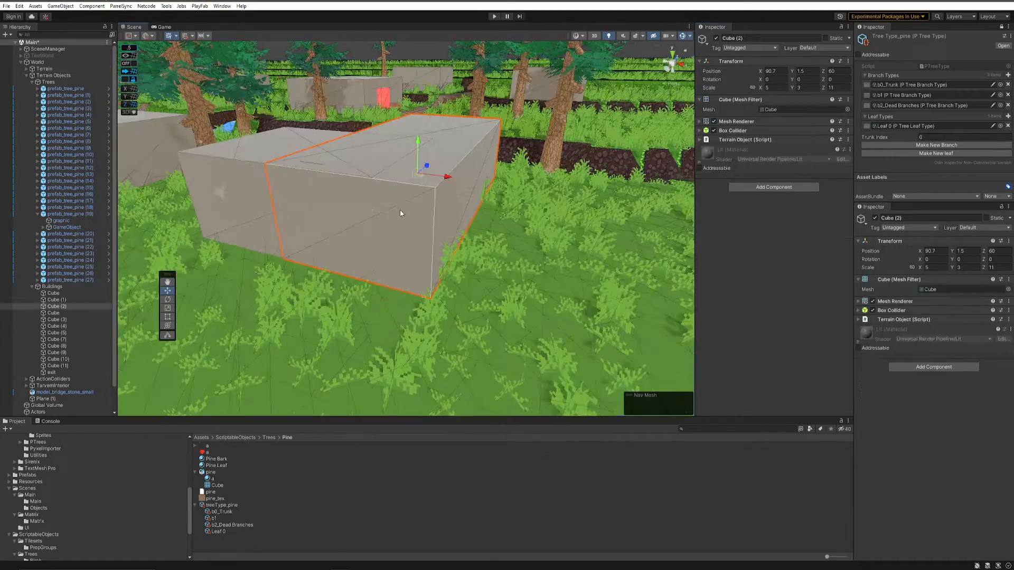
pyautogui.keyDown('shift'); pyautogui.click(282, 182); pyautogui.keyUp('shift')
pyautogui.moveTo(375, 140); pyautogui.dragTo(365, 17)
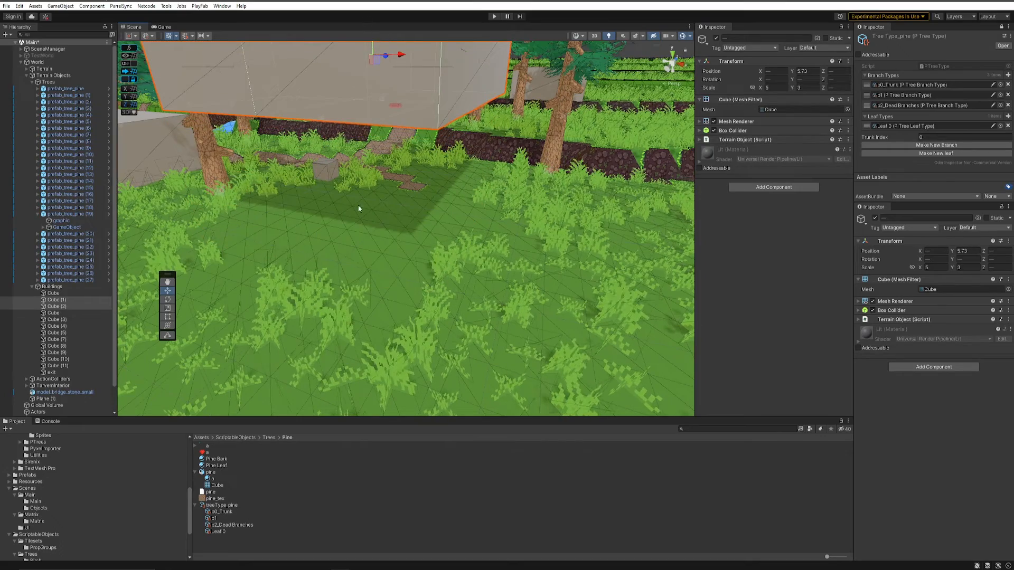
pyautogui.hotkey('ctrl', 'z')
# Open the Image Data asset referenced by the Terrain's Auto Terrain Creator and locate its map_Layer 0 texture in the project.
pyautogui.moveTo(487, 323); pyautogui.dragTo(355, 248, button='middle')
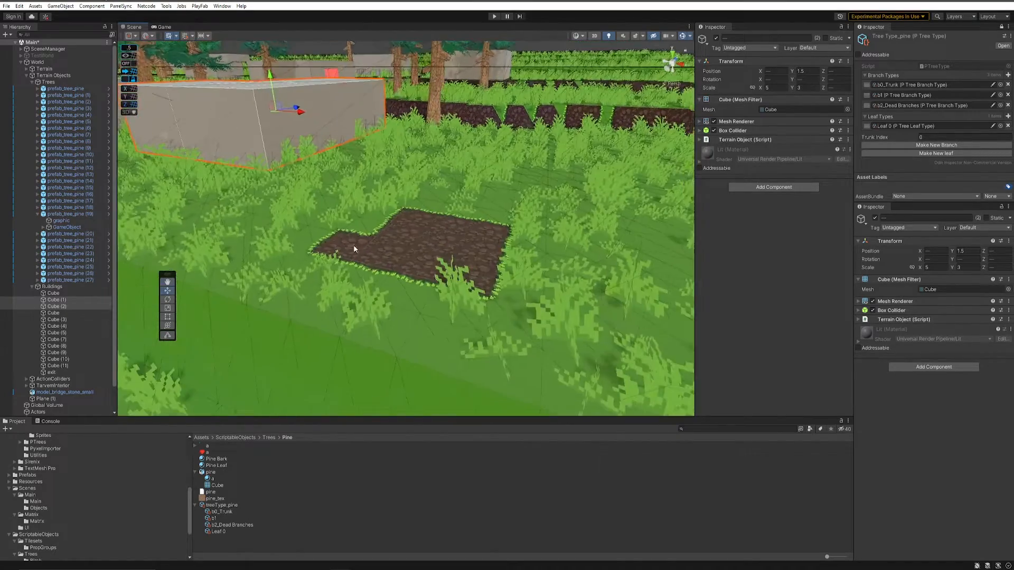
pyautogui.moveTo(445, 277); pyautogui.dragTo(462, 296, button='right')
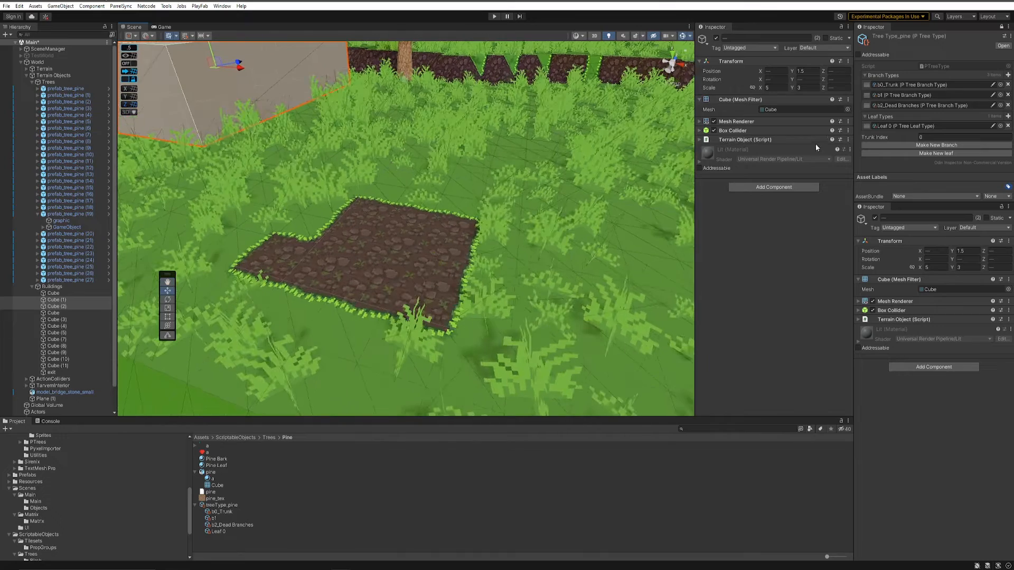
pyautogui.scroll(-2, 59, 262)
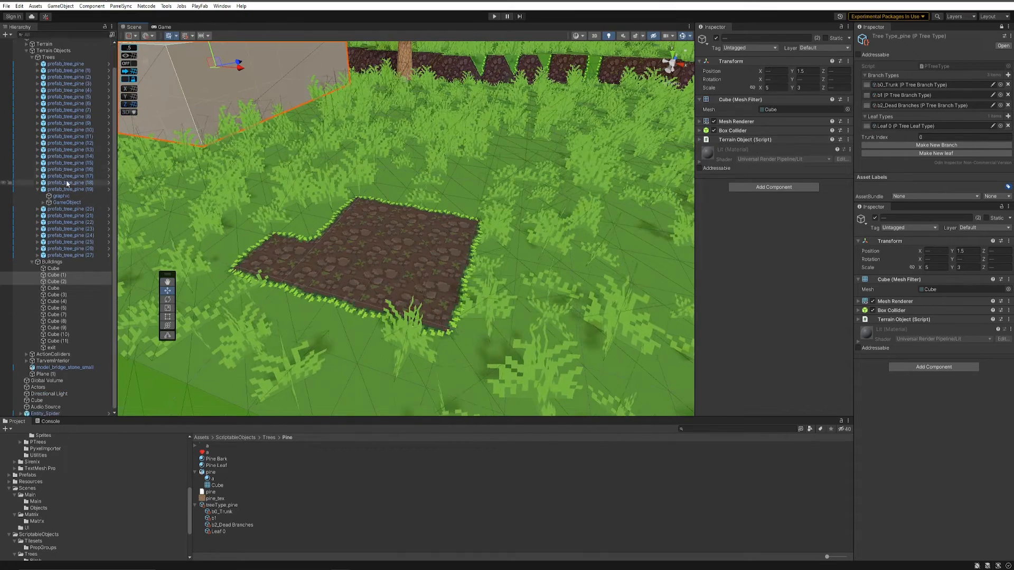
pyautogui.click(62, 58)
pyautogui.click(52, 51)
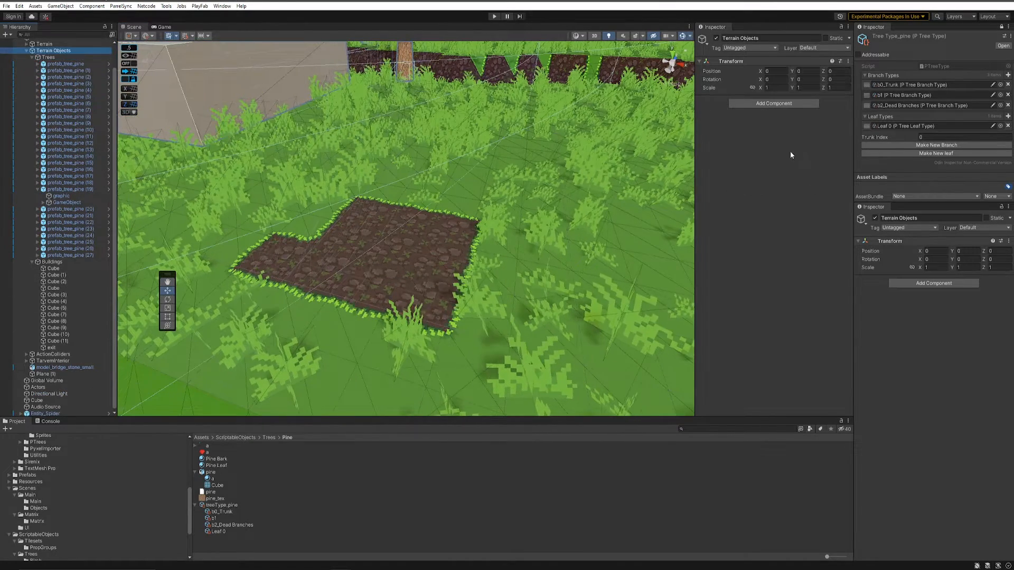
pyautogui.click(44, 44)
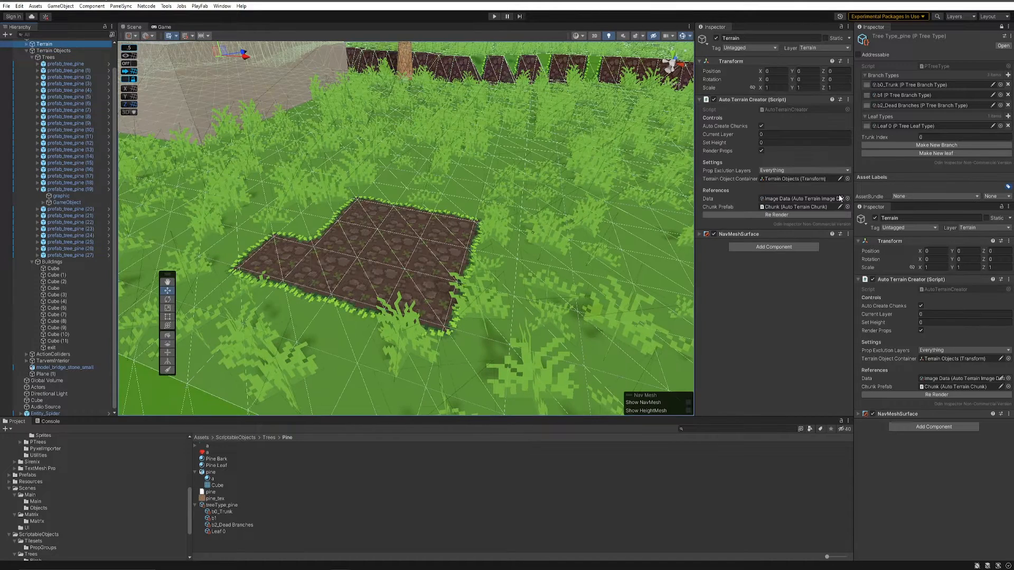
pyautogui.doubleClick(799, 198)
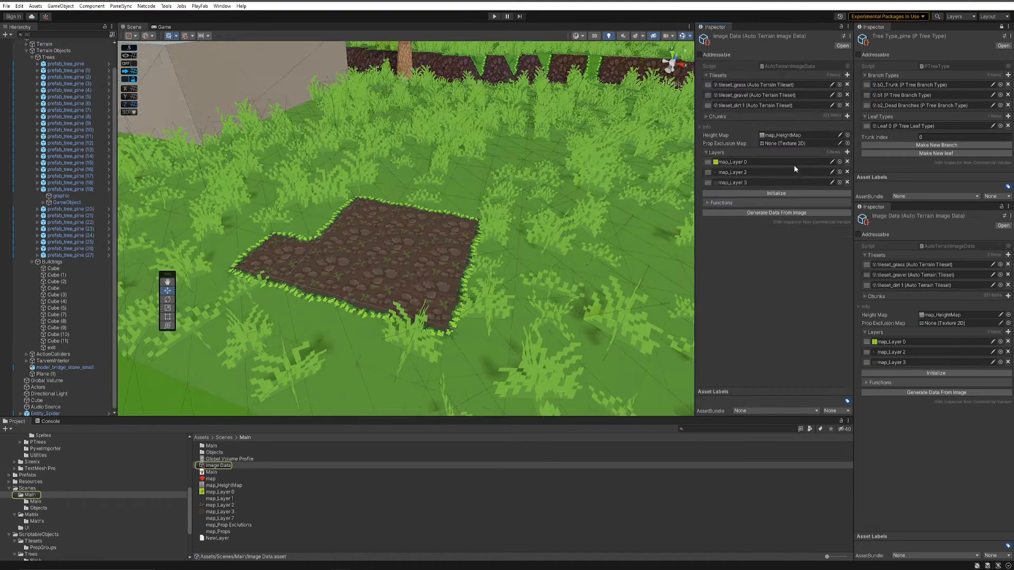
pyautogui.doubleClick(752, 160)
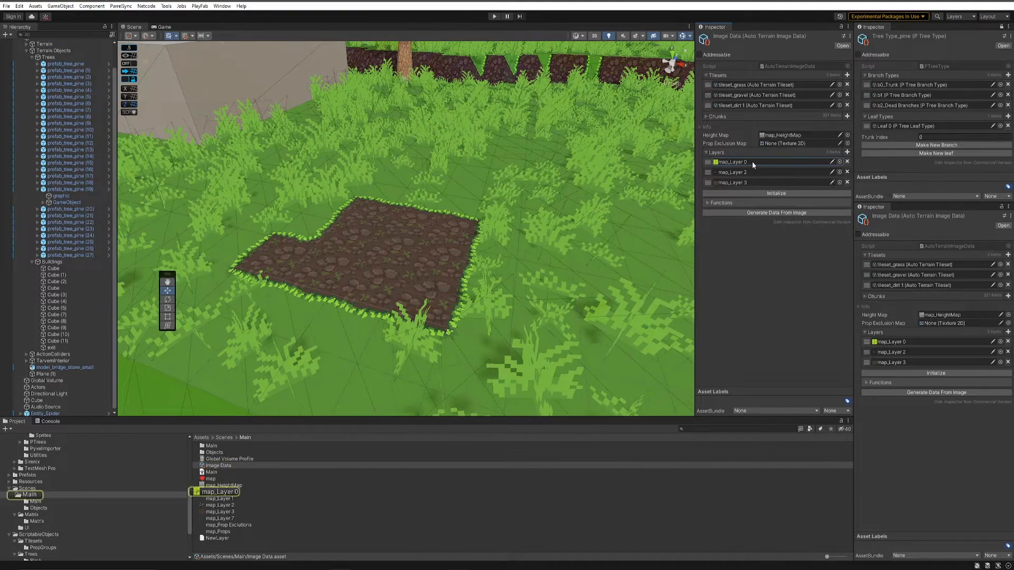
# Examine the river and dirt patch from above, and review the Chunks entries in the Image Data asset.
pyautogui.scroll(5, 384, 256)
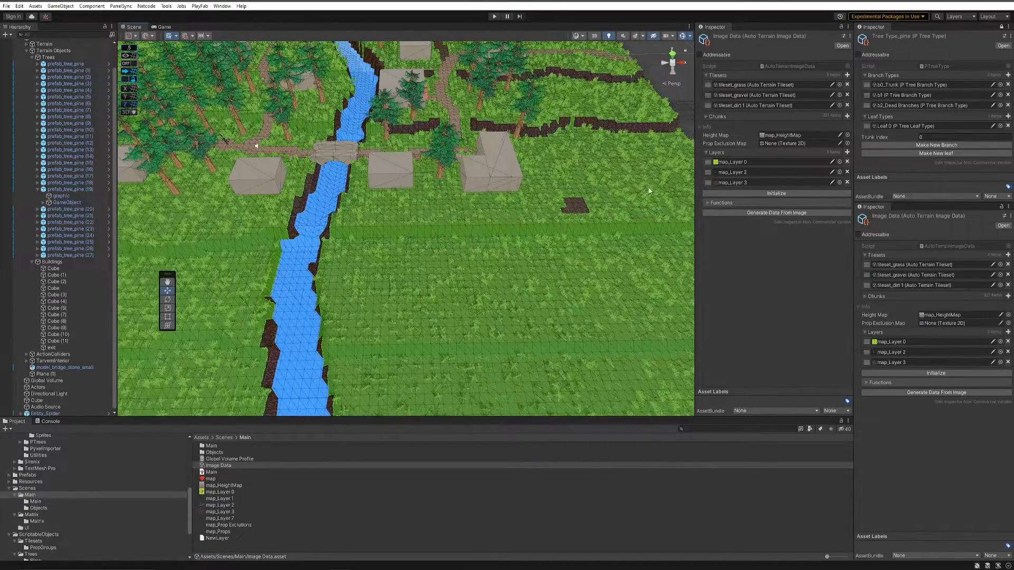
pyautogui.scroll(5, 650, 191)
pyautogui.moveTo(570, 201); pyautogui.dragTo(422, 294, button='middle')
pyautogui.moveTo(554, 229); pyautogui.dragTo(533, 152, button='middle')
pyautogui.scroll(2, 643, 96)
pyautogui.click(729, 118)
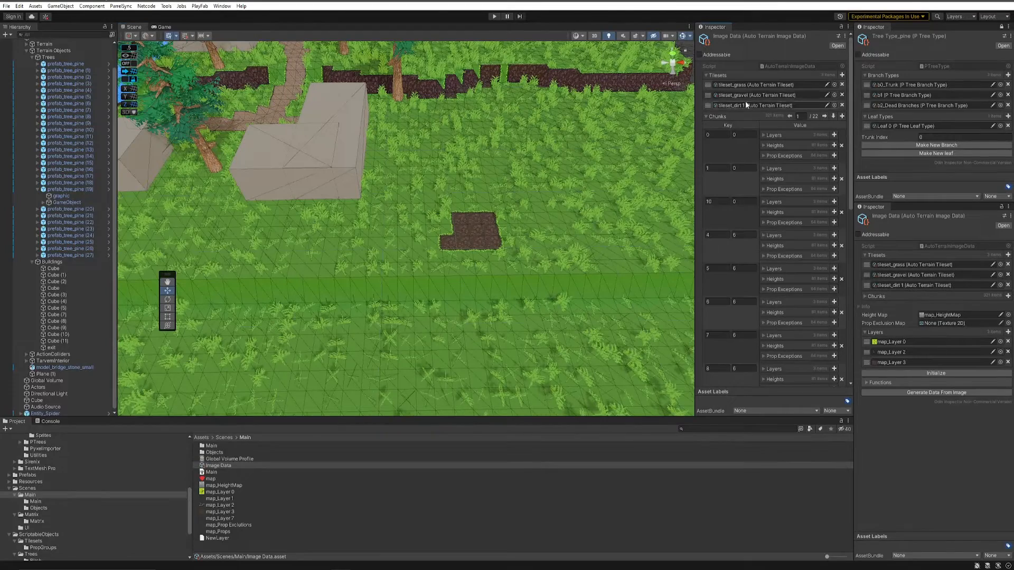
pyautogui.click(730, 116)
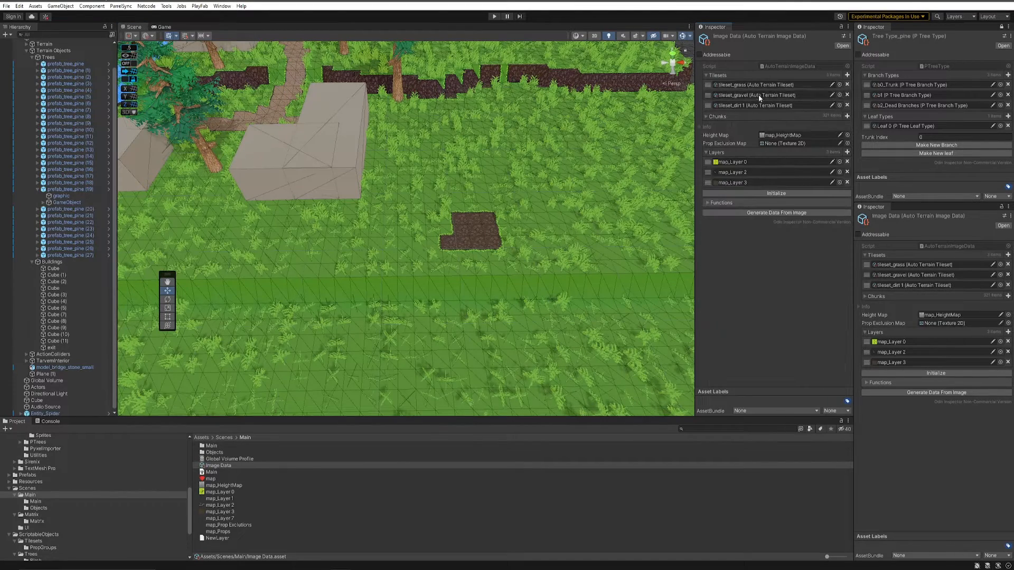
# Set the Density of the grass tileset's Grass prop group to 0.219 and re-render the terrain.
pyautogui.doubleClick(759, 85)
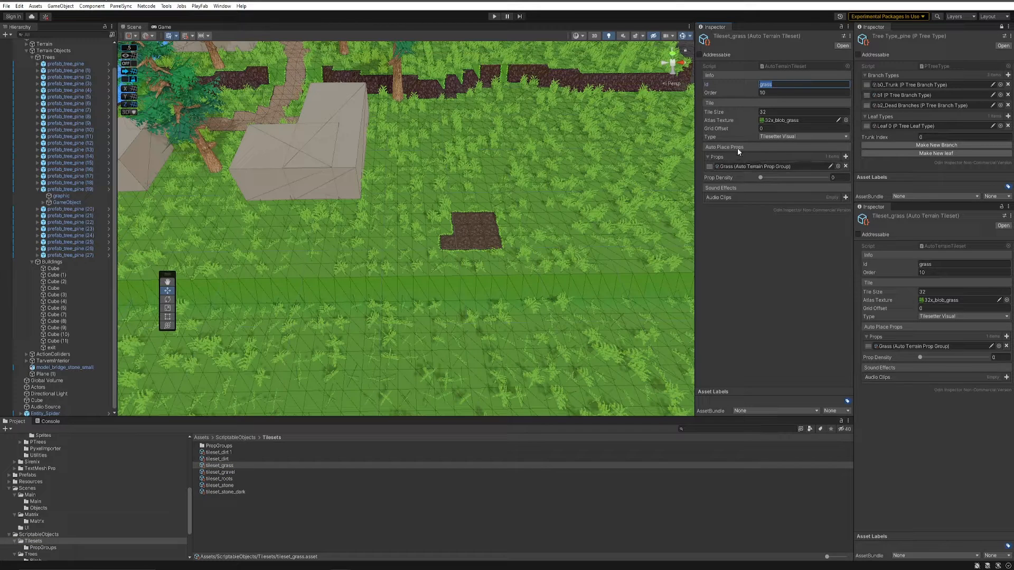
pyautogui.doubleClick(767, 166)
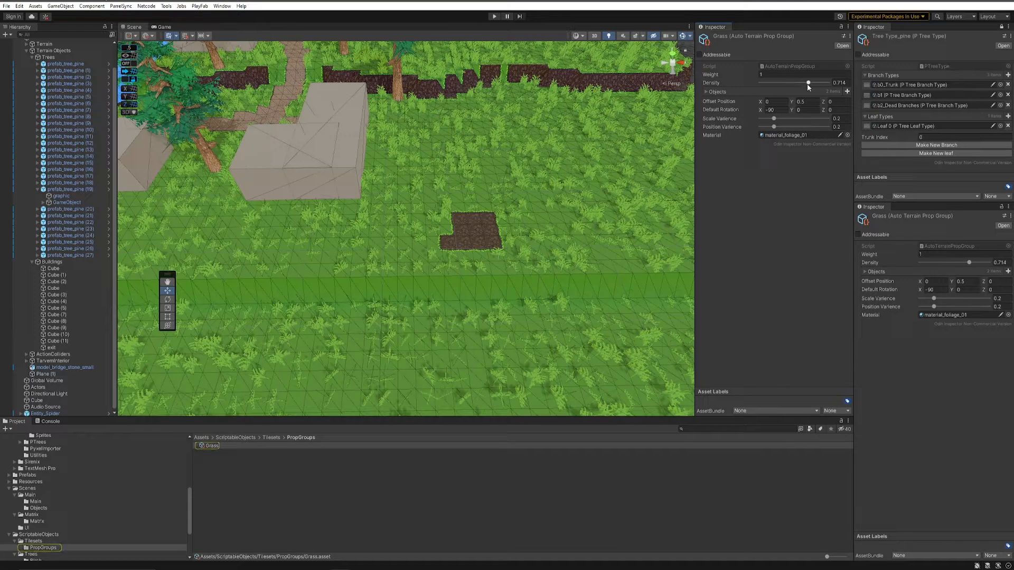
pyautogui.moveTo(810, 83); pyautogui.dragTo(775, 88)
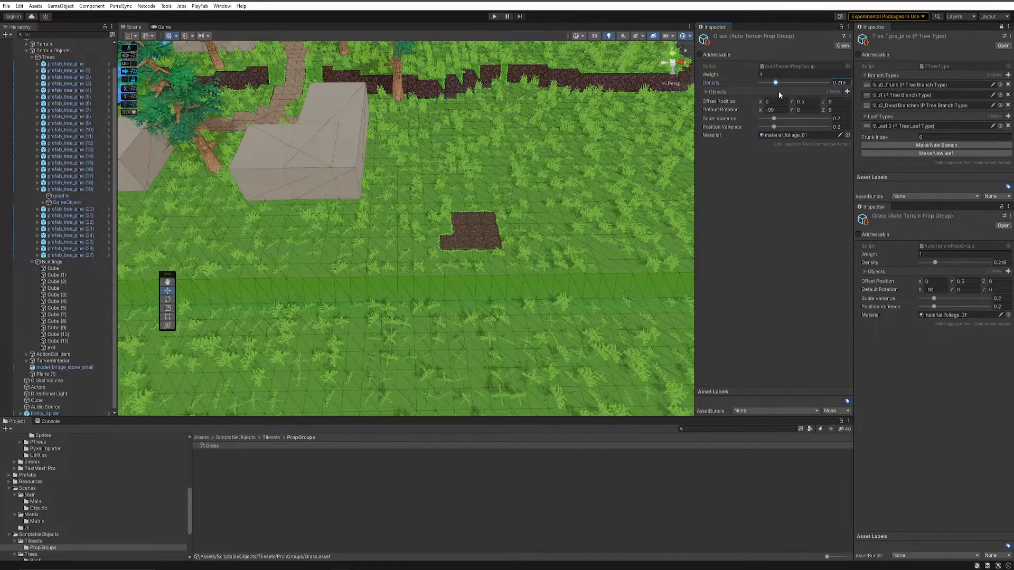
pyautogui.click(45, 44)
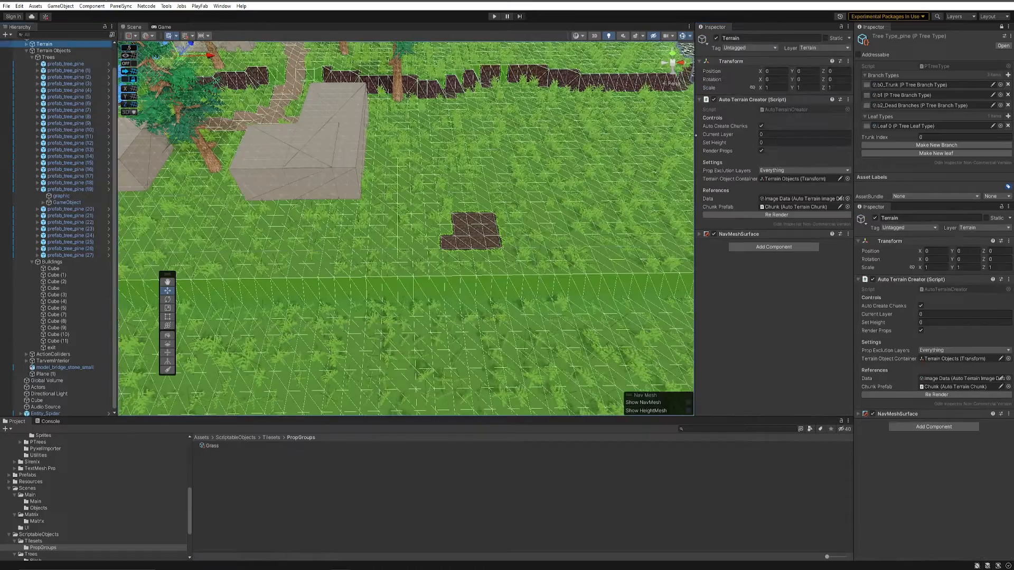
pyautogui.click(721, 217)
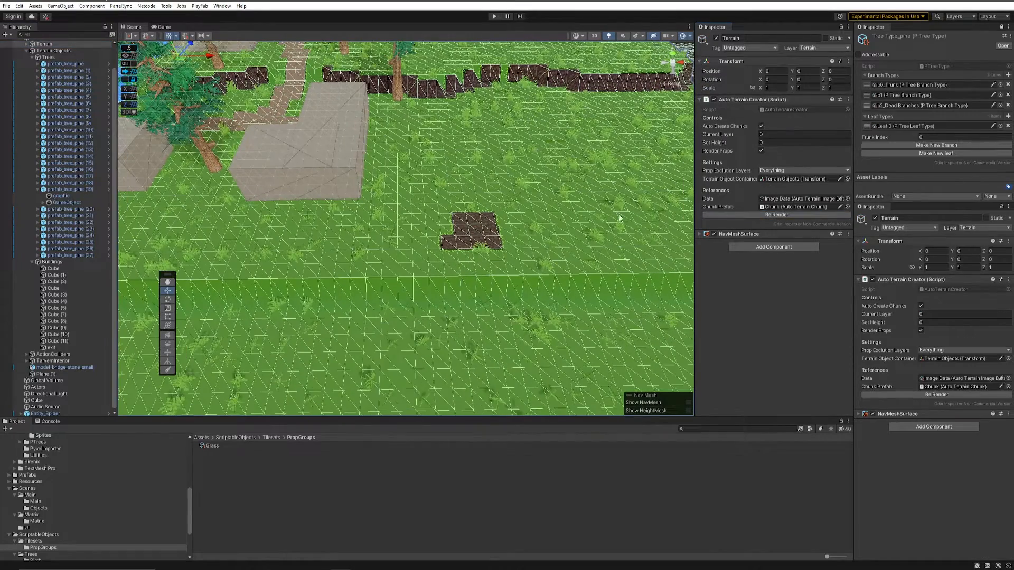
pyautogui.scroll(5, 491, 195)
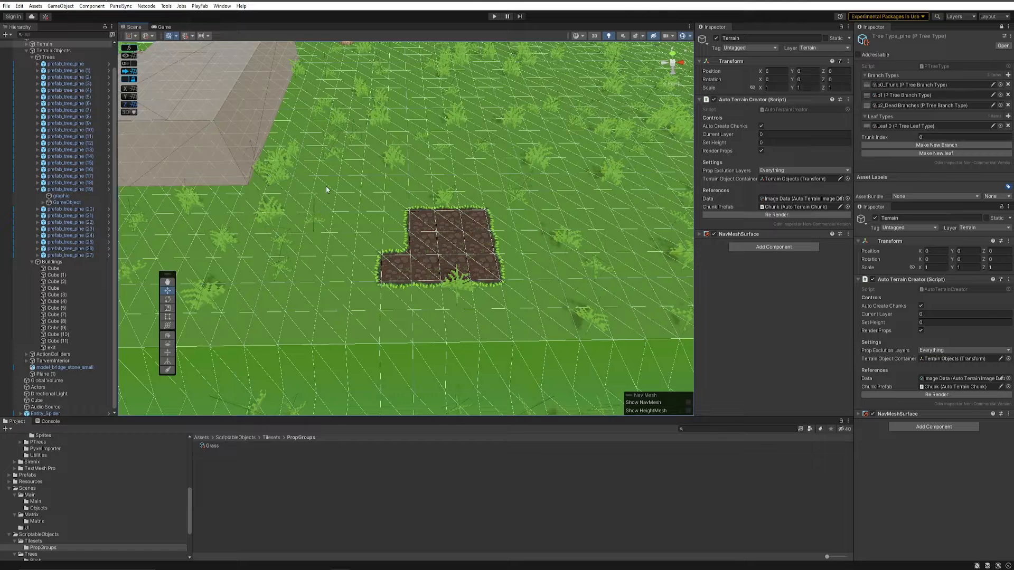
# Set the Terrain's Current Layer to 2 and paint dark grey tiles over most of the dirt patch.
pyautogui.click(775, 134)
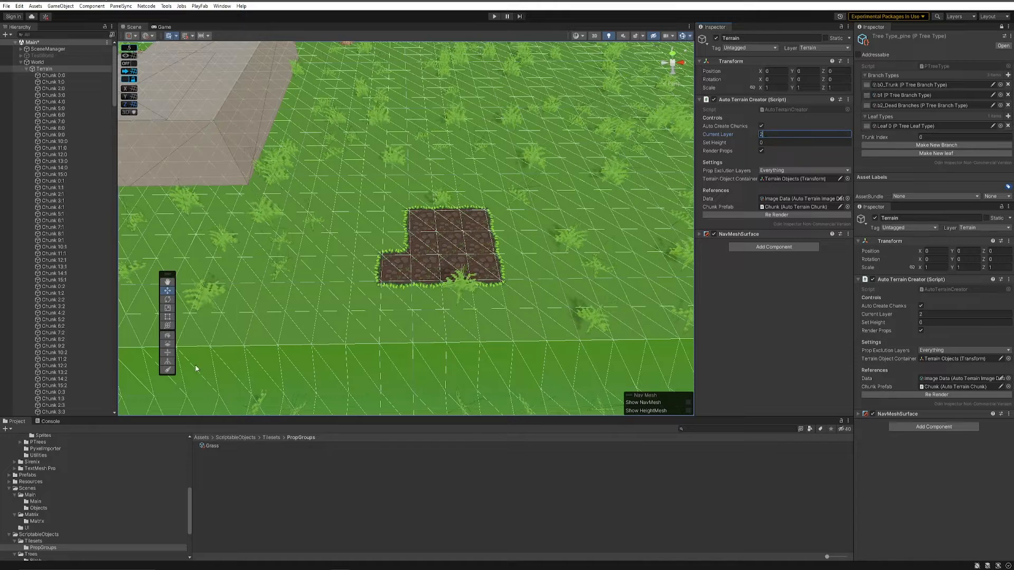
pyautogui.write('2')
pyautogui.press('Return')
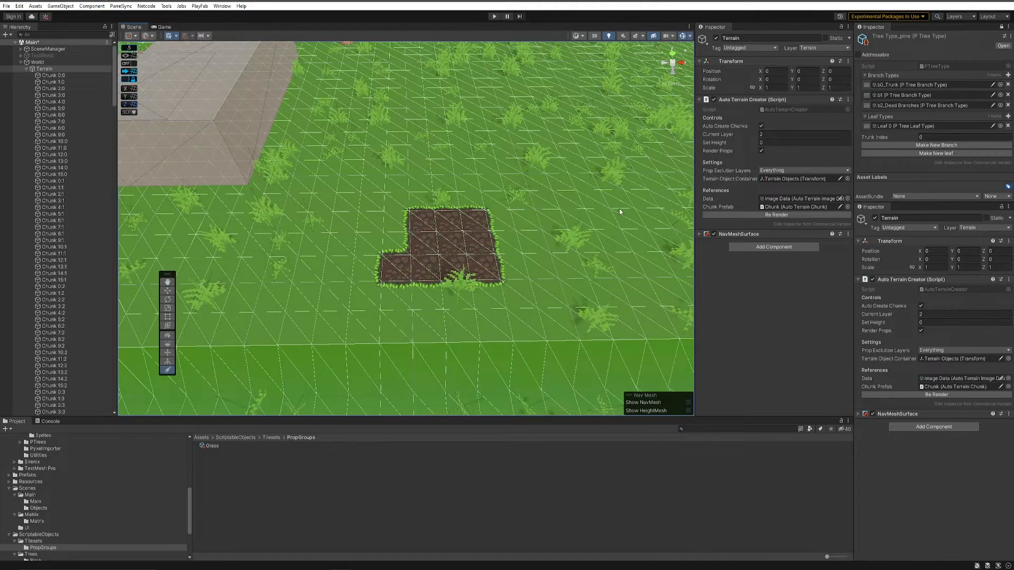
pyautogui.moveTo(421, 241)
pyautogui.mouseDown()
pyautogui.moveTo(460, 237)
pyautogui.moveTo(469, 272)
pyautogui.moveTo(449, 228)
pyautogui.moveTo(479, 225)
pyautogui.moveTo(490, 262)
pyautogui.moveTo(478, 284)
pyautogui.mouseUp()
pyautogui.moveTo(475, 284); pyautogui.dragTo(439, 282, button='middle')
# Set the Current Layer to 0 and paint a wider border of dirt around the dark grey tiles.
pyautogui.click(782, 134)
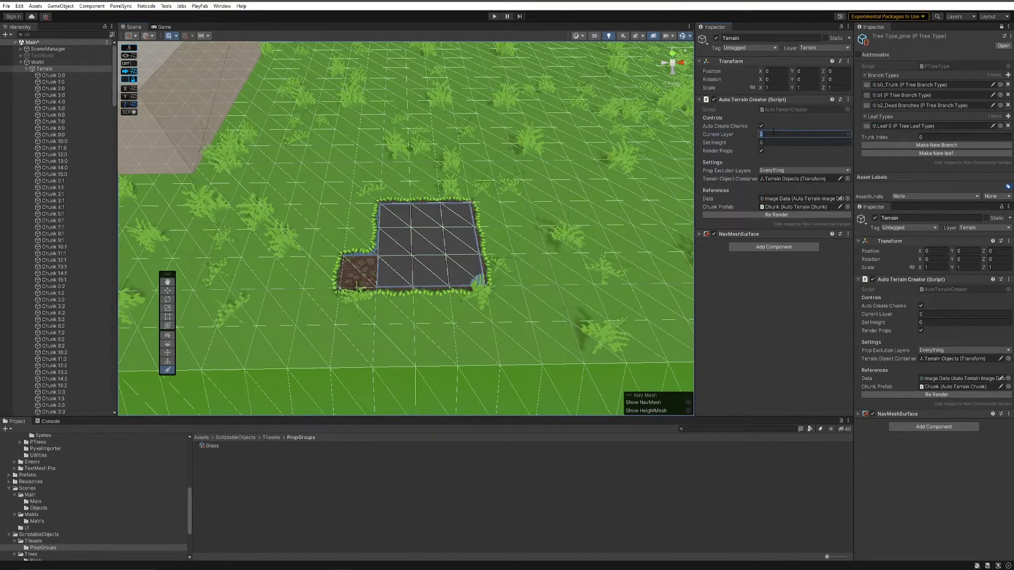
pyautogui.write('0')
pyautogui.moveTo(427, 192)
pyautogui.mouseDown()
pyautogui.moveTo(416, 160)
pyautogui.moveTo(363, 173)
pyautogui.moveTo(478, 191)
pyautogui.moveTo(487, 263)
pyautogui.moveTo(369, 312)
pyautogui.moveTo(335, 263)
pyautogui.moveTo(329, 293)
pyautogui.mouseUp()
pyautogui.scroll(4, 329, 292)
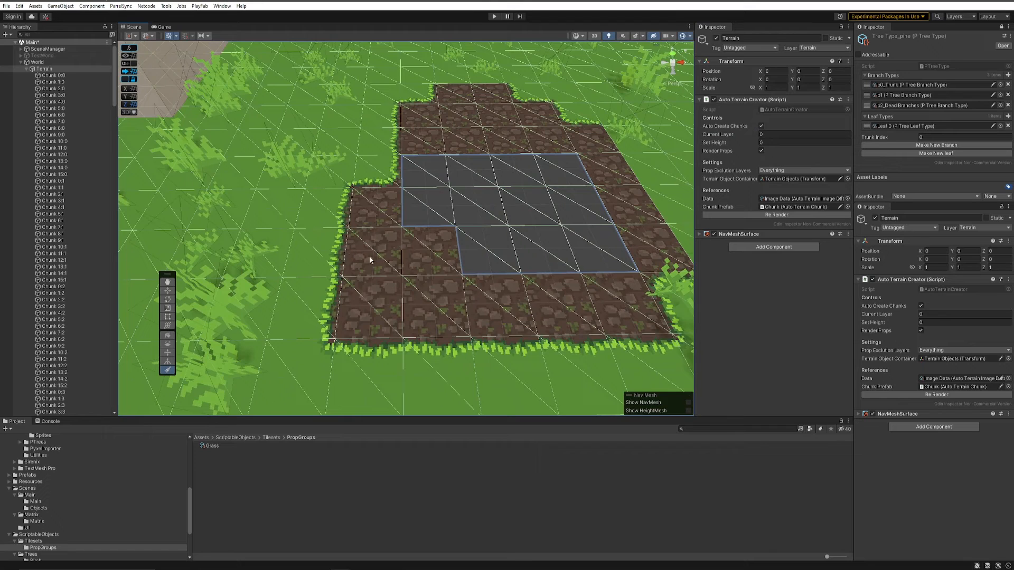
pyautogui.scroll(1, 400, 238)
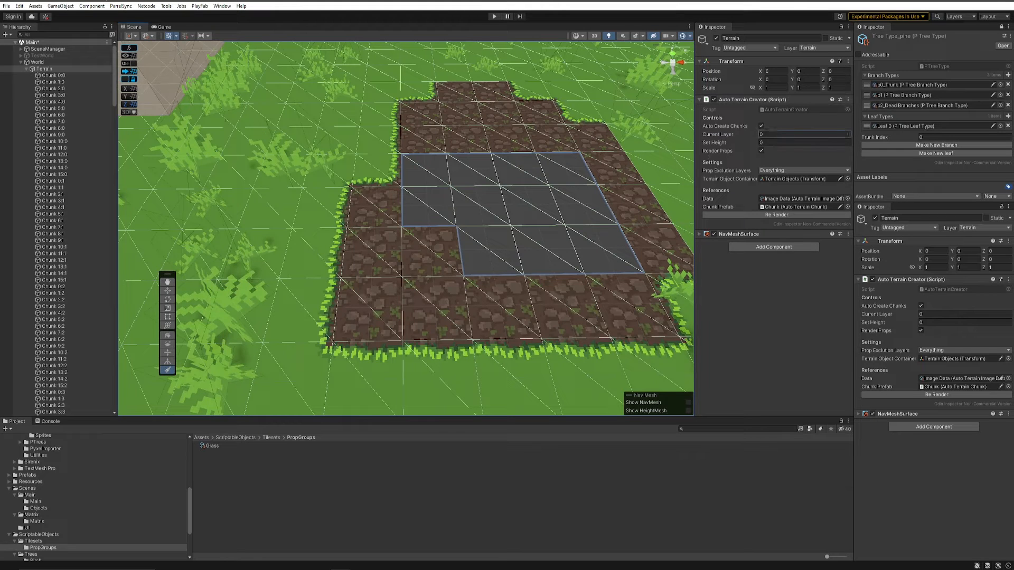
# Set the Current Layer to 1, paint light brown tiles over the dark grey area, and remove them again.
pyautogui.moveTo(849, 134); pyautogui.dragTo(852, 134)
pyautogui.moveTo(500, 210)
pyautogui.mouseDown()
pyautogui.moveTo(508, 212)
pyautogui.moveTo(491, 247)
pyautogui.moveTo(481, 210)
pyautogui.mouseUp()
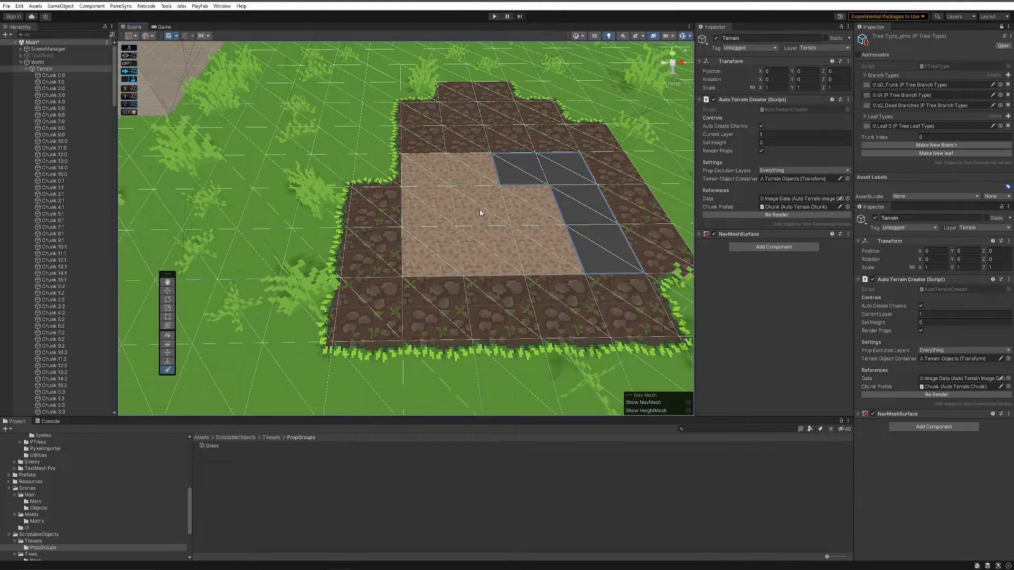
pyautogui.click(466, 149)
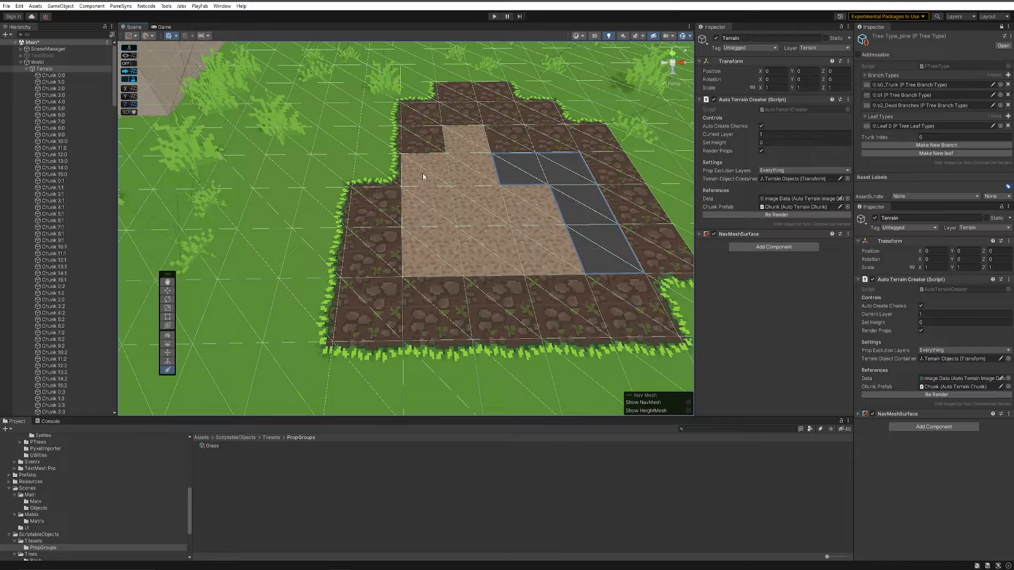
pyautogui.moveTo(403, 190)
pyautogui.mouseDown()
pyautogui.moveTo(386, 195)
pyautogui.moveTo(426, 211)
pyautogui.moveTo(437, 249)
pyautogui.moveTo(483, 190)
pyautogui.moveTo(471, 148)
pyautogui.mouseUp()
pyautogui.moveTo(424, 208)
pyautogui.mouseDown(button='middle')
pyautogui.moveTo(380, 199)
pyautogui.moveTo(373, 302)
pyautogui.moveTo(341, 290)
pyautogui.mouseUp(button='middle')
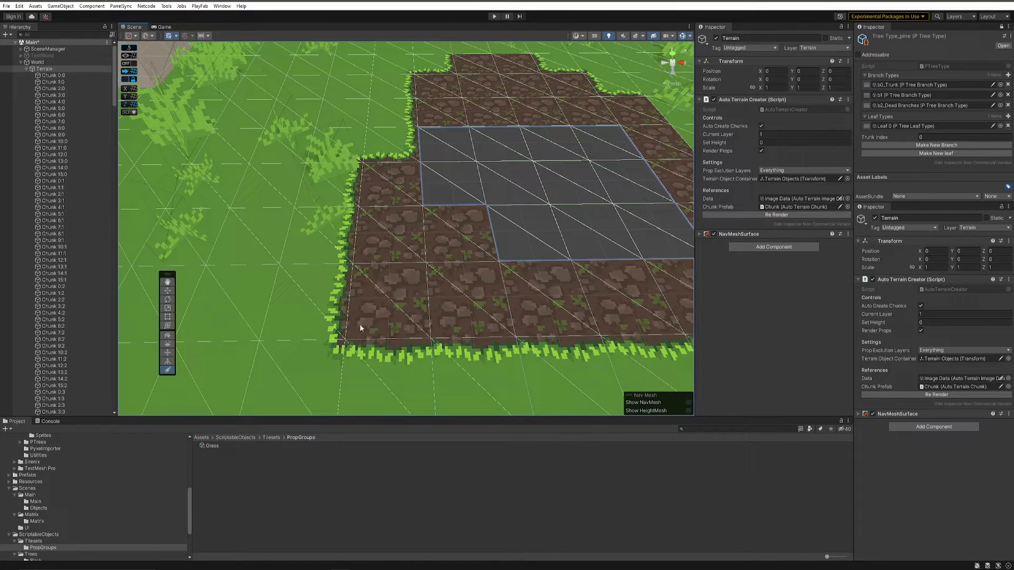
# Paint a single light brown tile in the near corner of the dirt patch and return to the Move tool.
pyautogui.scroll(1, 394, 352)
pyautogui.moveTo(394, 346); pyautogui.dragTo(407, 297, button='middle')
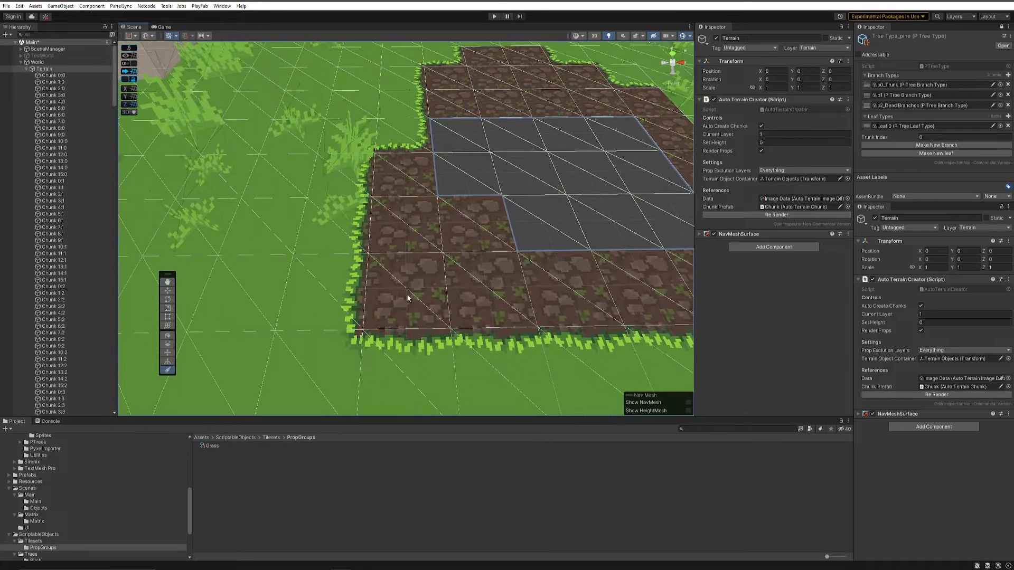
pyautogui.click(407, 295)
pyautogui.scroll(-4, 364, 237)
pyautogui.press('w')
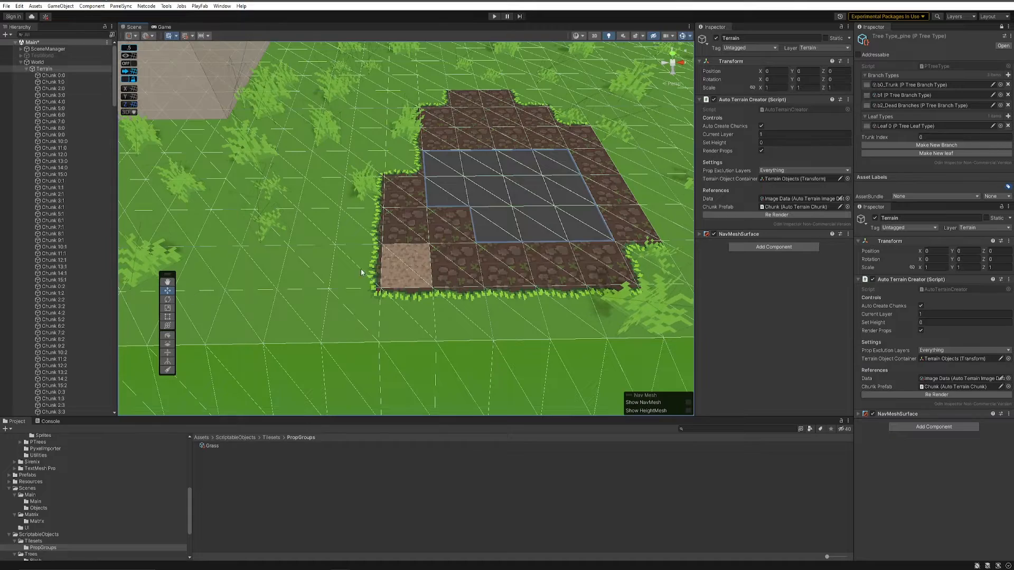
# Select Chunk 12:6 containing the painted patch and raise it to Y position 1.181 above the surrounding terrain.
pyautogui.click(425, 265)
pyautogui.hotkey('ctrl', 'z')
pyautogui.click(425, 265)
pyautogui.press('f')
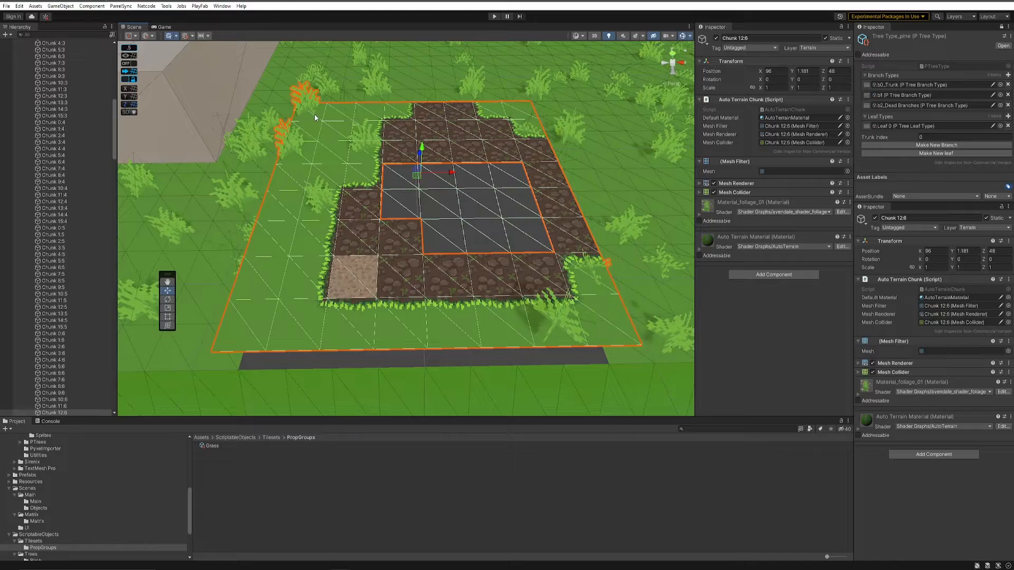
pyautogui.scroll(-5, 344, 136)
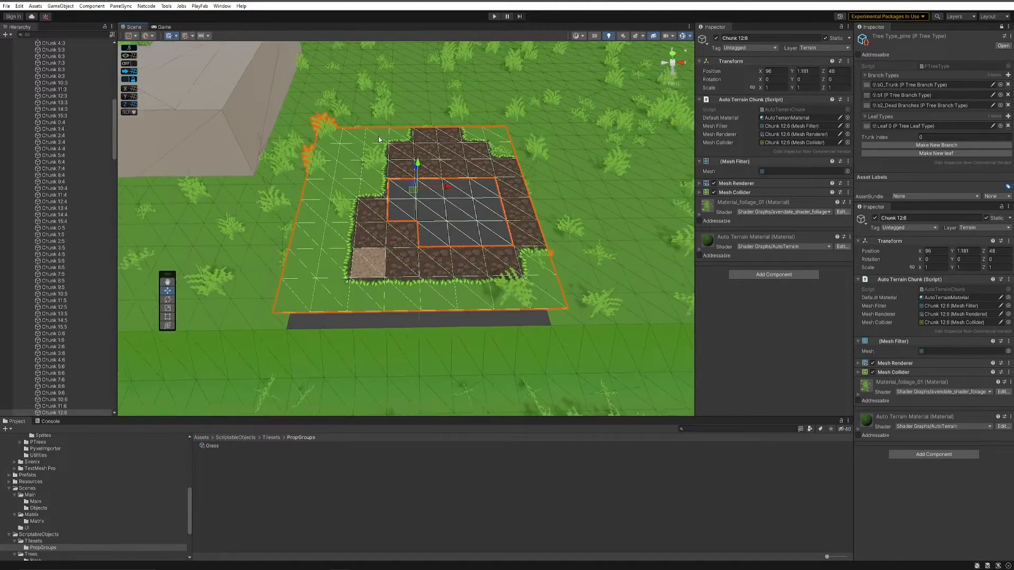
pyautogui.scroll(-6, 521, 160)
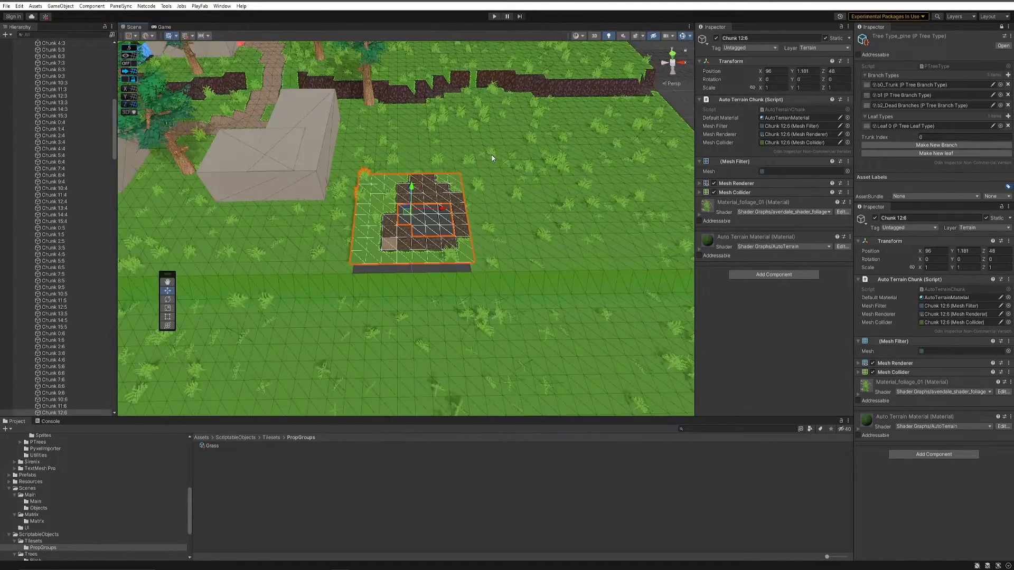
# Frame the raised Chunk 12:6 and examine its painted layers against the surrounding terrain.
pyautogui.scroll(-4, 474, 206)
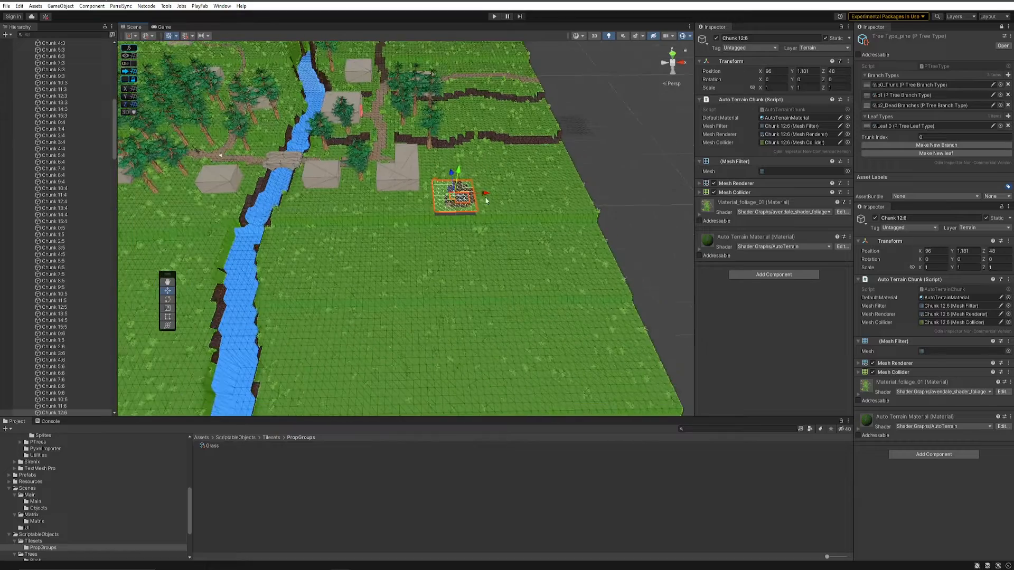
pyautogui.press('f')
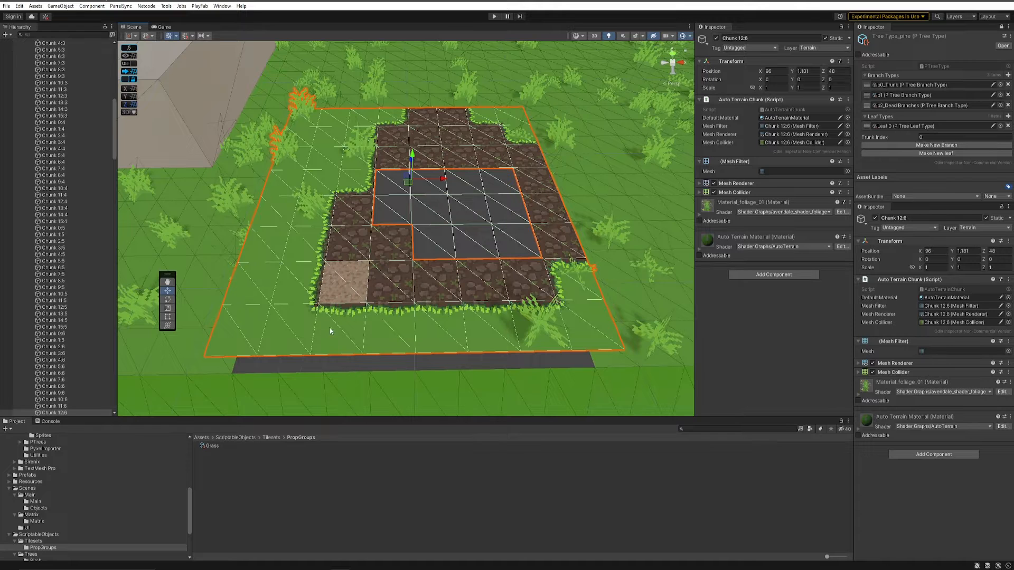
pyautogui.moveTo(340, 317); pyautogui.dragTo(394, 251, button='middle')
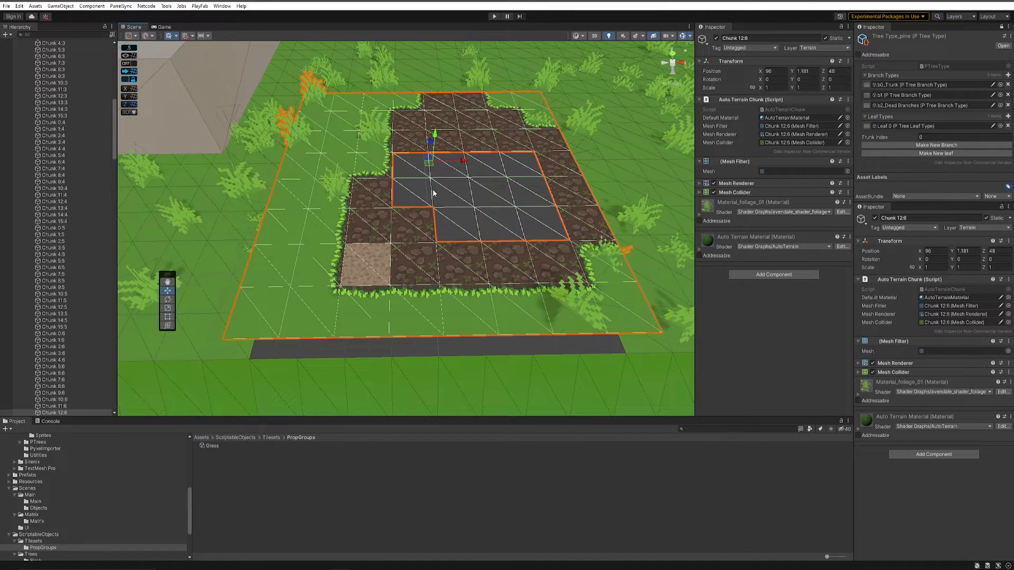
pyautogui.scroll(-5, 436, 199)
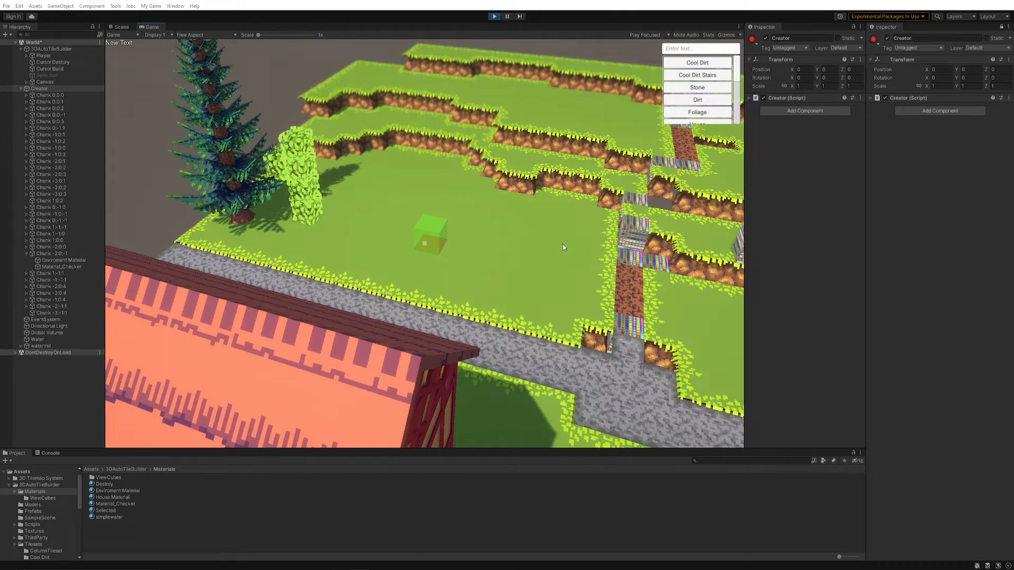
# In the running block-builder scene, examine the grass terraces, river, watermill and stone bridge leading to the village houses.
pyautogui.click(526, 224)
pyautogui.press('w')
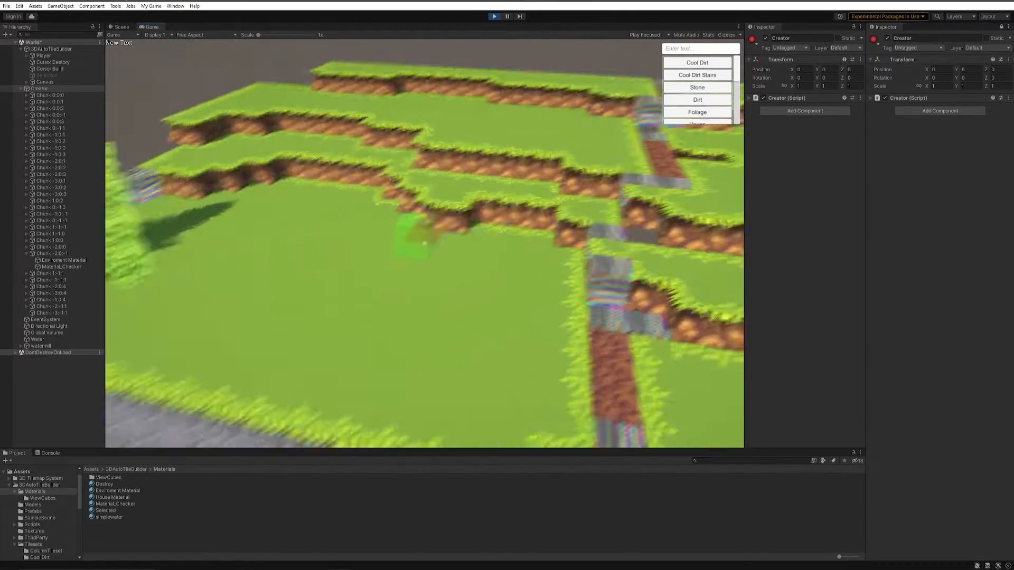
pyautogui.press('d')
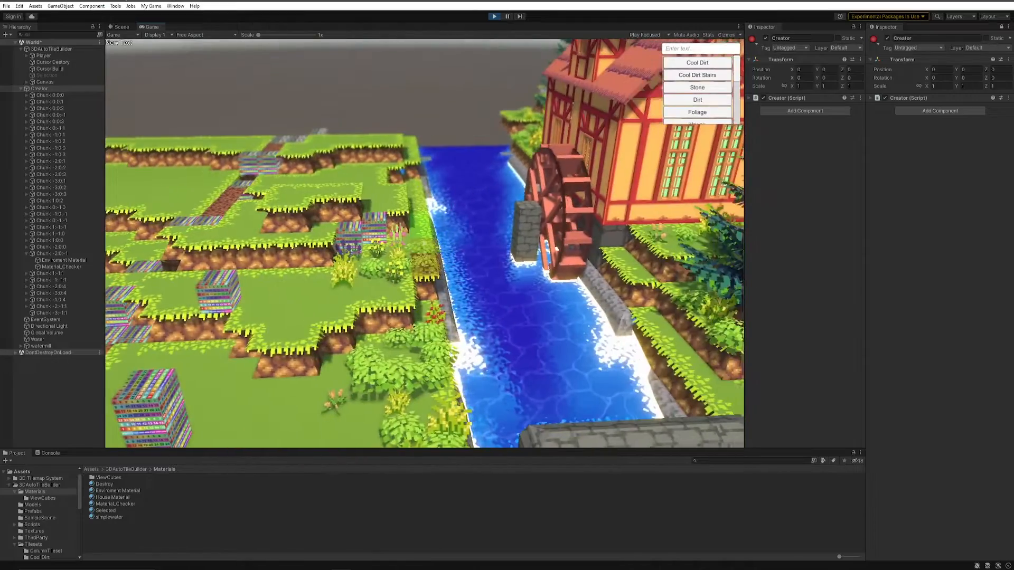
pyautogui.press('d')
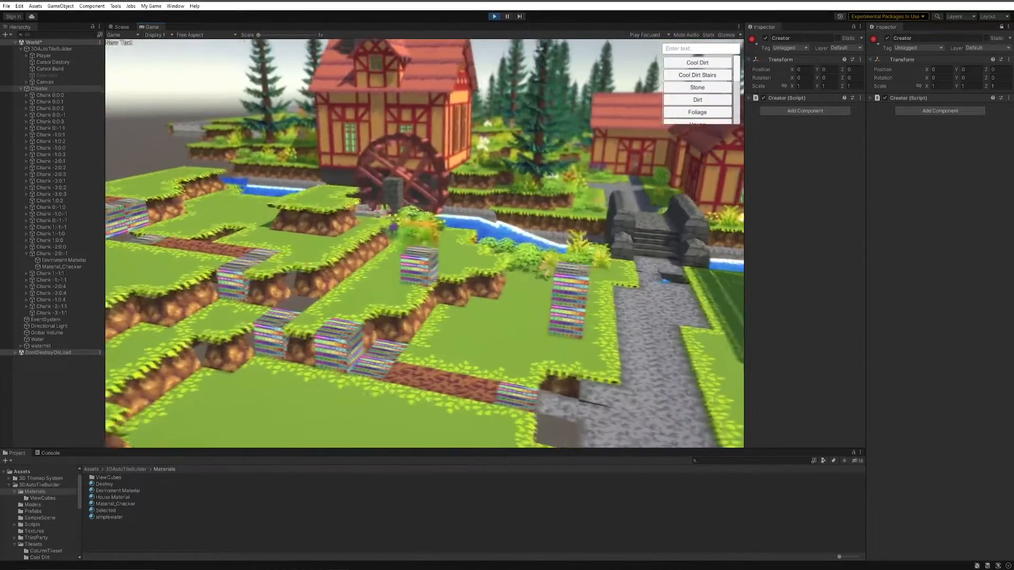
pyautogui.press('d')
pyautogui.press('w')
pyautogui.press('w')
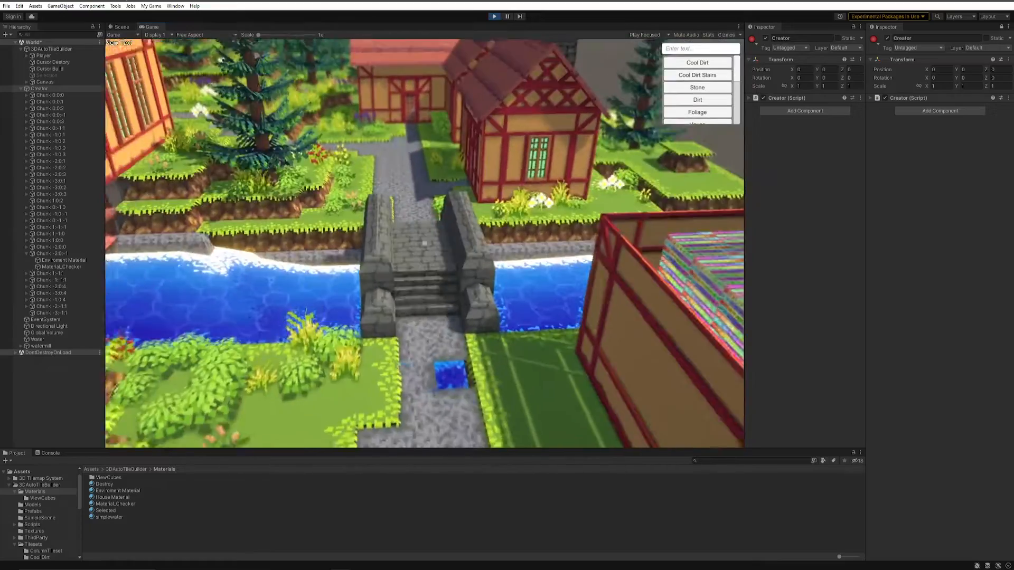
pyautogui.press('w')
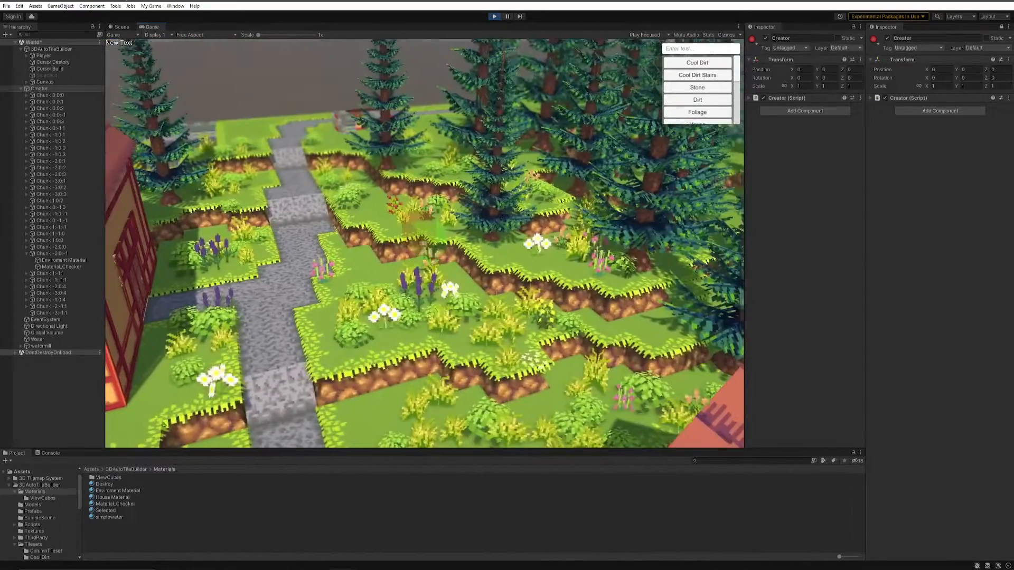
# Examine the stepped stone path, flowered grass terraces and timber-framed house beyond the bridge.
pyautogui.press('s')
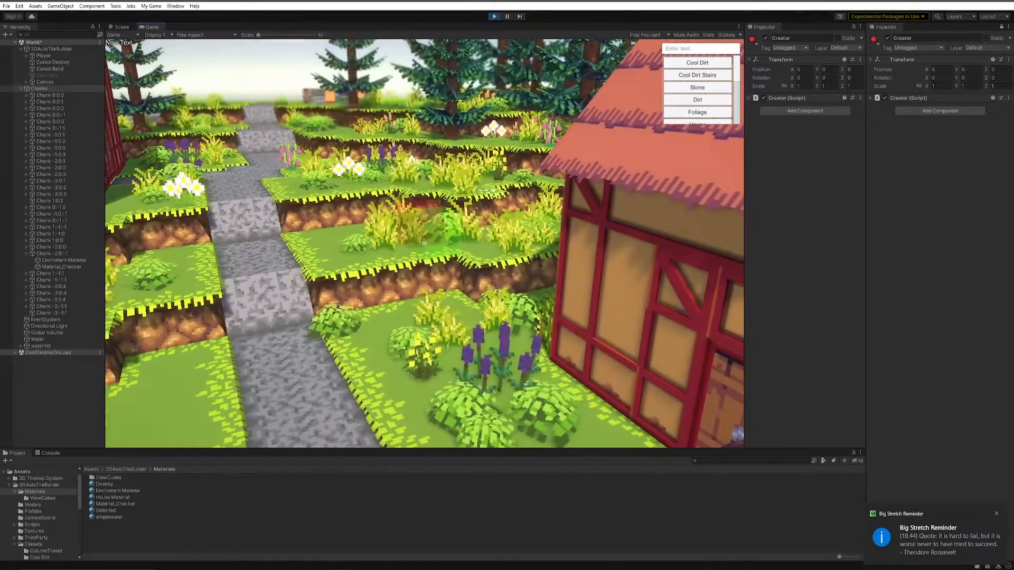
pyautogui.press('w')
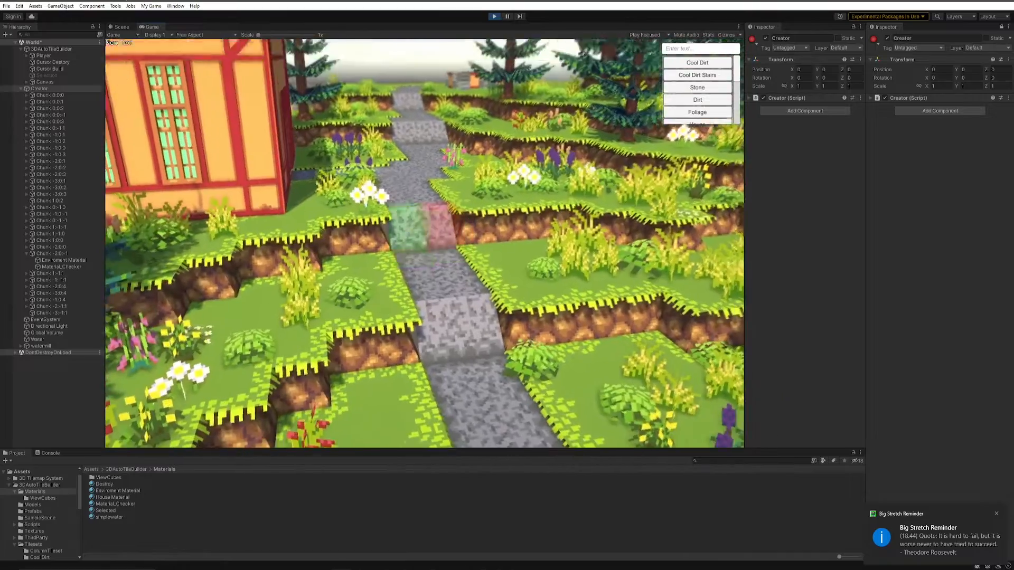
pyautogui.press('s')
pyautogui.press('w')
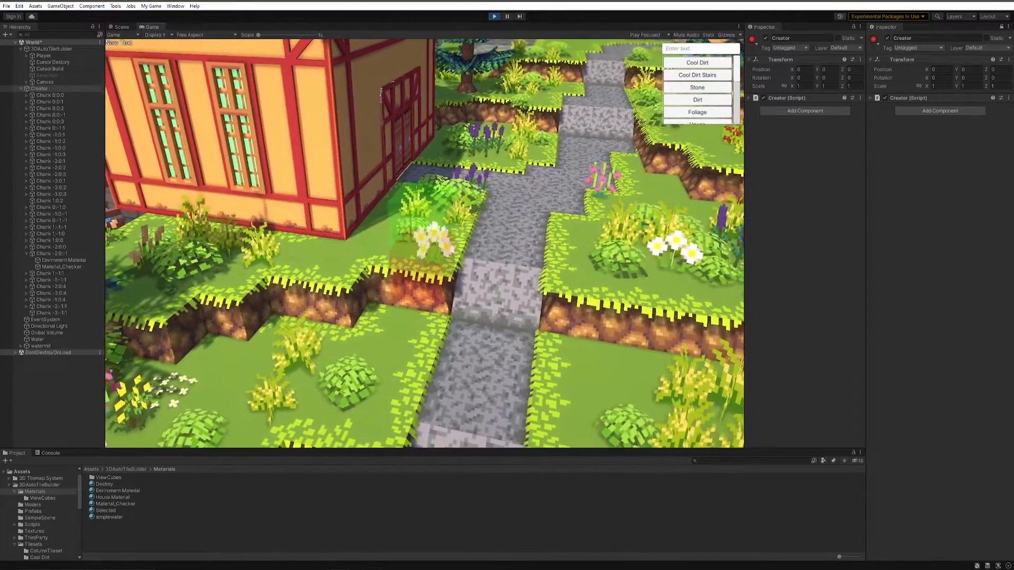
pyautogui.press('a')
pyautogui.press('s')
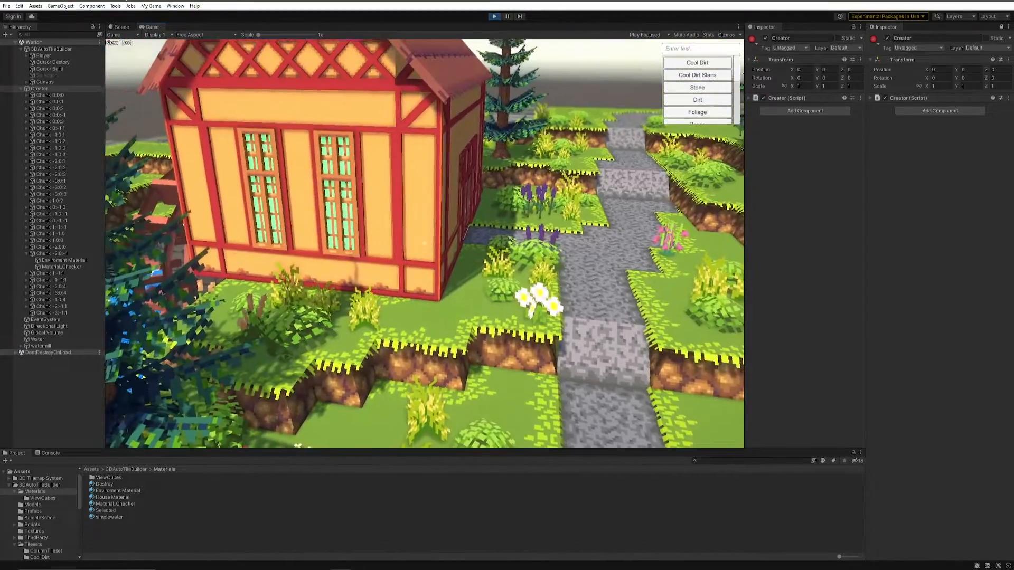
# Return across the bridge and place one dark stone brick block on the open grass field.
pyautogui.press('w')
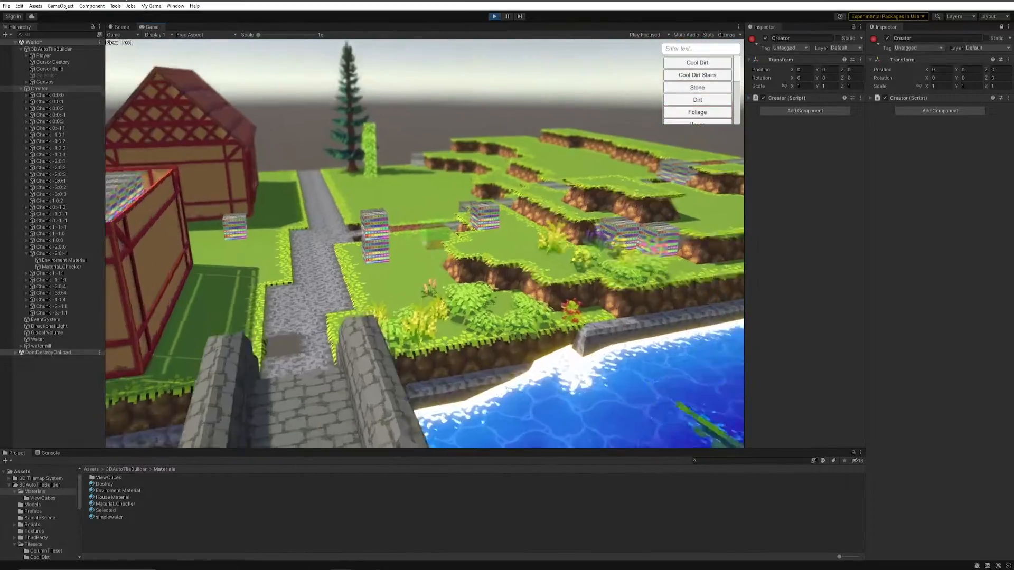
pyautogui.press('w')
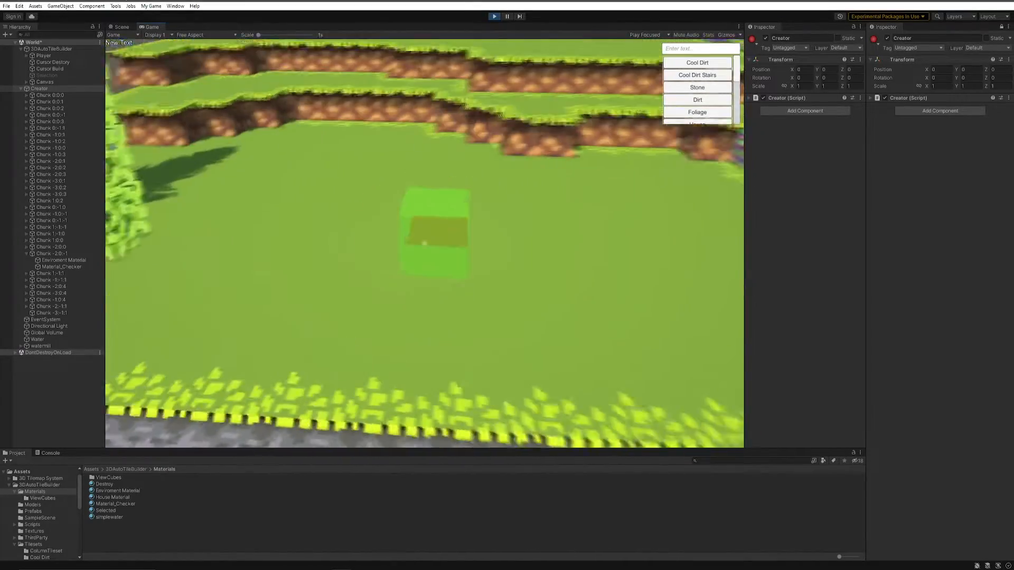
pyautogui.press('Escape')
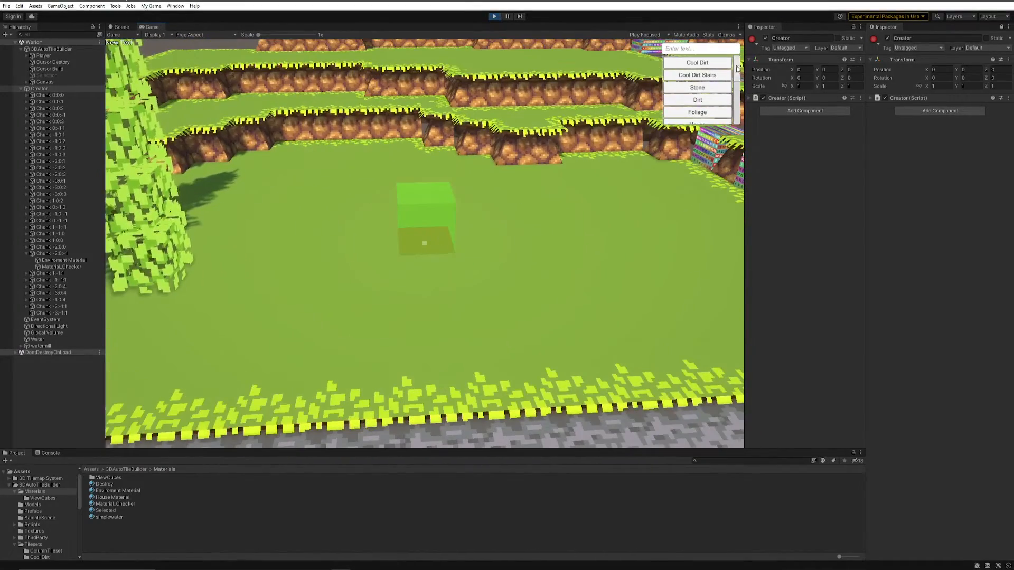
pyautogui.moveTo(737, 69); pyautogui.dragTo(738, 78)
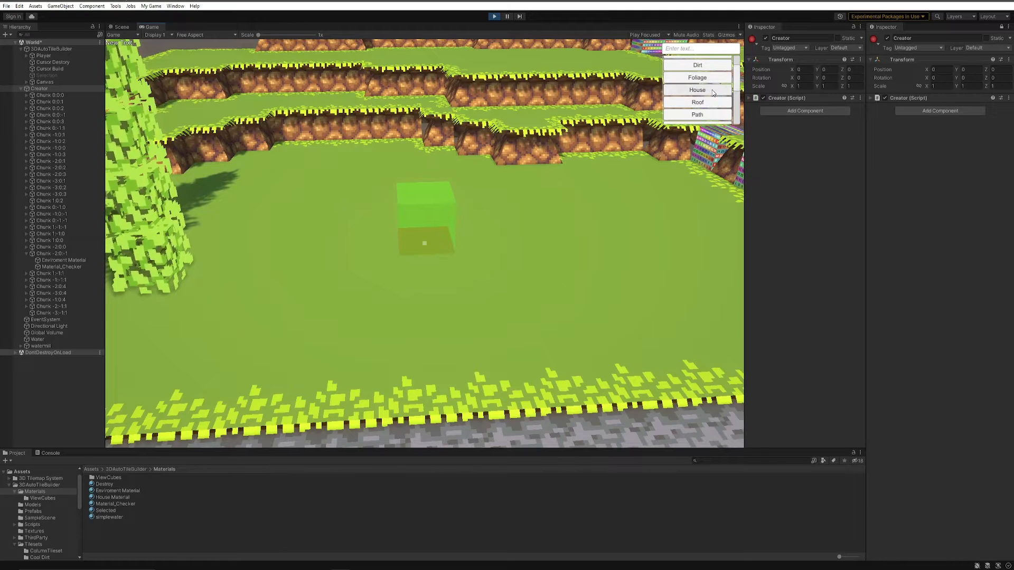
pyautogui.click(433, 198)
pyautogui.press('w')
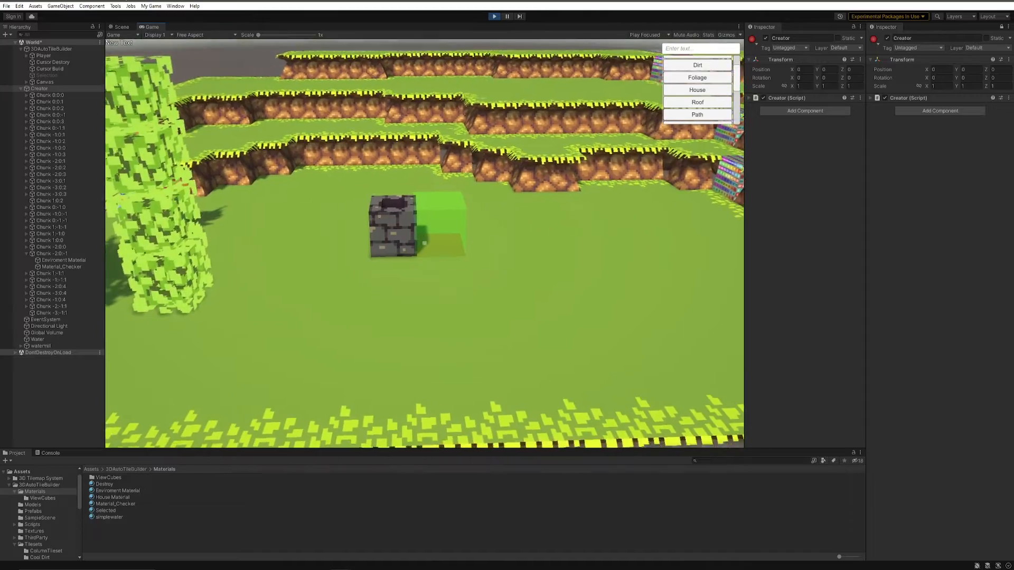
# Inspect the placed stone brick block up close and from a distance.
pyautogui.press('a')
pyautogui.press('w')
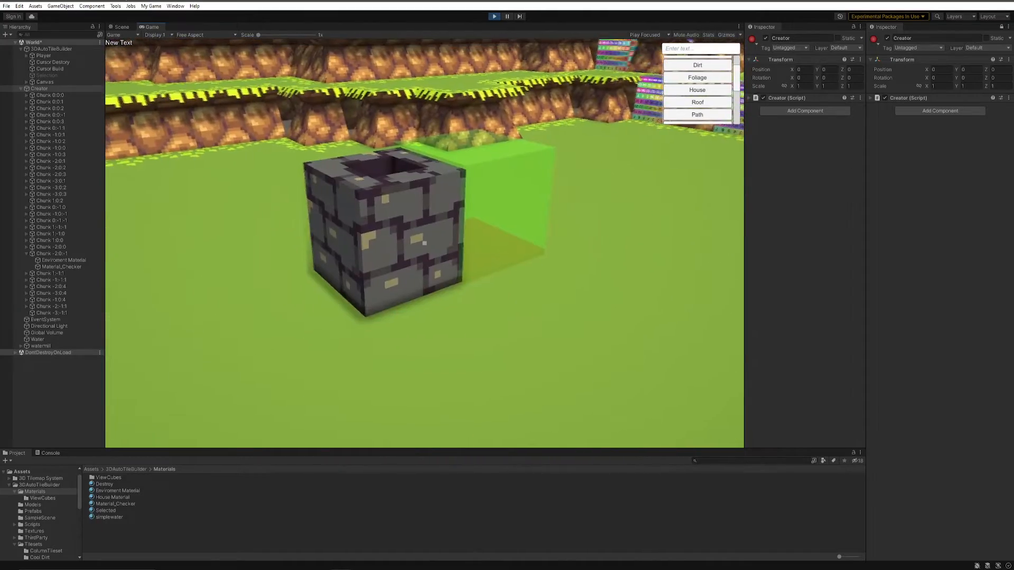
pyautogui.press('s')
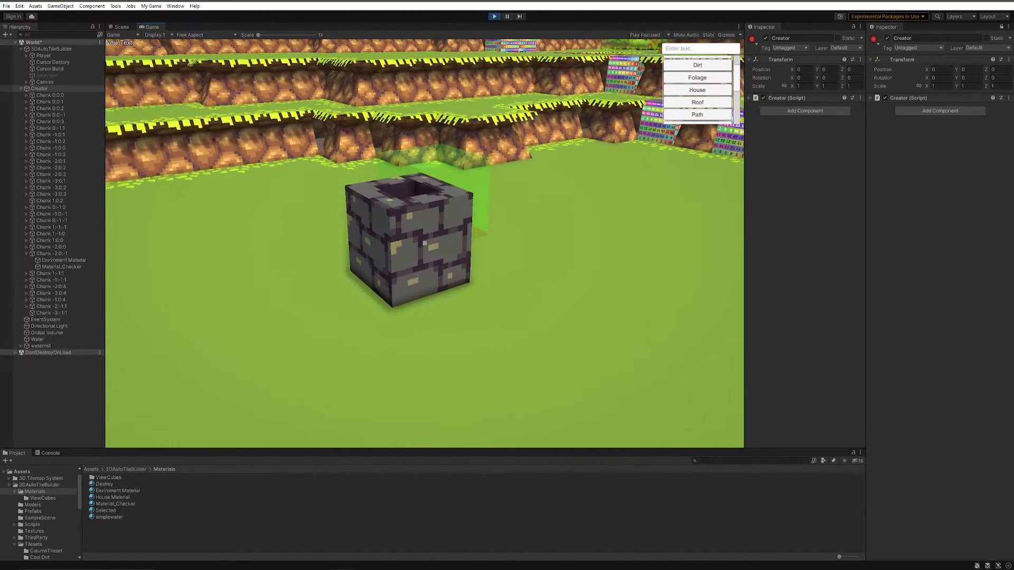
pyautogui.press('d')
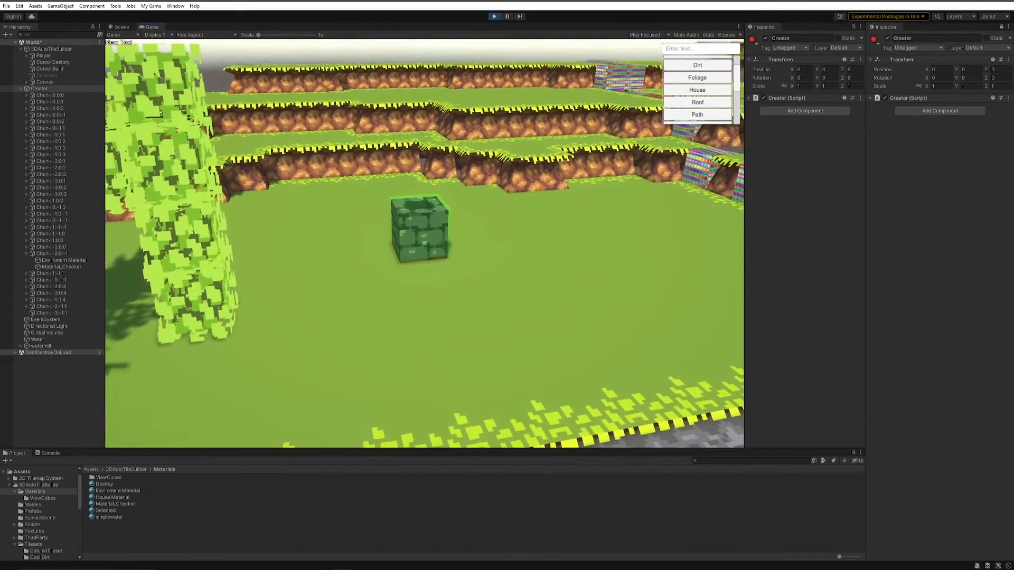
pyautogui.press('d')
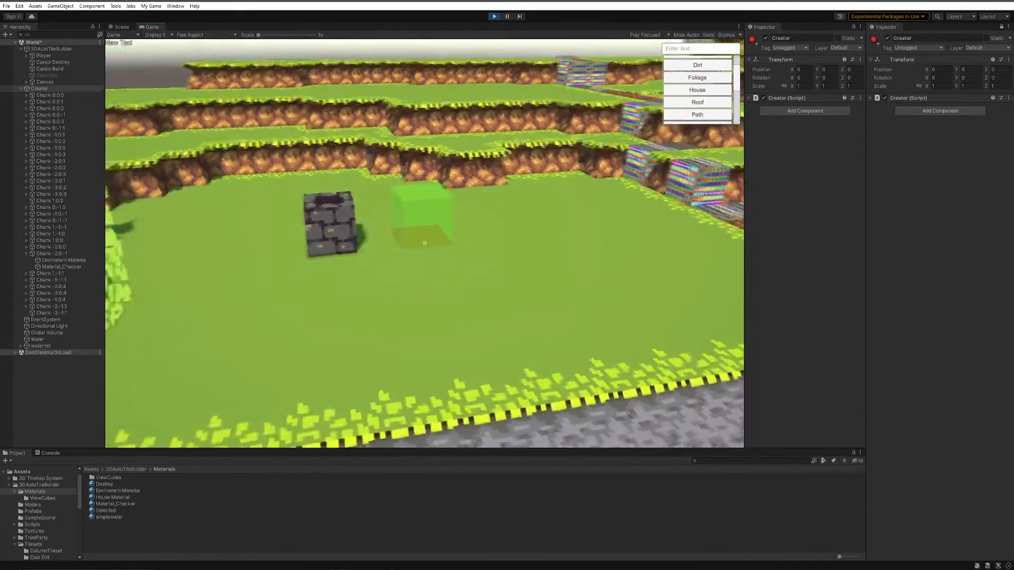
pyautogui.press('s')
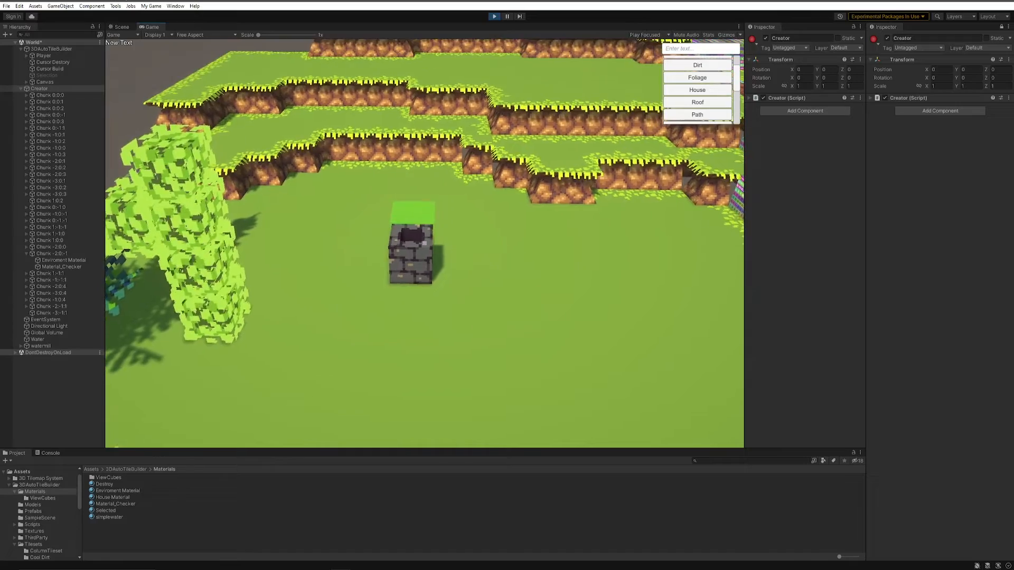
# Replace the stone brick block with a two-by-two group of House blocks on the grass.
pyautogui.press('w')
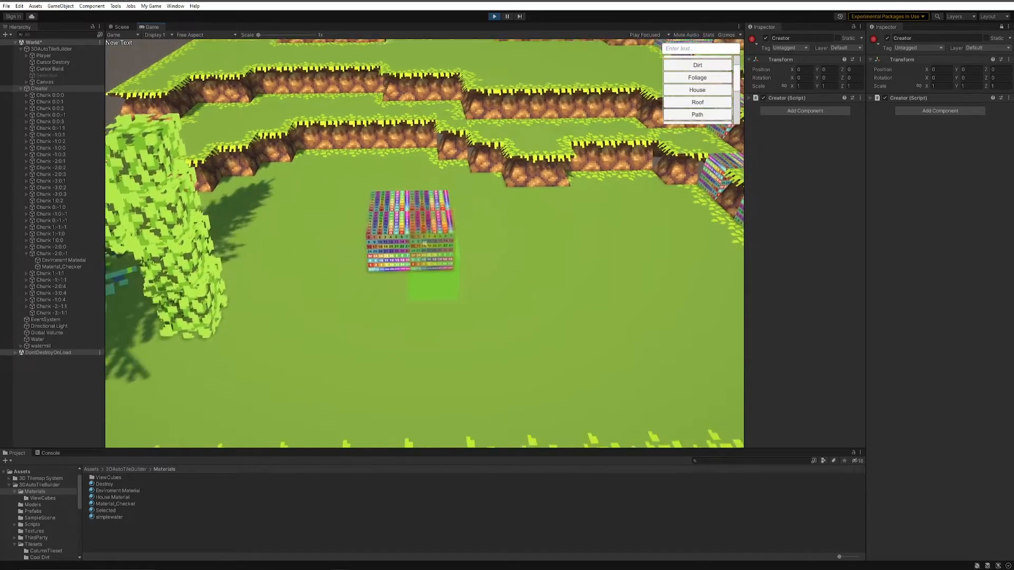
pyautogui.press('w')
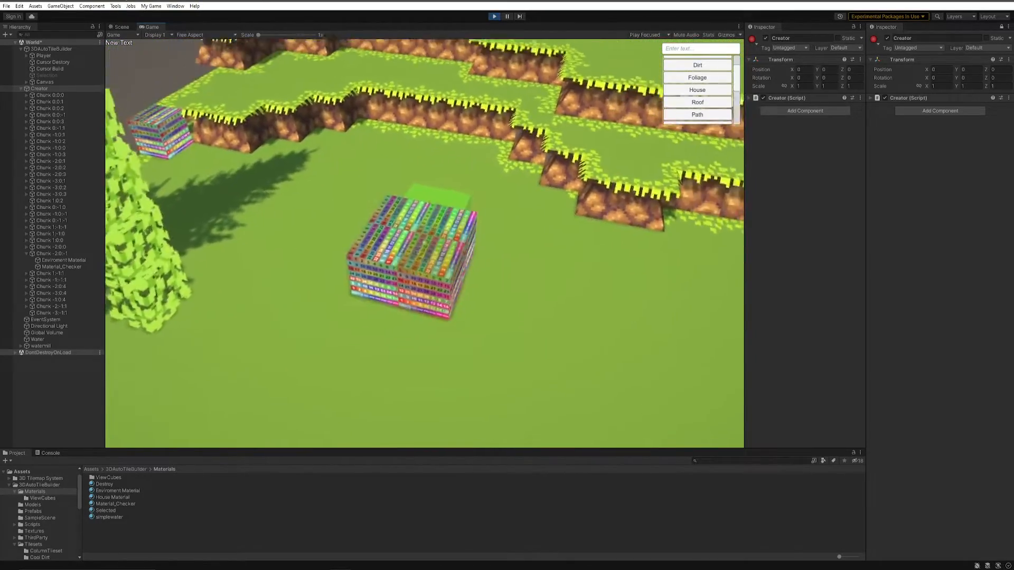
pyautogui.press('s')
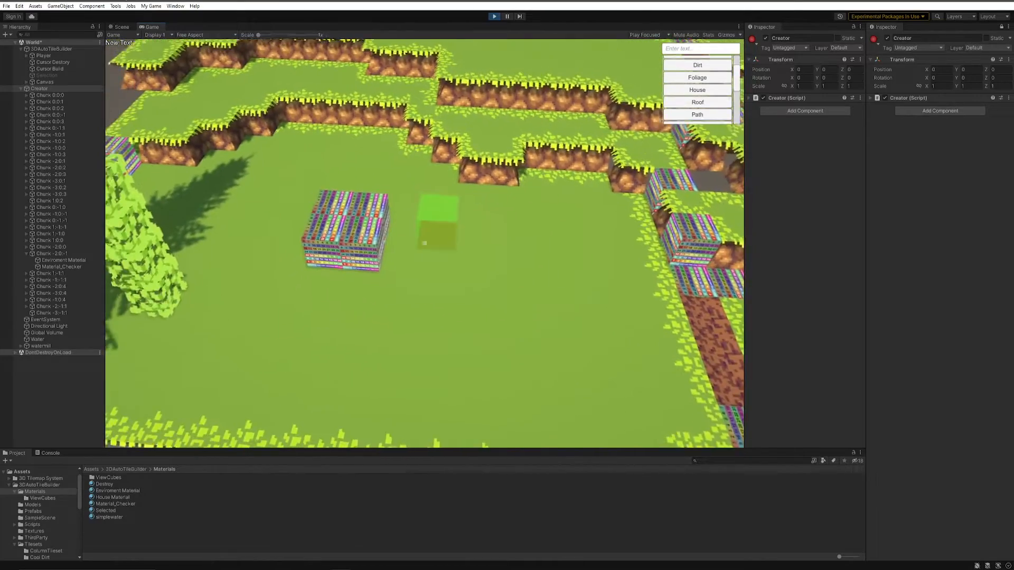
# Add more House blocks beside the two-by-two group to form a larger rectangular ground-level footprint.
pyautogui.click(425, 243)
pyautogui.click(425, 244)
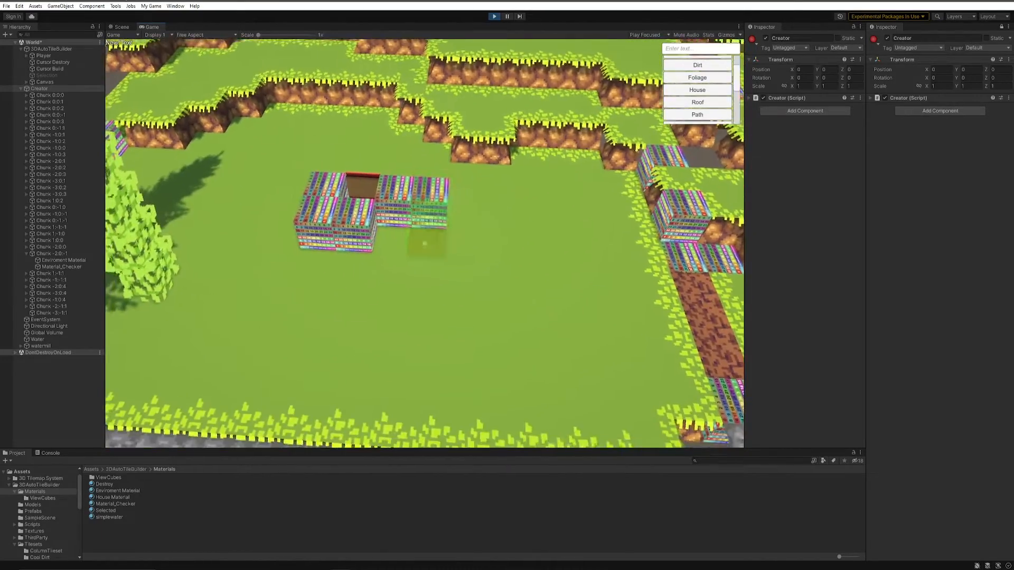
pyautogui.click(424, 244)
pyautogui.click(425, 243)
pyautogui.click(424, 243)
pyautogui.click(425, 243)
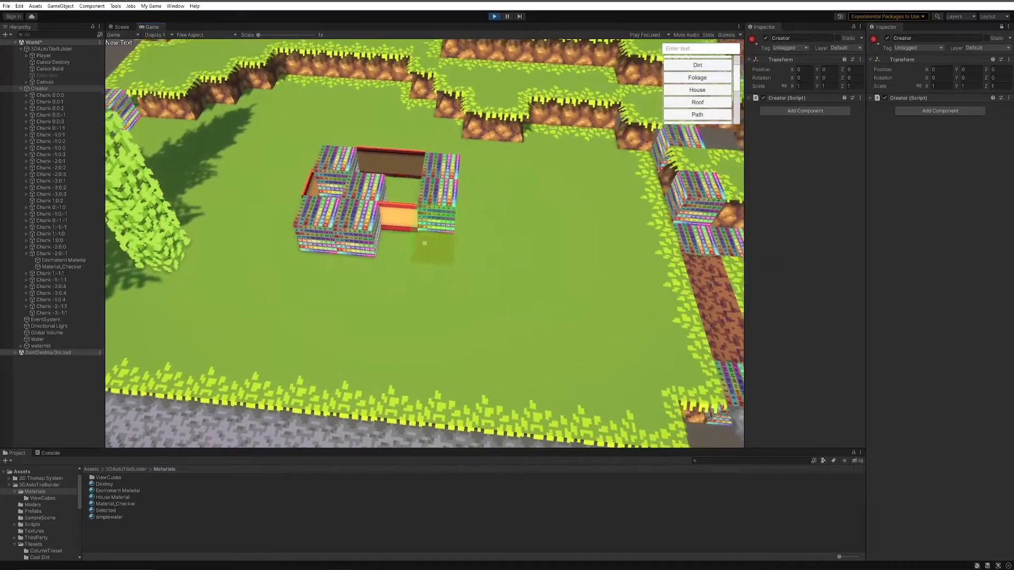
pyautogui.click(425, 244)
pyautogui.click(425, 244)
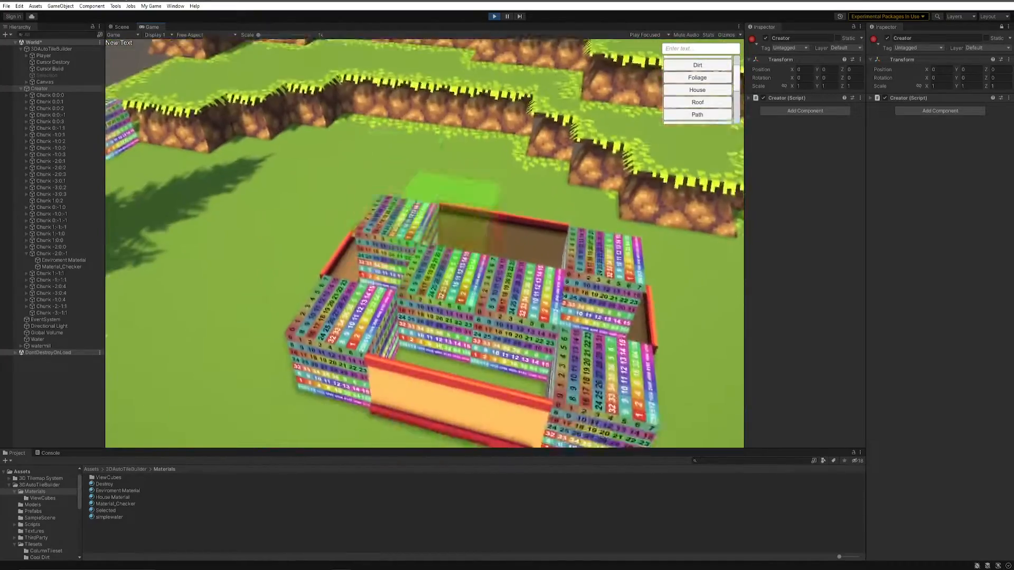
# Stack a second level of House blocks around the rectangular footprint to raise the outer walls on all sides.
pyautogui.click(424, 243)
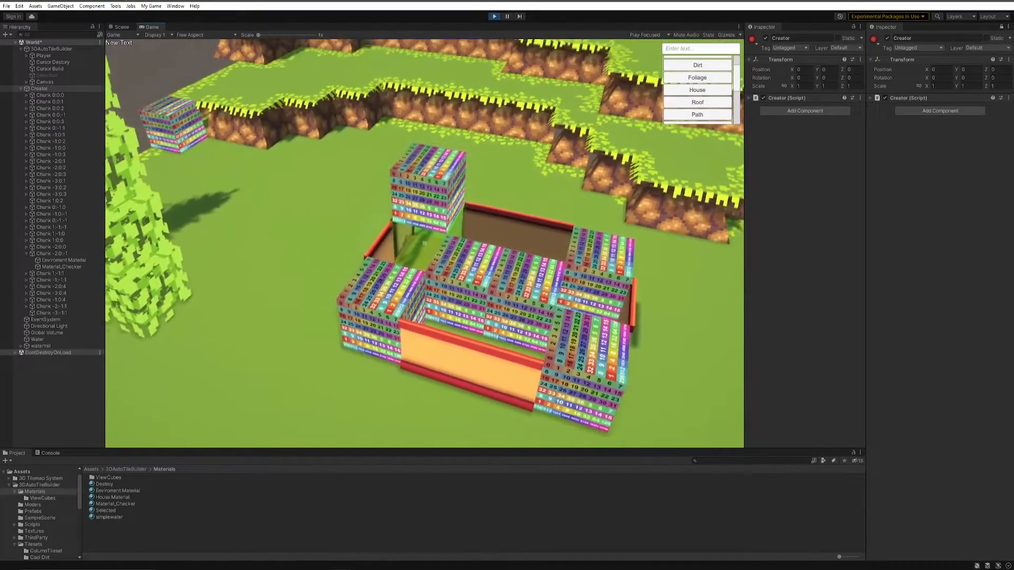
pyautogui.click(424, 244)
pyautogui.click(425, 244)
pyautogui.click(425, 243)
pyautogui.click(424, 244)
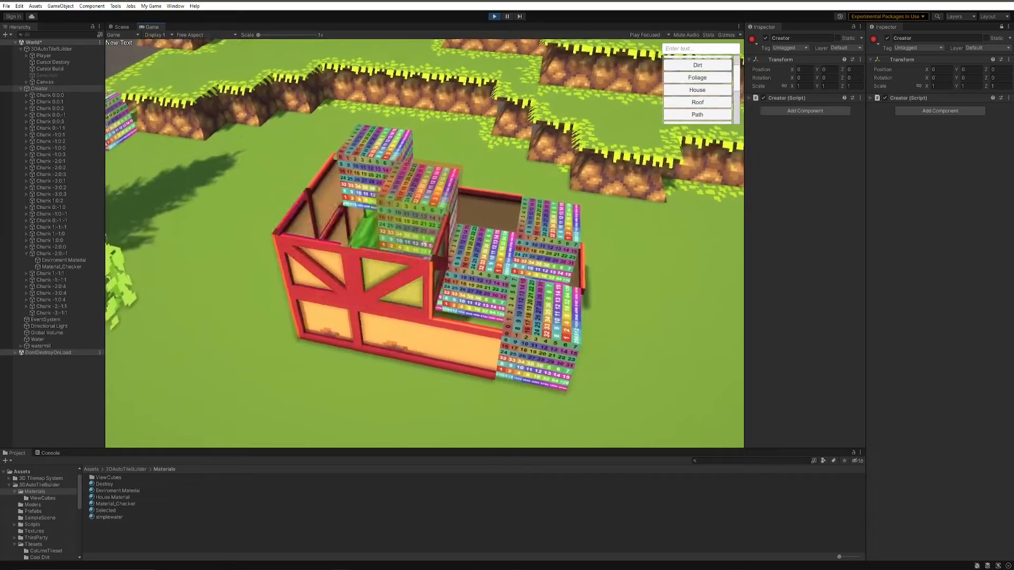
pyautogui.click(425, 243)
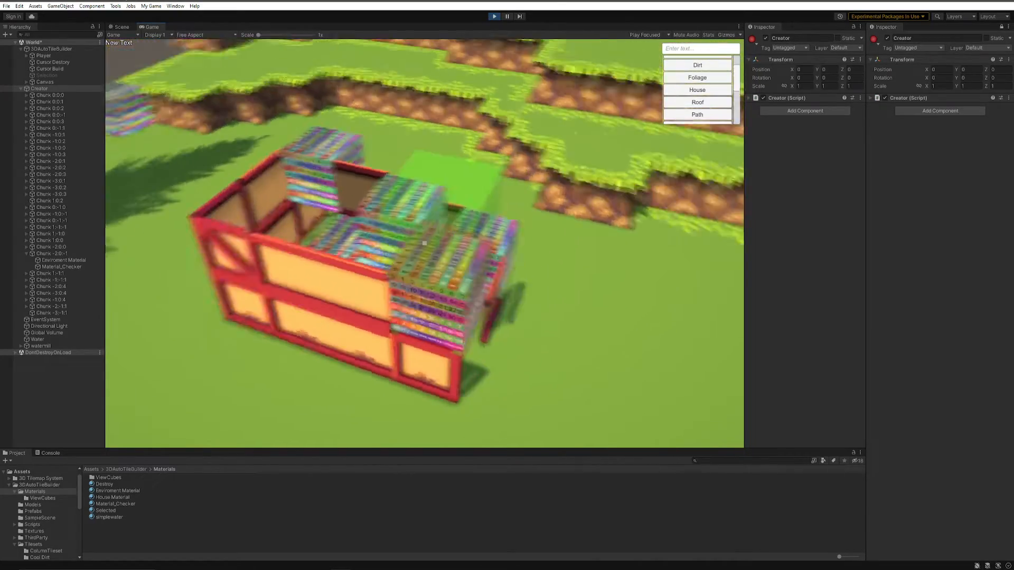
pyautogui.press('d')
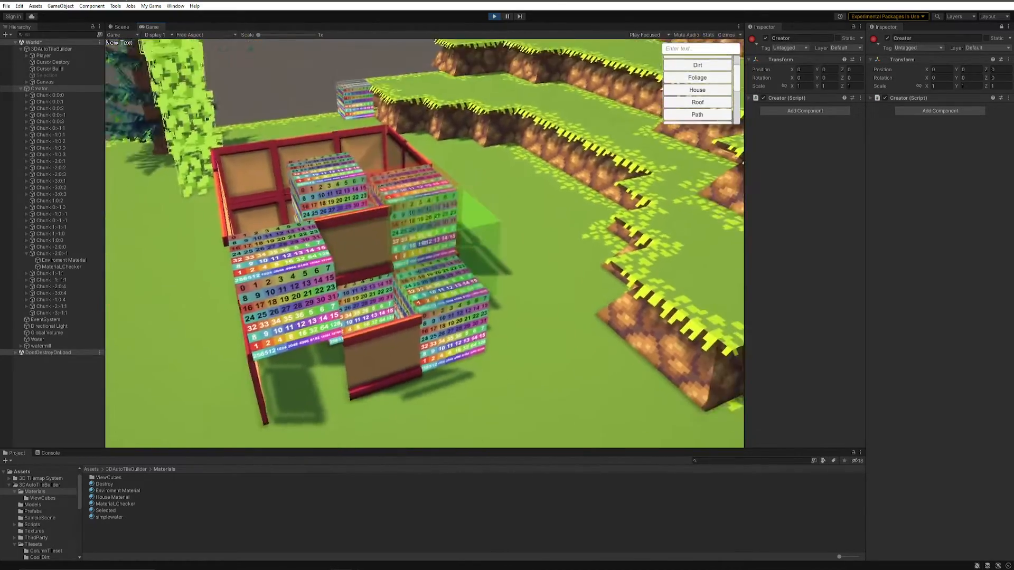
pyautogui.click(424, 243)
pyautogui.press('a')
pyautogui.click(424, 243)
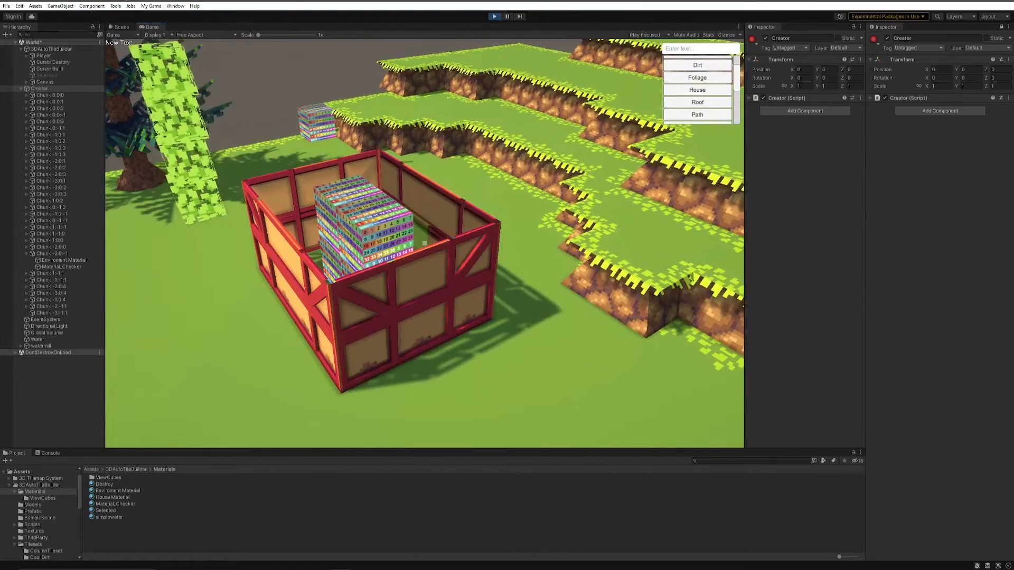
pyautogui.press('a')
pyautogui.press('d')
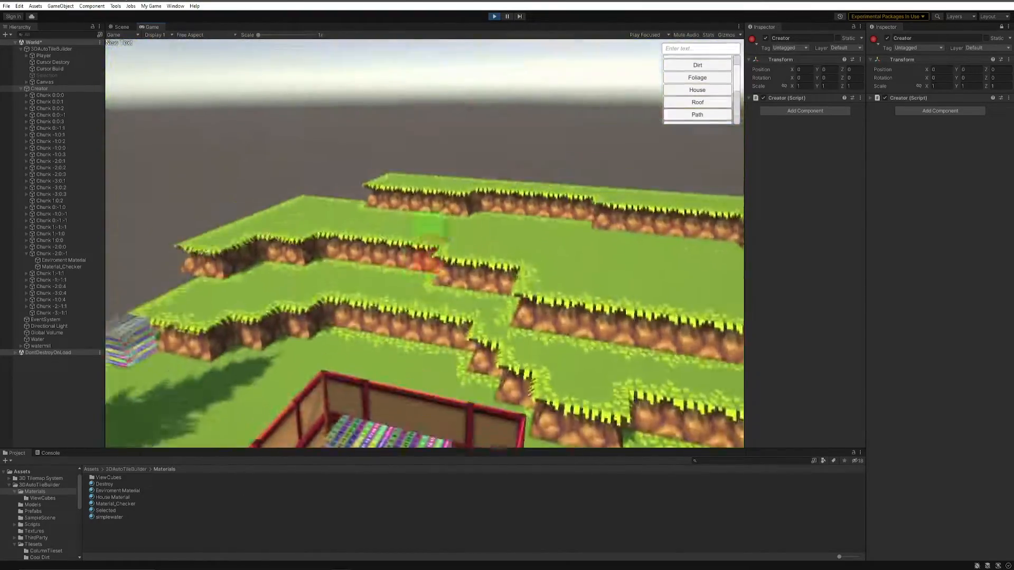
# Fly around the two-level House block walls and inspect them from above, from the ground and from the adjoining grass.
pyautogui.press('w')
pyautogui.press('w')
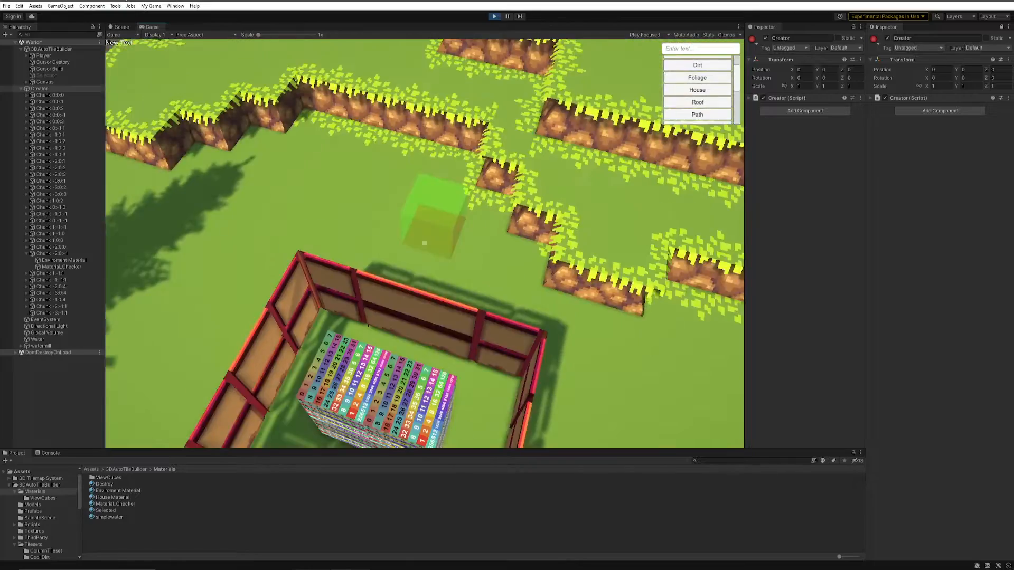
pyautogui.press('w')
pyautogui.press('s')
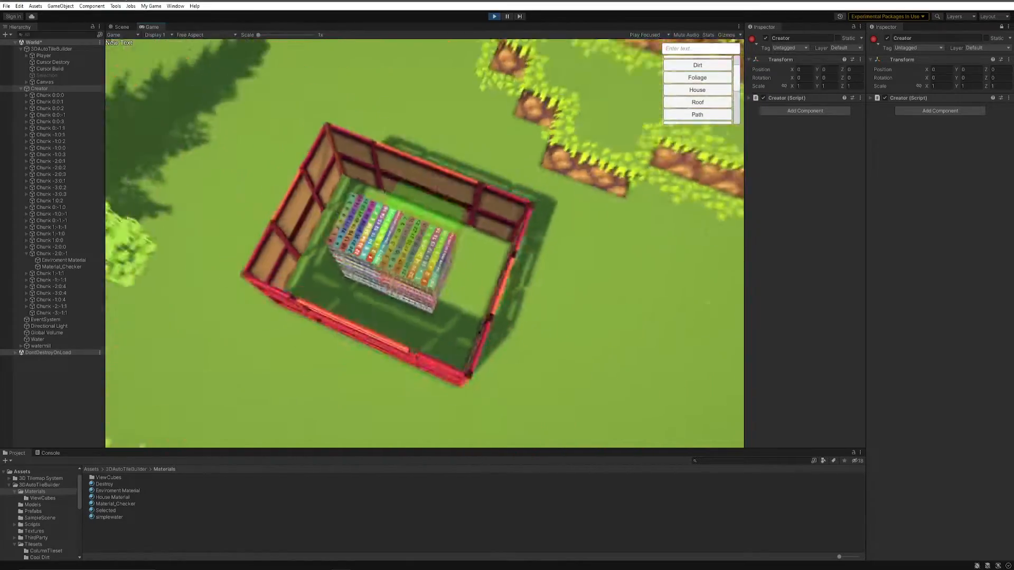
pyautogui.press('w')
pyautogui.press('w')
pyautogui.press('s')
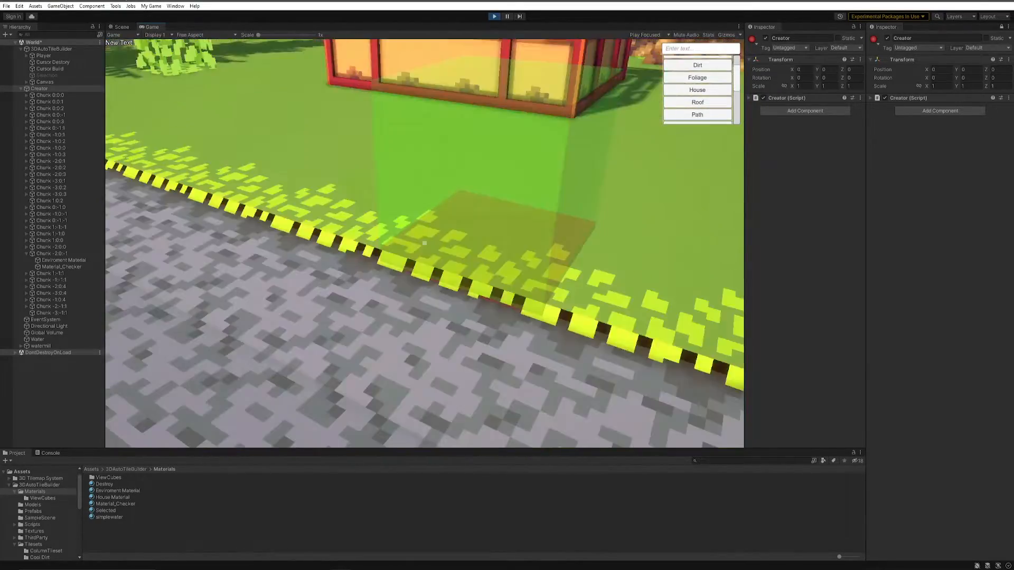
pyautogui.press('w')
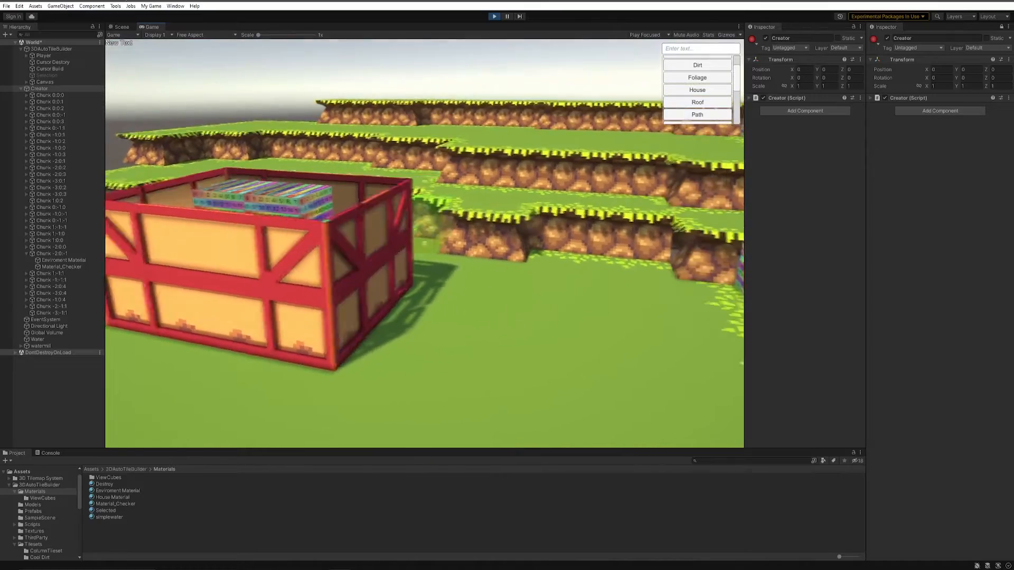
pyautogui.press('d')
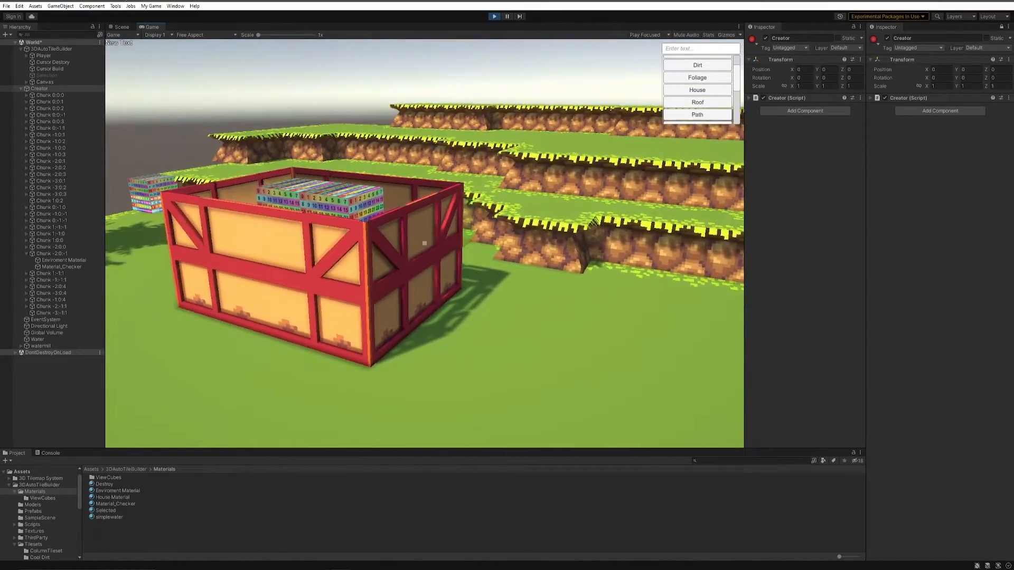
pyautogui.press('a')
pyautogui.press('s')
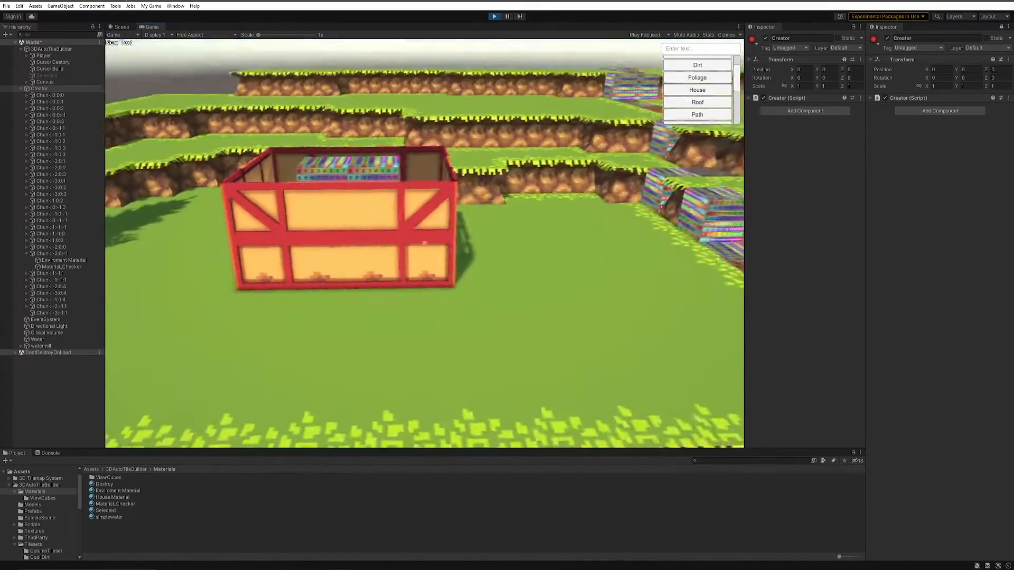
pyautogui.press('d')
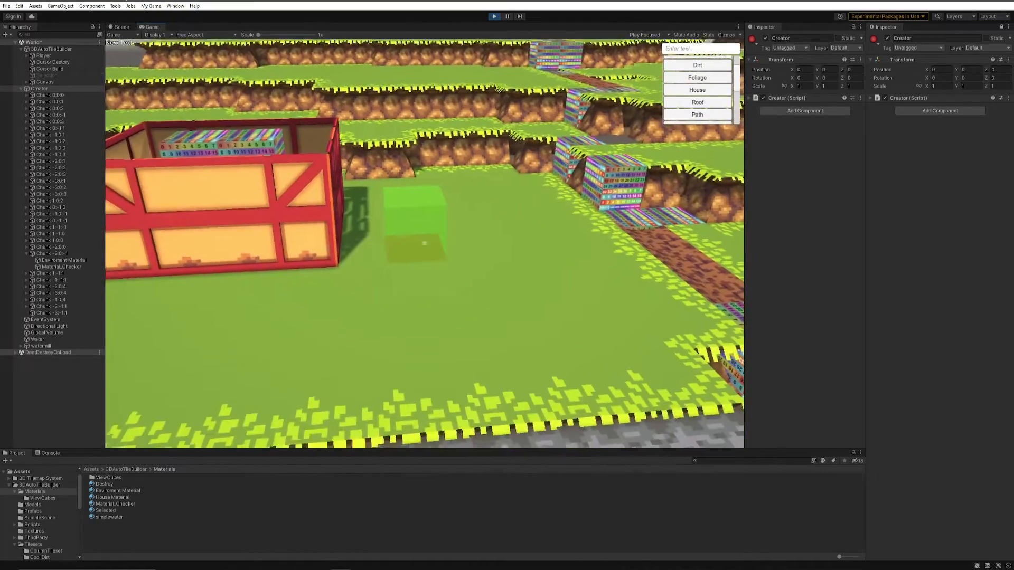
# Place a dense patch of Foliage blocks with bushes, grass and flowers on the grass beside the new house walls.
pyautogui.click(424, 243)
pyautogui.click(424, 243)
pyautogui.click(424, 243)
pyautogui.click(424, 243)
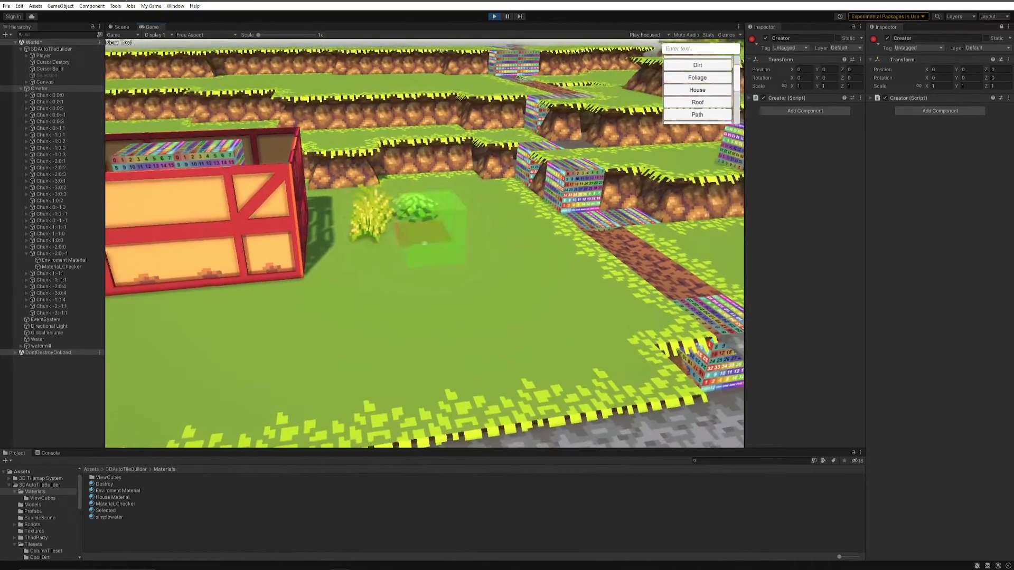
pyautogui.click(424, 243)
pyautogui.click(424, 243)
pyautogui.click(424, 243)
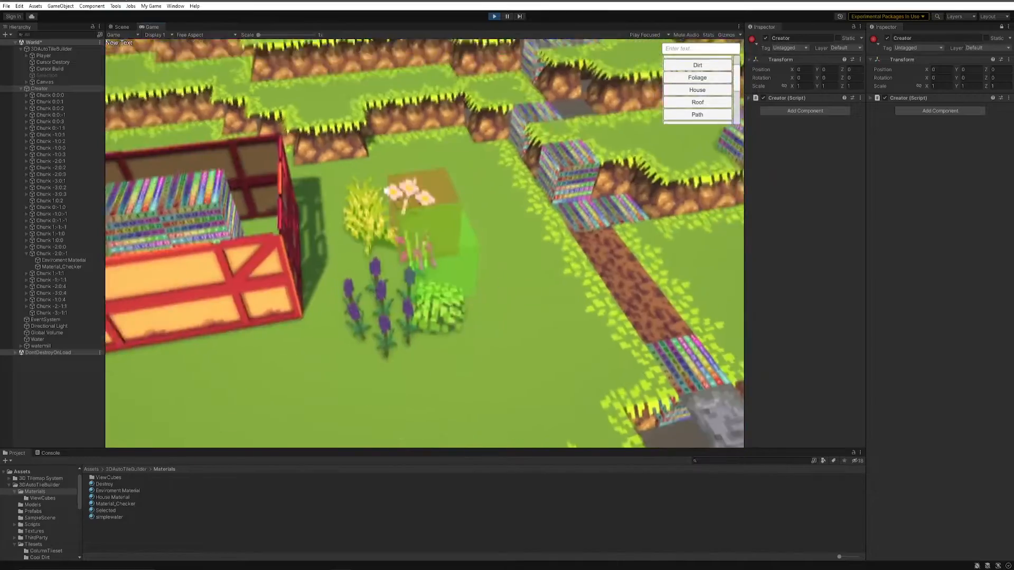
pyautogui.click(424, 243)
pyautogui.click(424, 243)
pyautogui.click(424, 243)
pyautogui.click(424, 243)
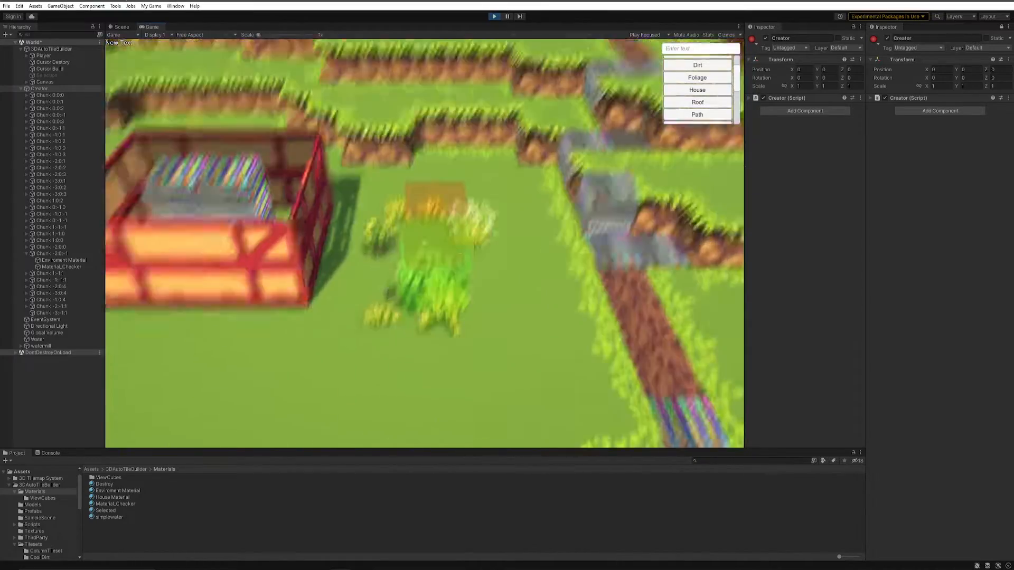
pyautogui.click(424, 243)
pyautogui.click(424, 243)
pyautogui.click(424, 243)
pyautogui.click(424, 243)
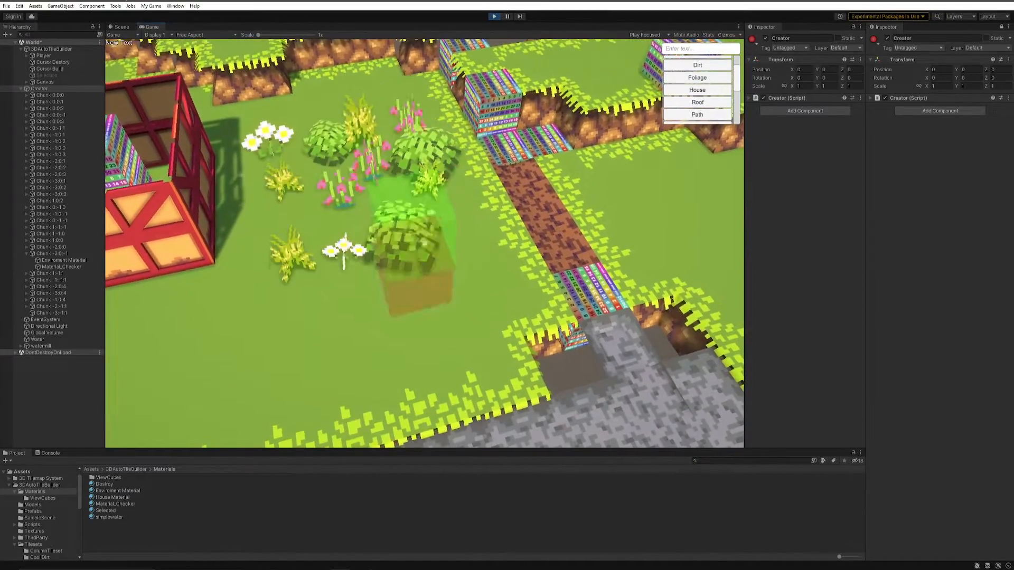
pyautogui.click(424, 243)
pyautogui.click(424, 243)
pyautogui.click(424, 243)
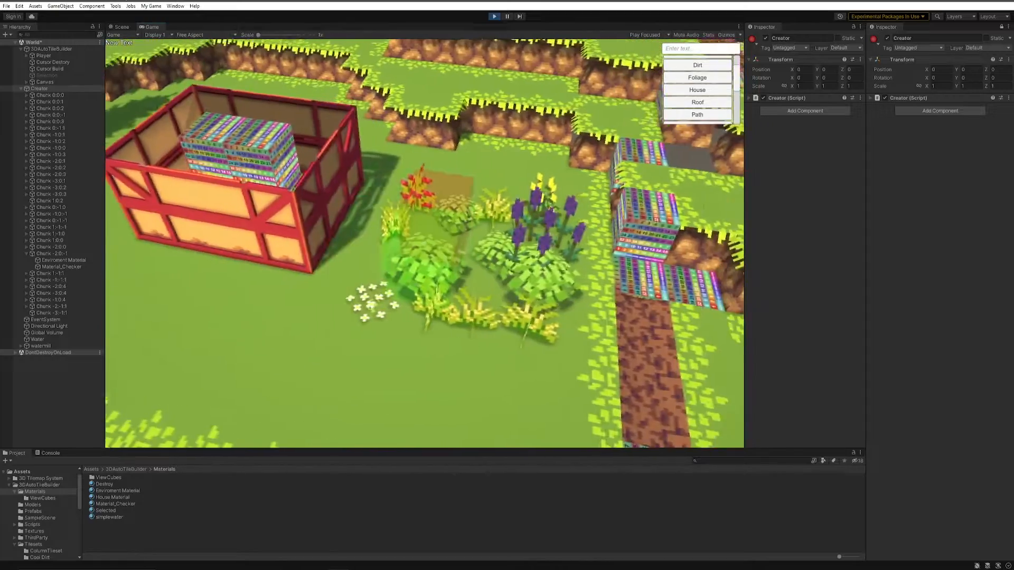
# Release the game camera and switch to the Scene view, framing the new house walls and foliage patch.
pyautogui.press('s')
pyautogui.press('Escape')
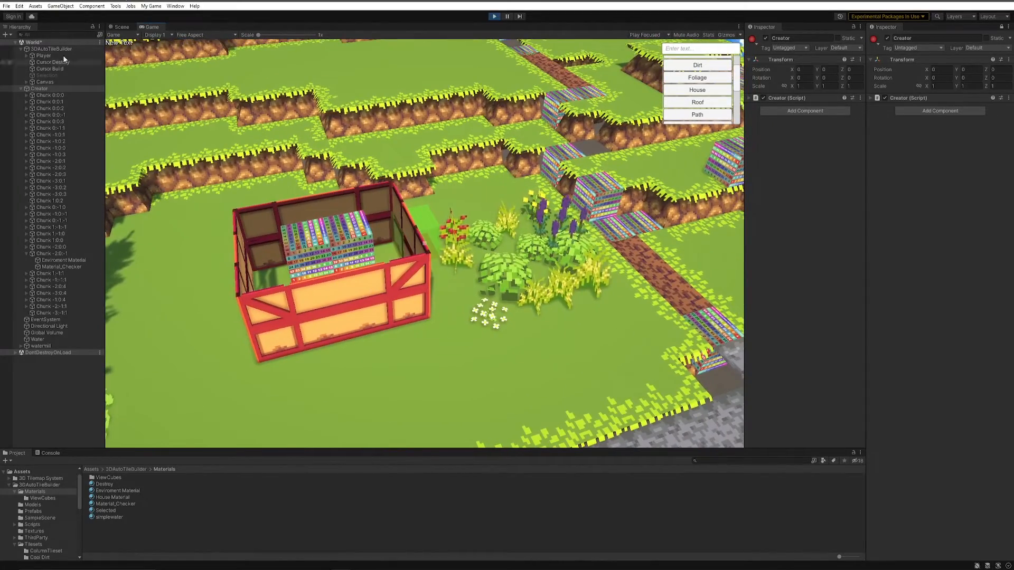
pyautogui.click(121, 26)
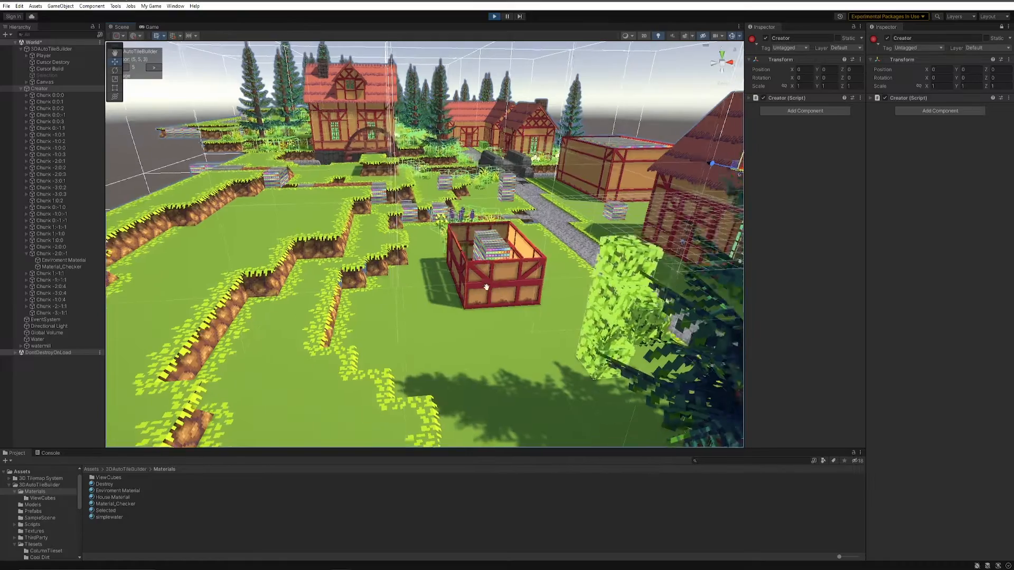
pyautogui.scroll(3, 488, 283)
pyautogui.keyDown('alt'); pyautogui.moveTo(476, 264); pyautogui.dragTo(318, 284); pyautogui.keyUp('alt')
pyautogui.moveTo(318, 284); pyautogui.dragTo(219, 214, button='middle')
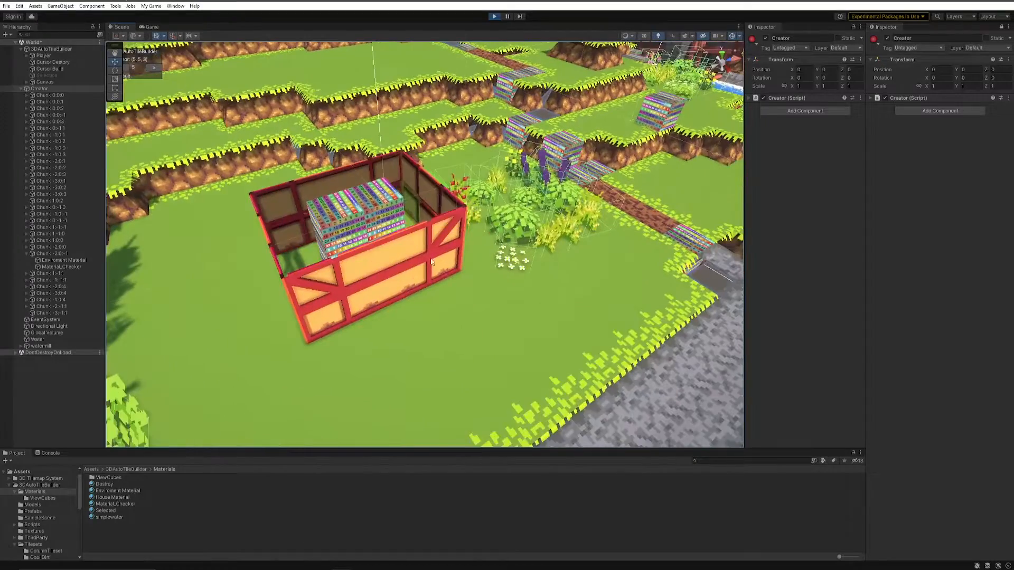
# Select the Enviroment Material and Material_Checker meshes of Chunk -1:0:-1 to examine the areas they cover.
pyautogui.click(412, 322)
pyautogui.moveTo(474, 258); pyautogui.dragTo(405, 201, button='middle')
pyautogui.keyDown('alt'); pyautogui.moveTo(405, 201); pyautogui.dragTo(375, 253); pyautogui.keyUp('alt')
pyautogui.scroll(-4, 306, 279)
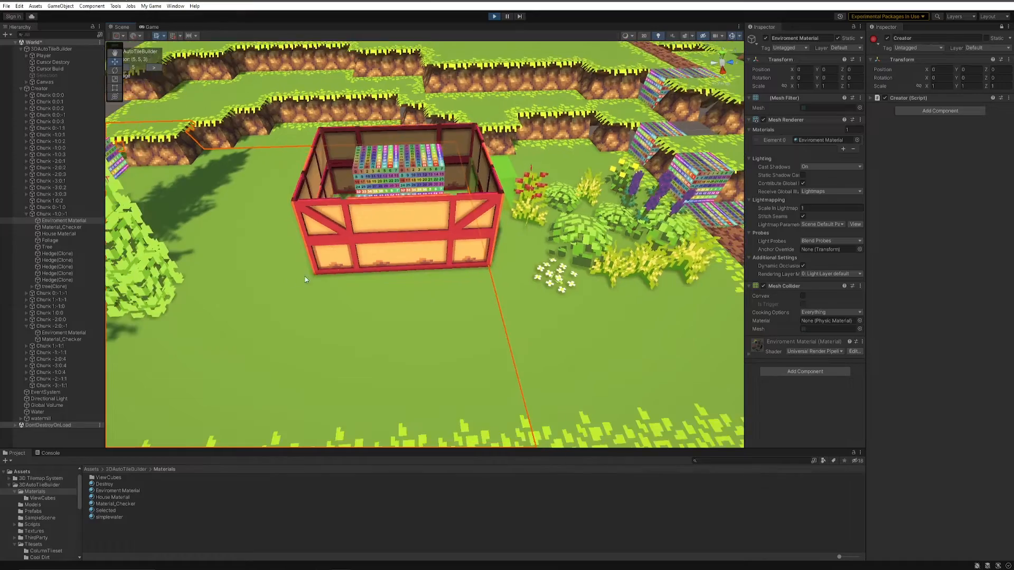
pyautogui.keyDown('alt'); pyautogui.moveTo(570, 288); pyautogui.dragTo(403, 231); pyautogui.keyUp('alt')
pyautogui.scroll(-3, 448, 260)
pyautogui.scroll(1, 403, 228)
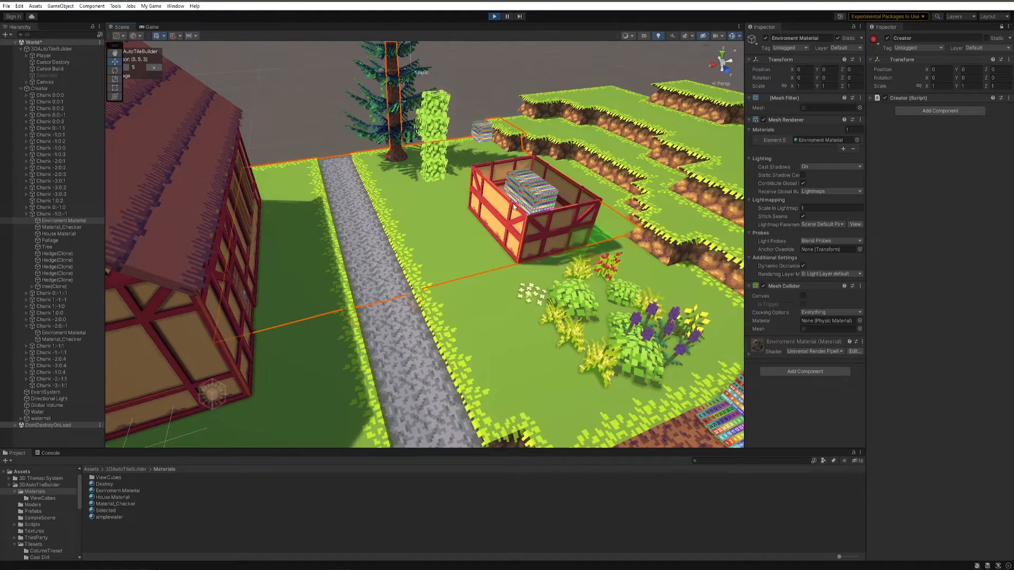
pyautogui.scroll(-4, 374, 198)
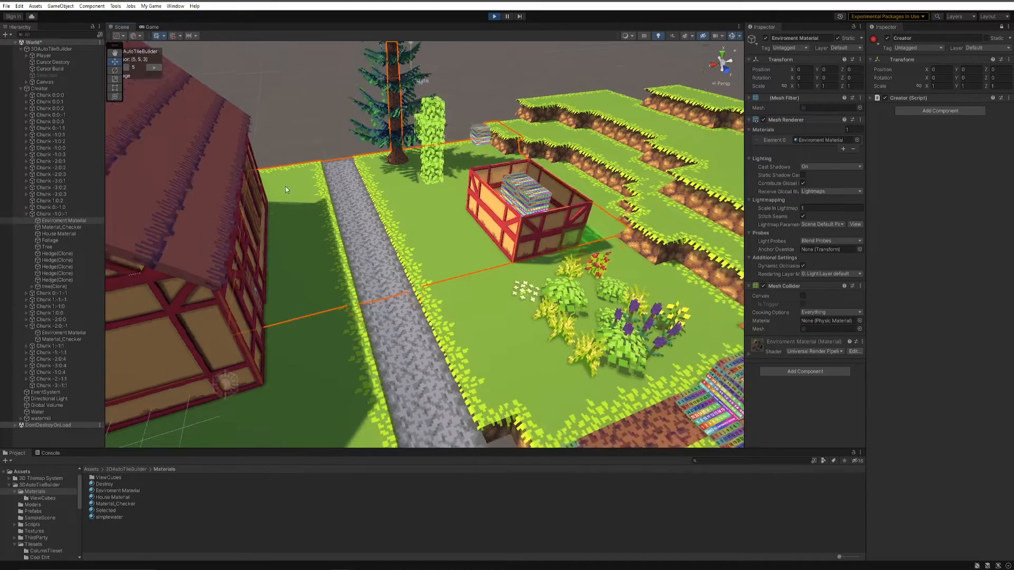
pyautogui.scroll(5, 373, 198)
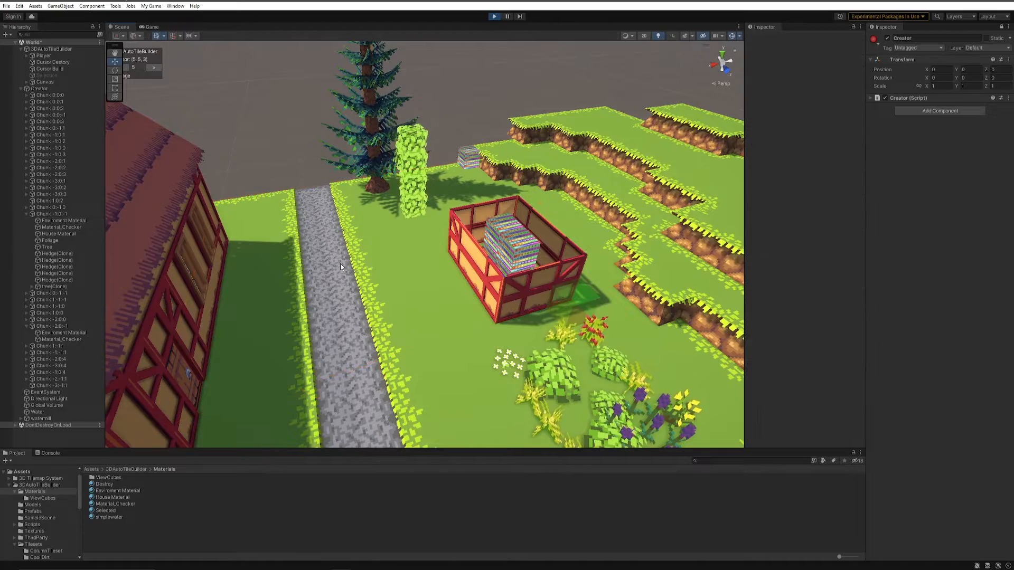
pyautogui.scroll(-5, 243, 232)
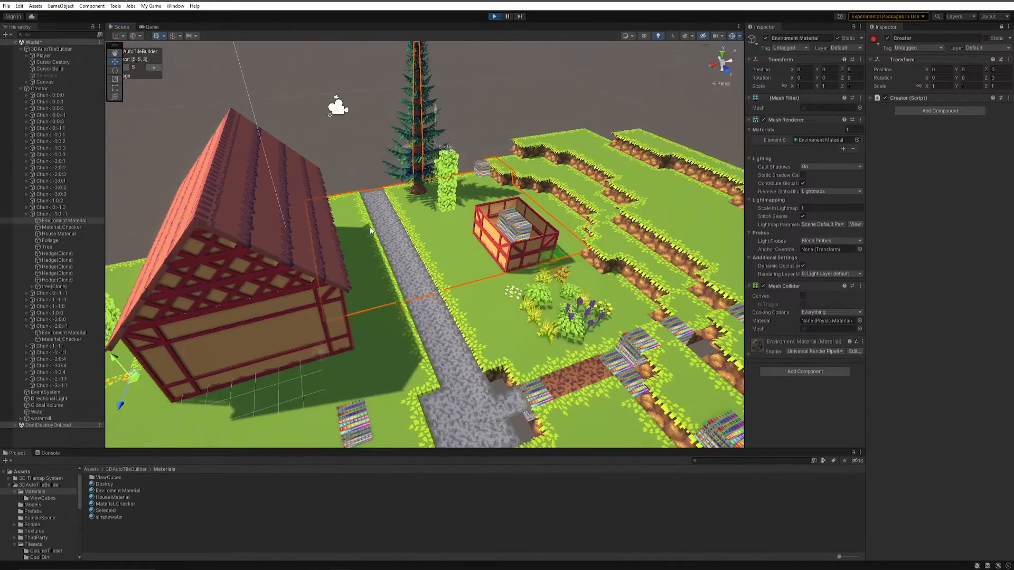
pyautogui.click(517, 212)
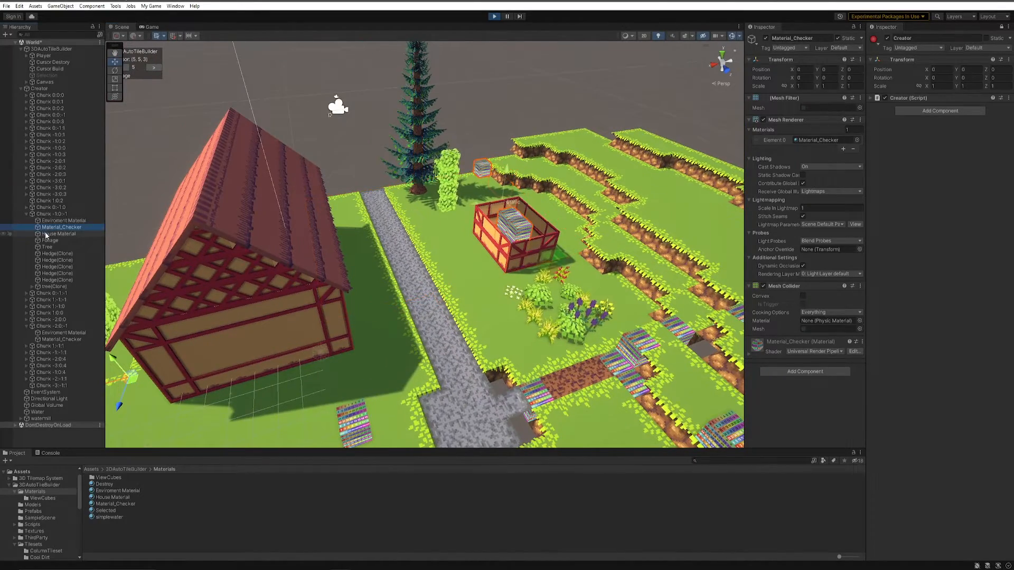
pyautogui.scroll(4, 518, 200)
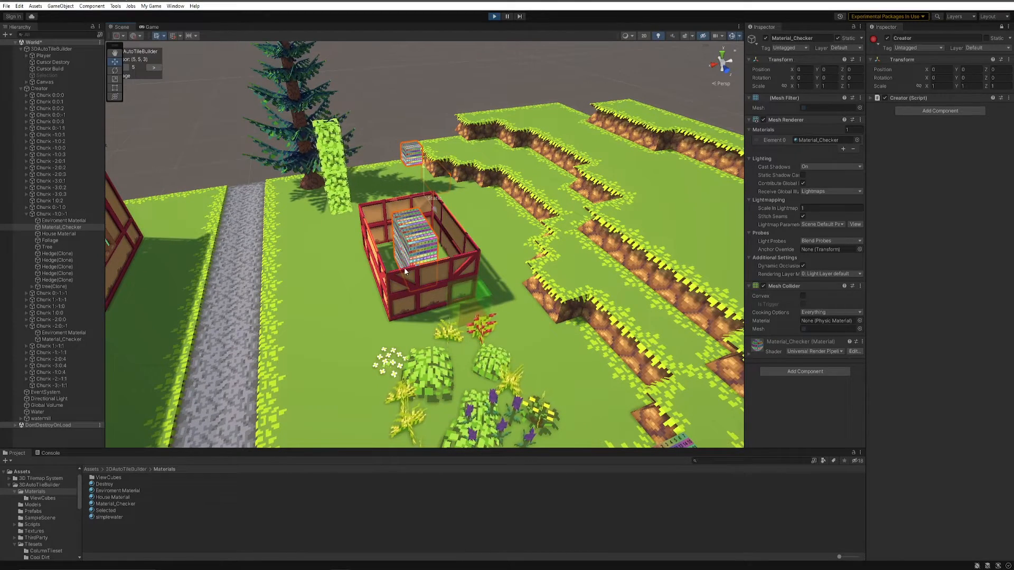
# Turn off Static on the chunk's House Material mesh, and raise it above the ground as a demonstration before undoing the moves.
pyautogui.doubleClick(59, 233)
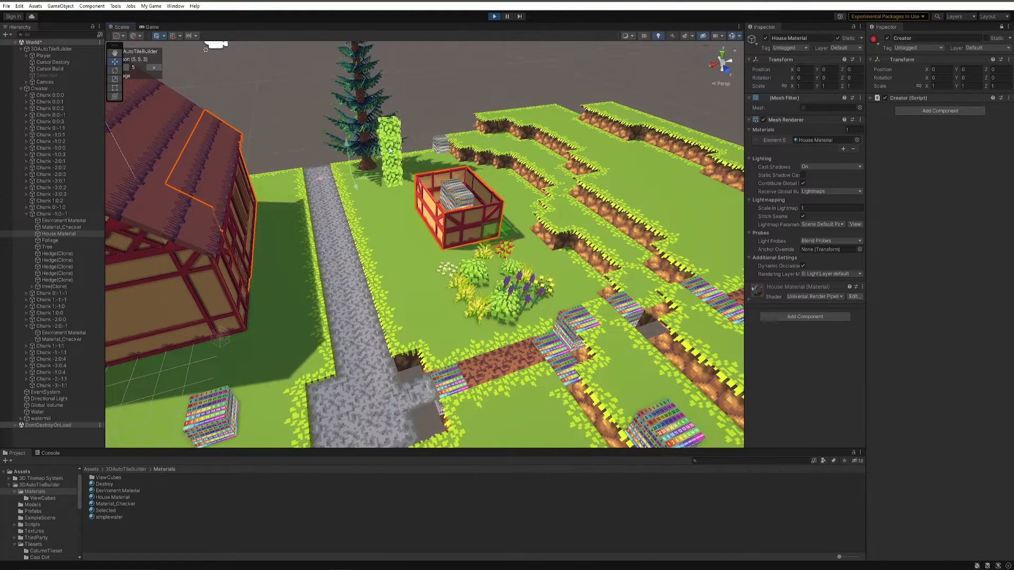
pyautogui.click(837, 38)
pyautogui.moveTo(347, 145); pyautogui.dragTo(351, 124)
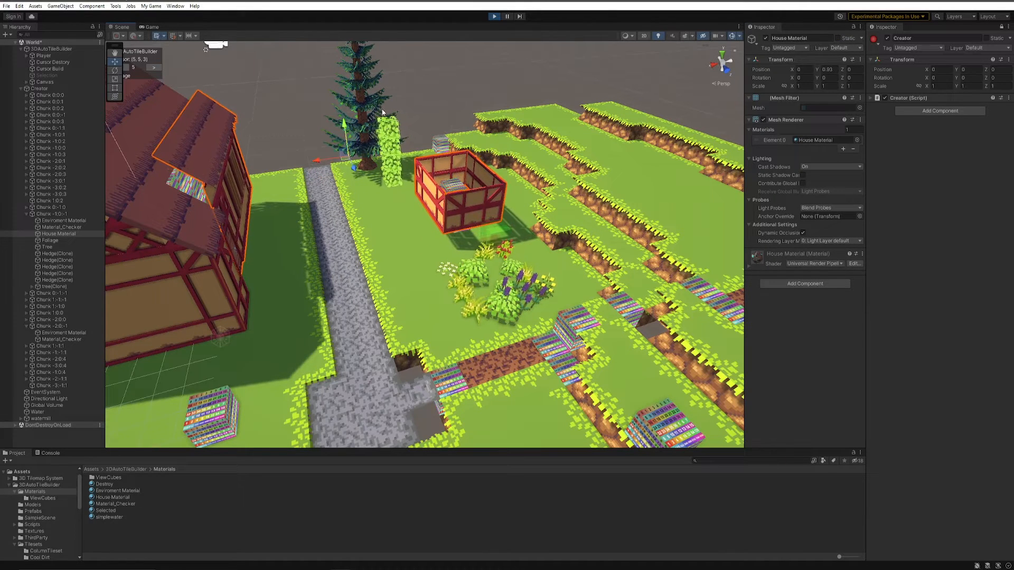
pyautogui.hotkey('ctrl', 'z')
pyautogui.moveTo(554, 206); pyautogui.dragTo(482, 144, button='right')
pyautogui.moveTo(448, 147); pyautogui.dragTo(447, 88)
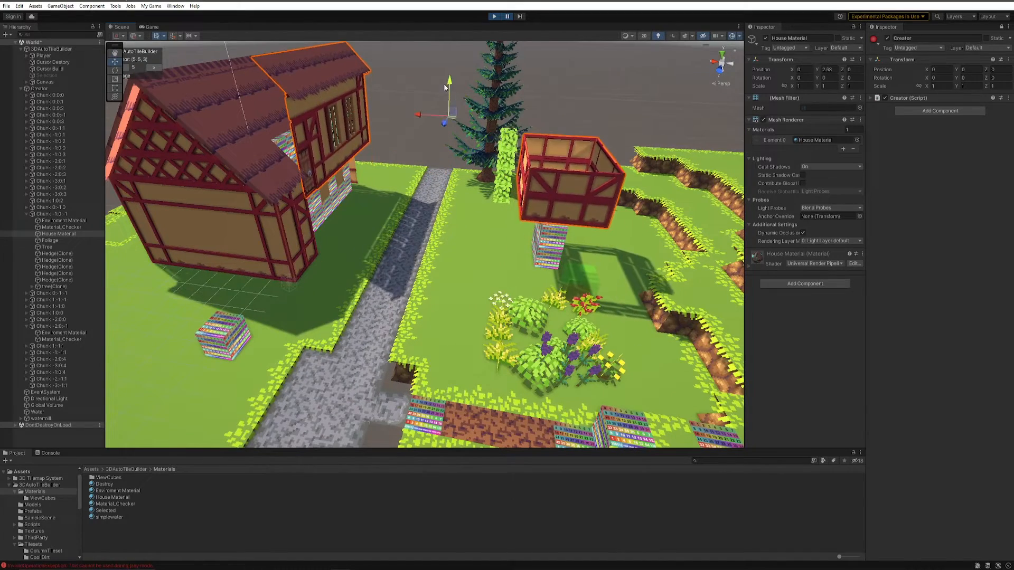
pyautogui.hotkey('ctrl', 'z')
pyautogui.moveTo(394, 193); pyautogui.dragTo(373, 189, button='middle')
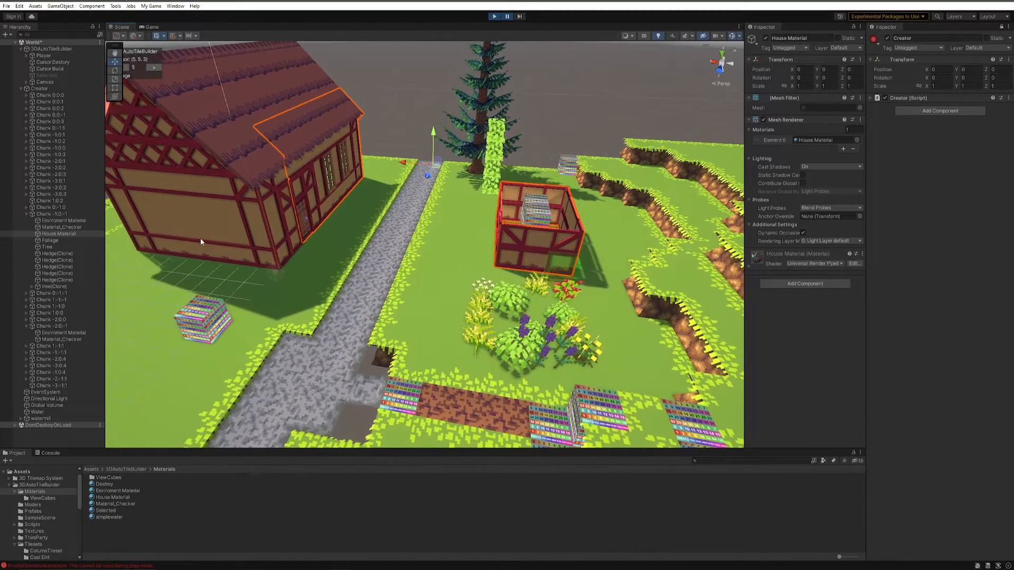
# Turn off Static on the chunk's Foliage mesh and try to raise it.
pyautogui.click(72, 241)
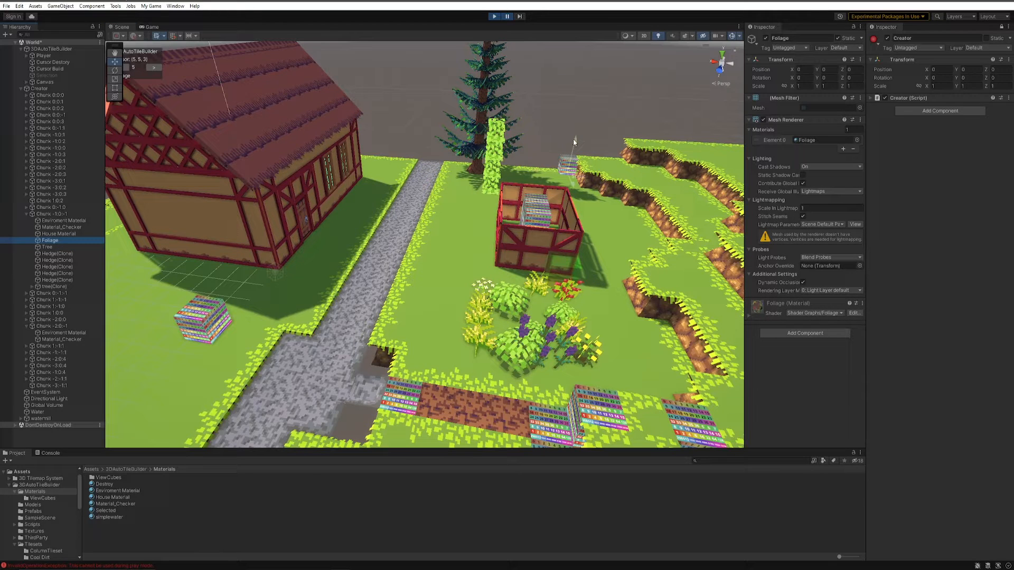
pyautogui.click(838, 38)
pyautogui.moveTo(580, 145); pyautogui.dragTo(584, 118)
# Select a bush in the foliage patch and examine it up close together with its entry among the chunk's separate prop objects.
pyautogui.click(508, 299)
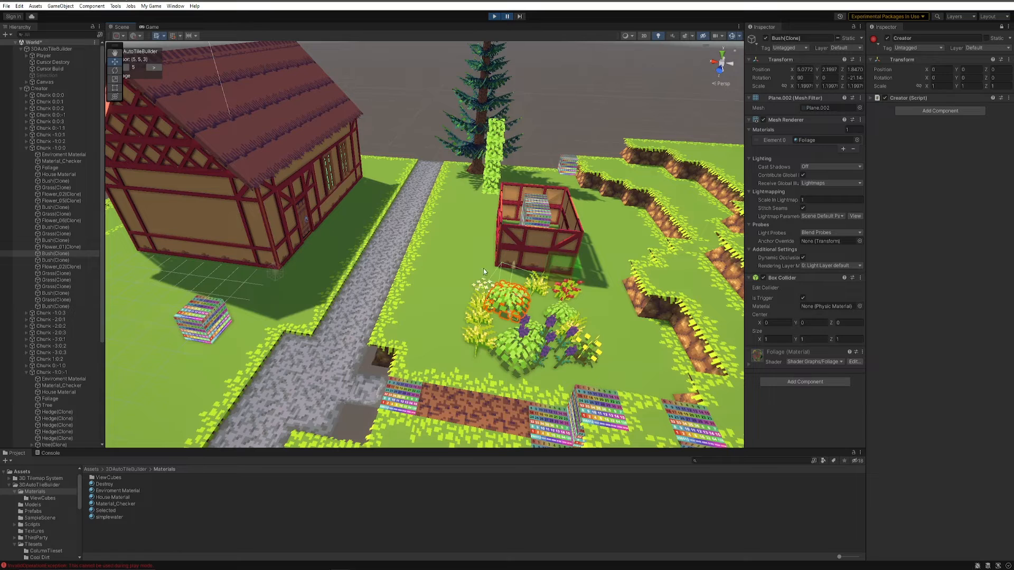
pyautogui.scroll(-4, 62, 243)
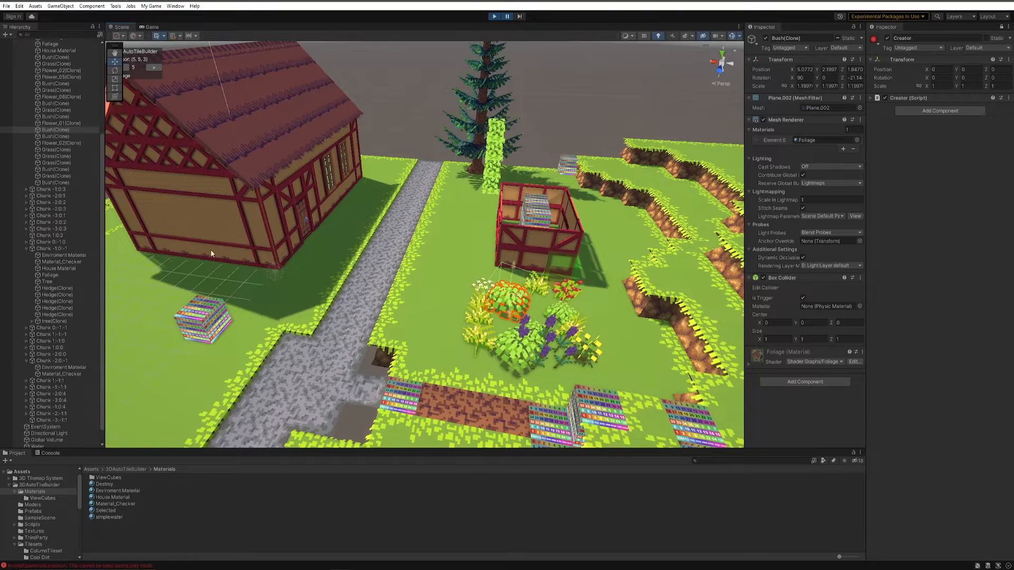
pyautogui.scroll(4, 63, 227)
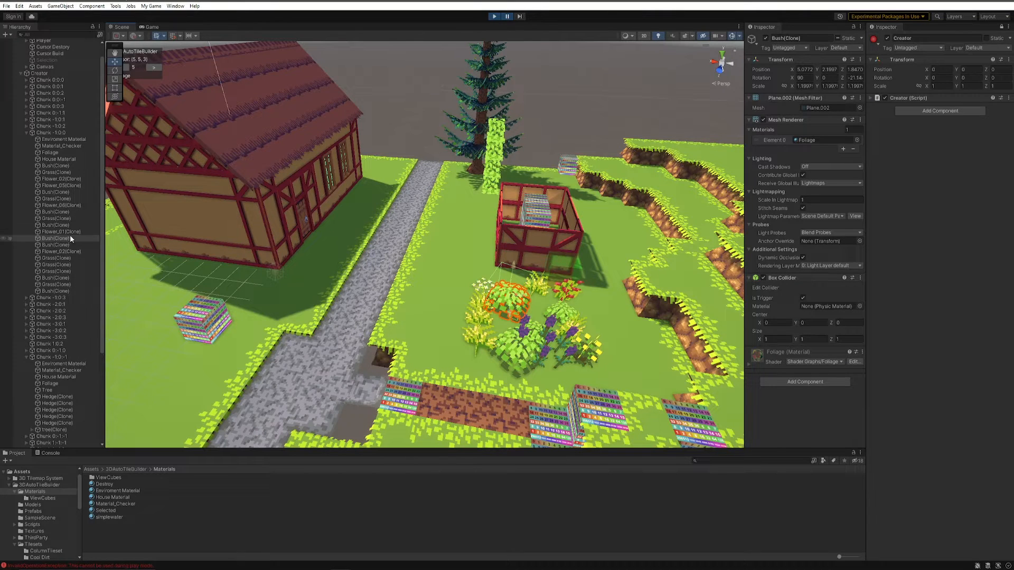
pyautogui.moveTo(458, 288); pyautogui.dragTo(542, 258, button='right')
pyautogui.press('w')
pyautogui.moveTo(541, 258); pyautogui.dragTo(504, 255, button='middle')
pyautogui.scroll(-3, 504, 255)
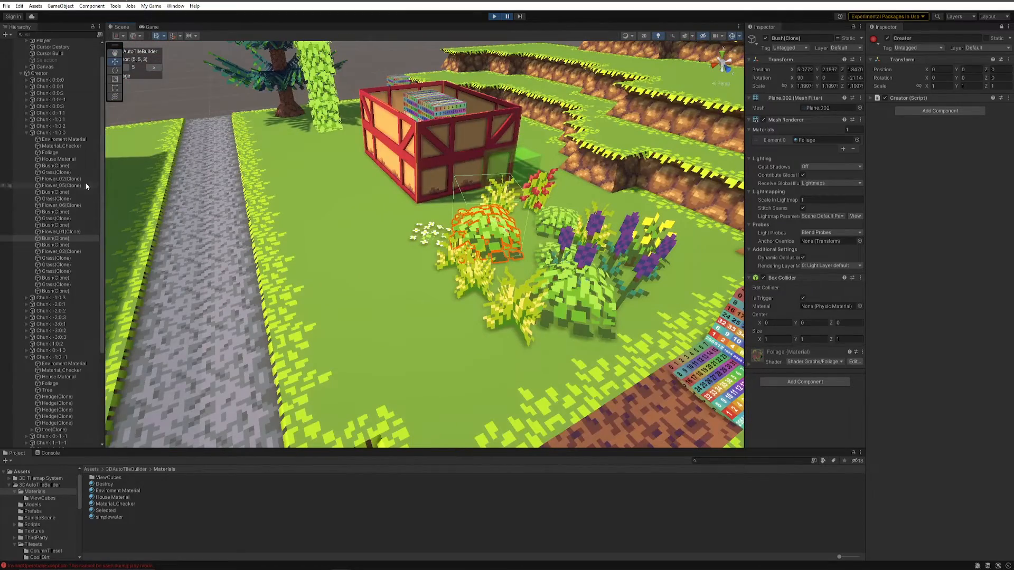
# Collapse the expanded chunks and open the Cool Dirt tileset from the Creator object's script settings.
pyautogui.click(27, 133)
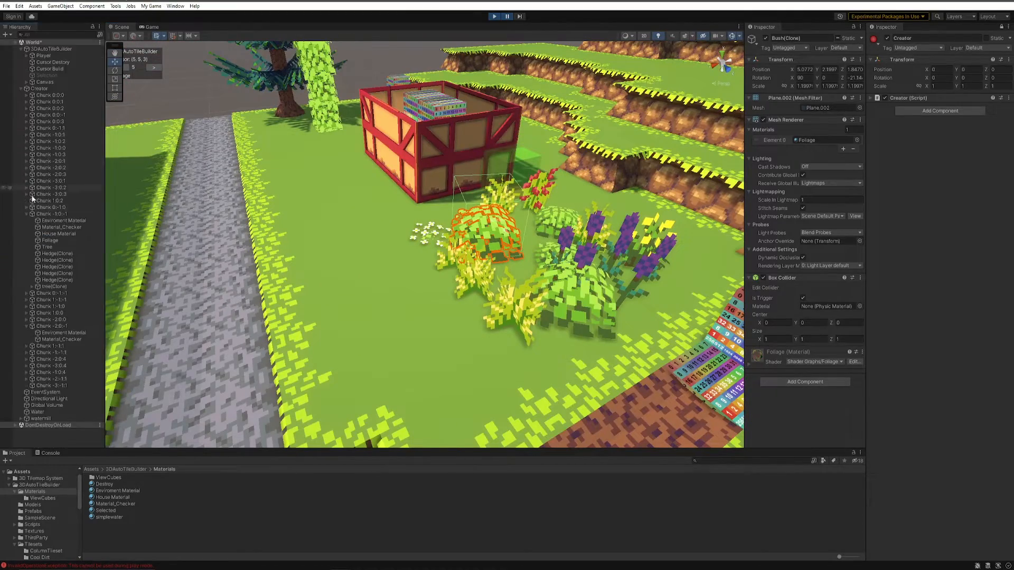
pyautogui.click(27, 211)
pyautogui.click(33, 87)
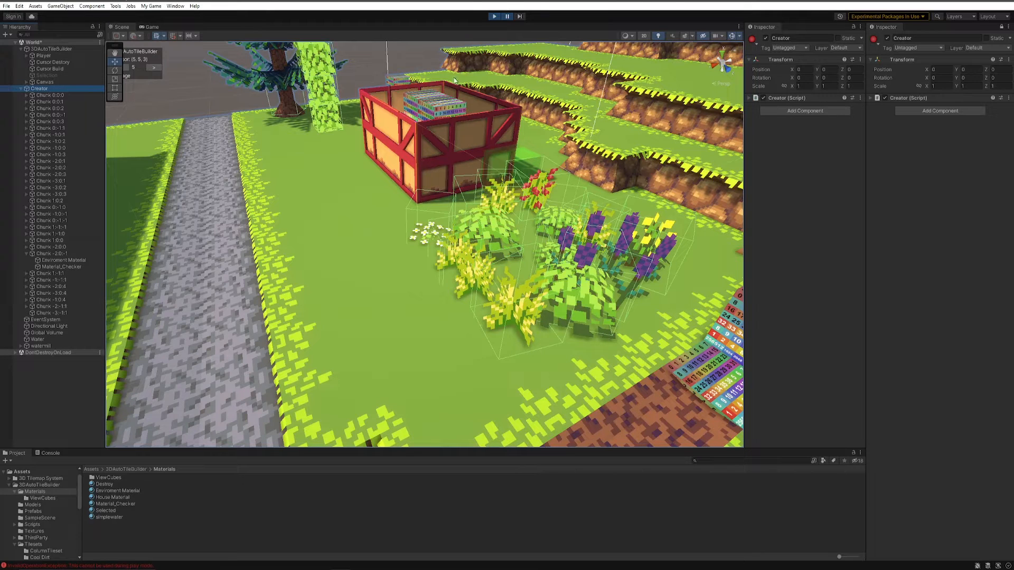
pyautogui.click(752, 98)
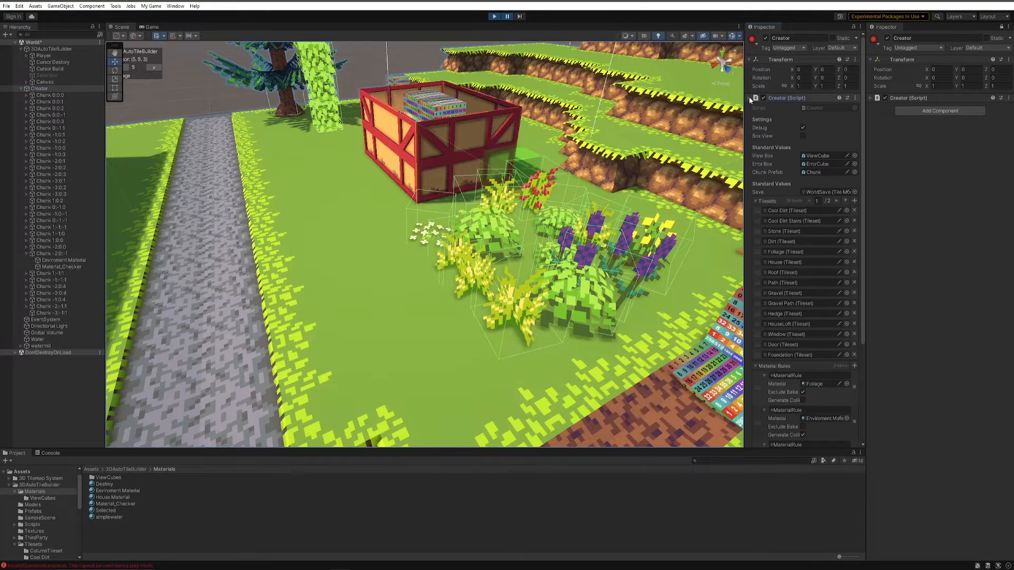
pyautogui.doubleClick(780, 211)
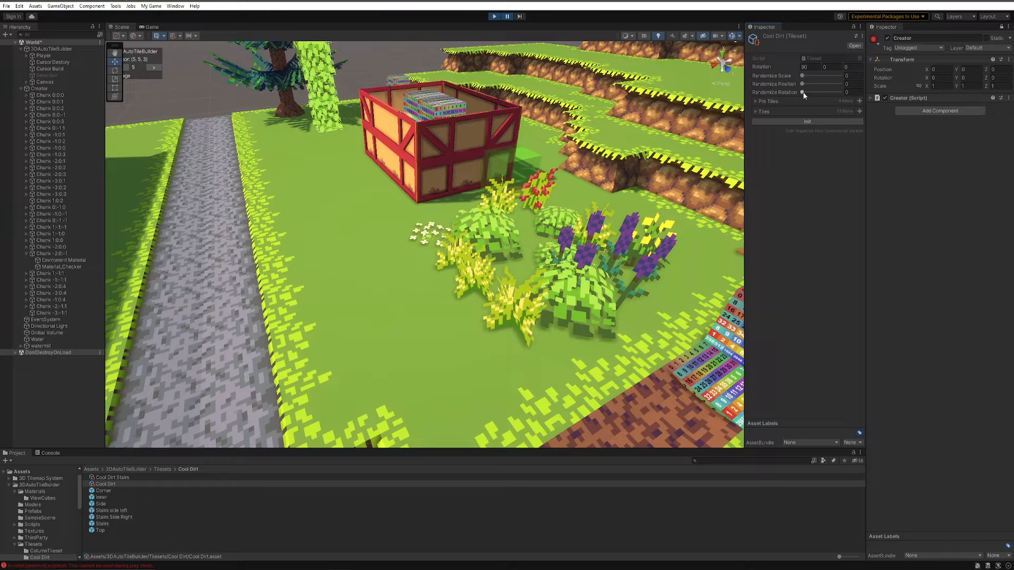
# Expand the Cool Dirt tileset's Tiles list and the first tile's Mask to examine its prefab, weight and mask values.
pyautogui.moveTo(503, 280); pyautogui.dragTo(459, 290, button='middle')
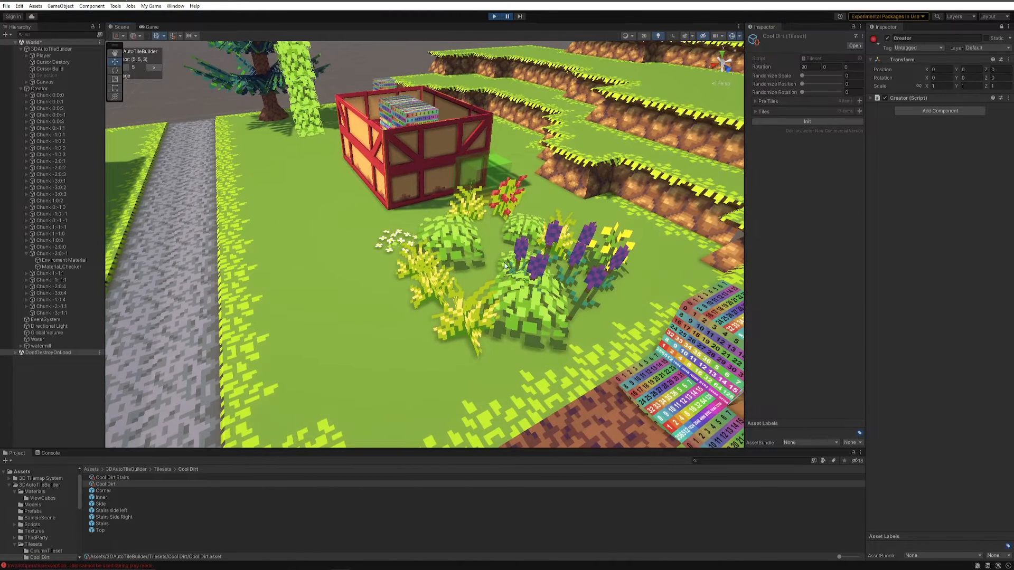
pyautogui.click(759, 112)
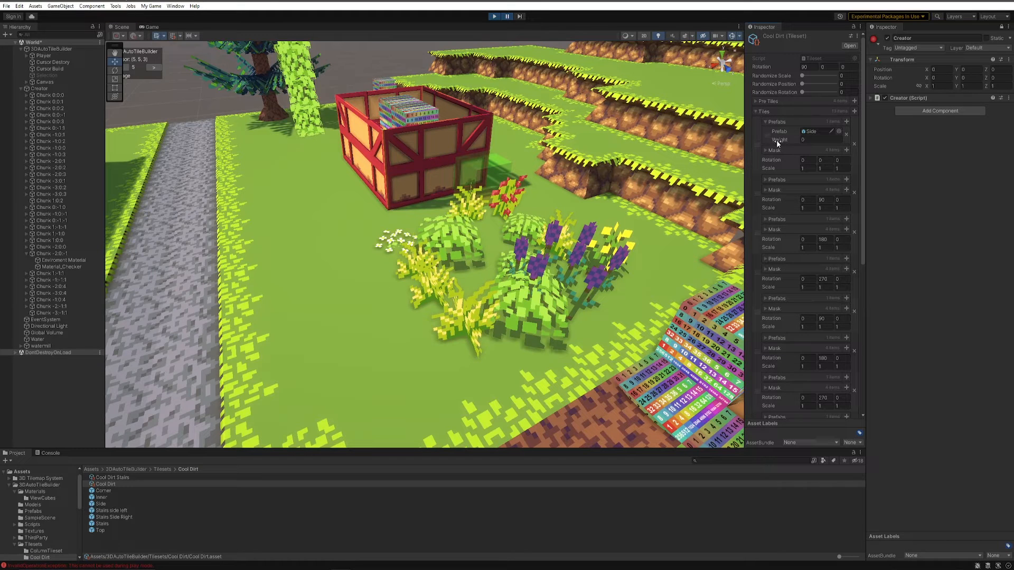
pyautogui.click(768, 151)
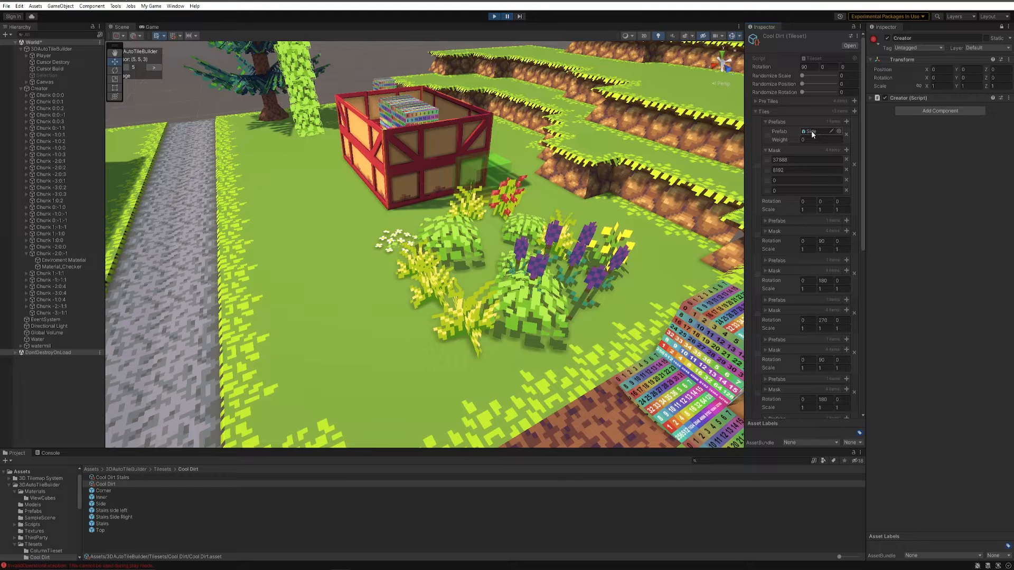
pyautogui.scroll(-3, 515, 201)
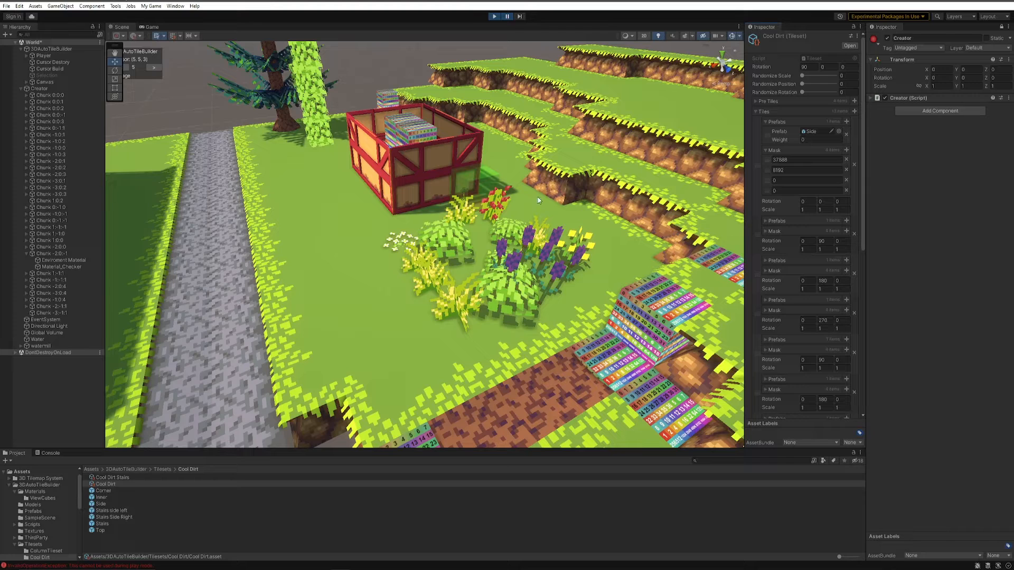
# Collapse the first tile's Mask and Prefabs, and review the rotation and scale of the tile entries in the Tiles list.
pyautogui.click(775, 149)
pyautogui.click(774, 122)
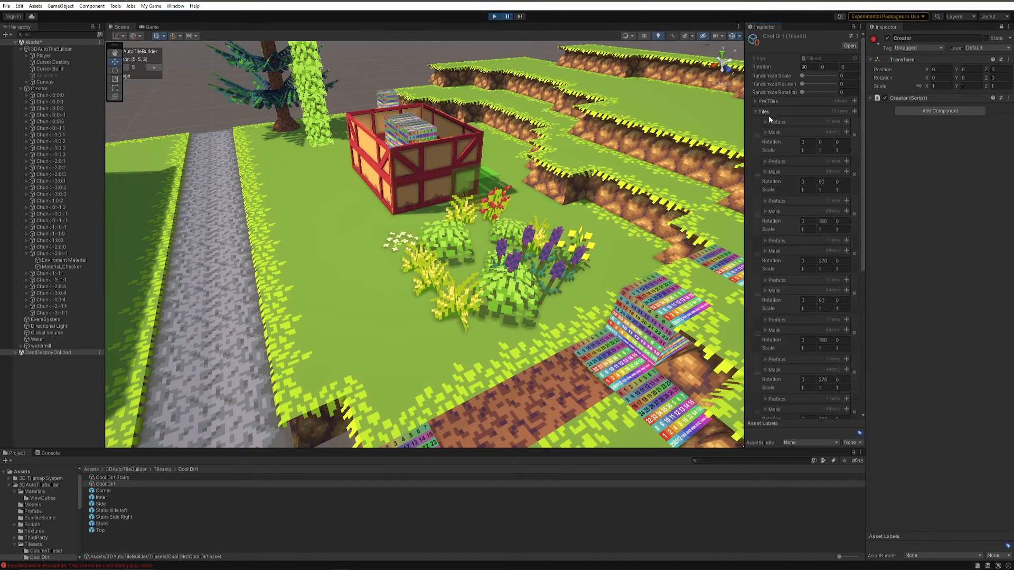
pyautogui.click(768, 112)
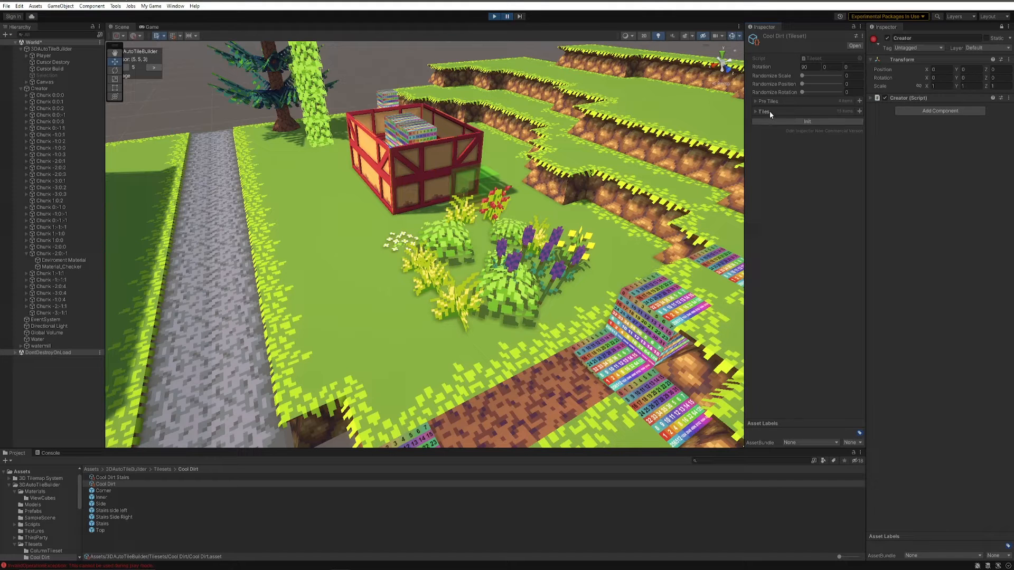
pyautogui.click(769, 112)
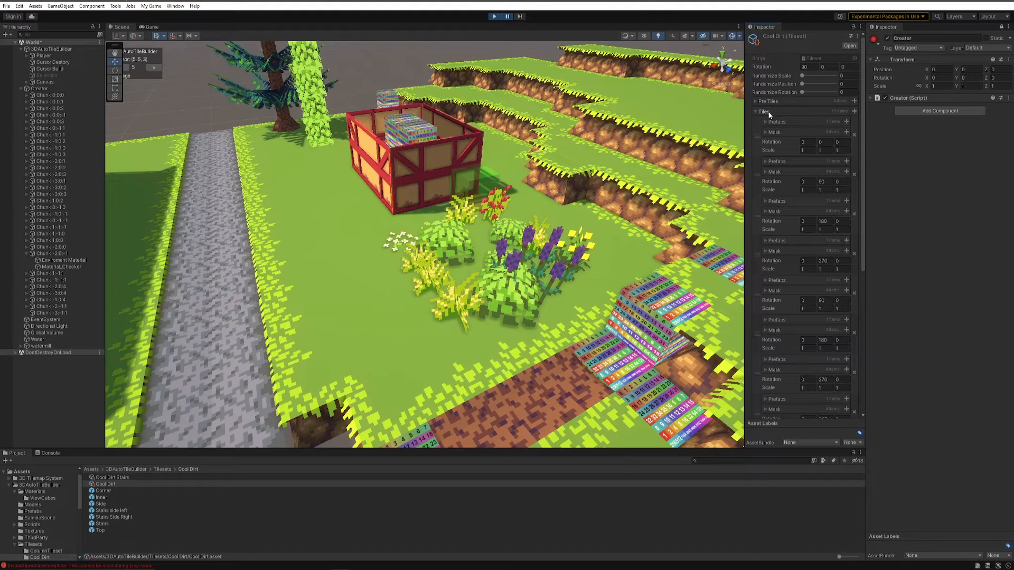
pyautogui.moveTo(536, 188); pyautogui.dragTo(530, 192, button='middle')
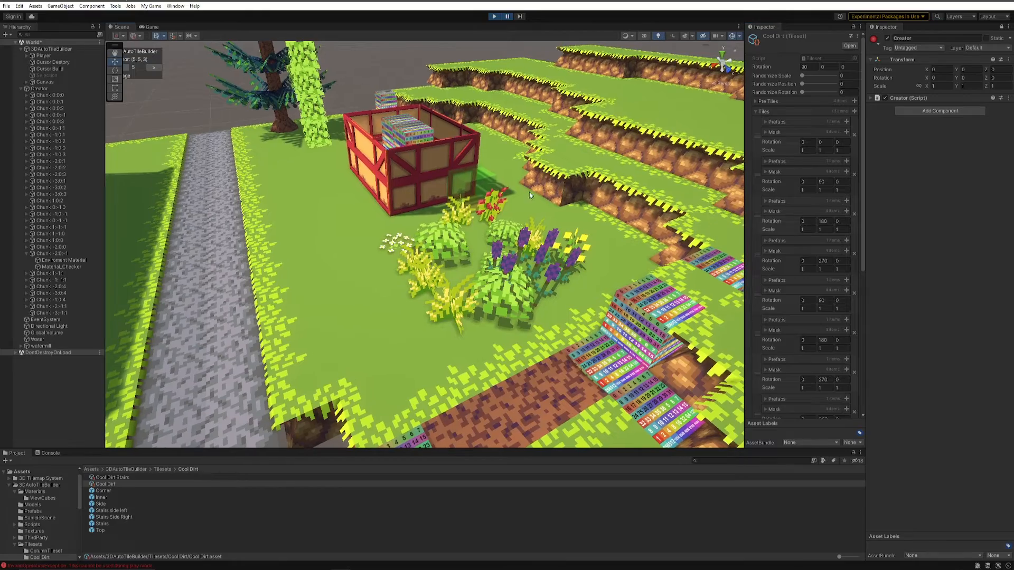
# Select the Cursor Build cube beside the timber-framed block and resume the paused game.
pyautogui.click(462, 176)
pyautogui.moveTo(461, 176); pyautogui.dragTo(430, 191, button='middle')
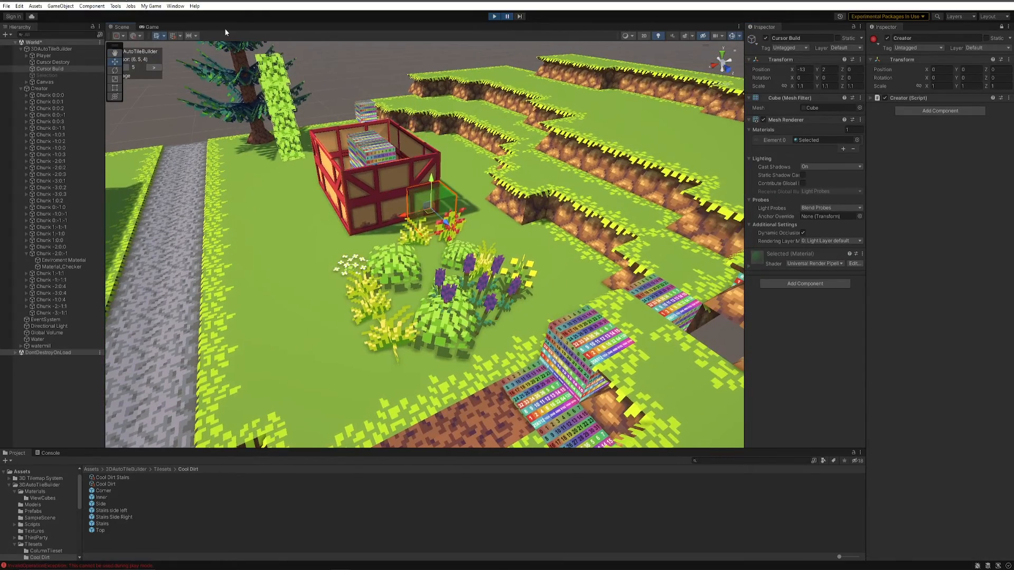
pyautogui.click(507, 18)
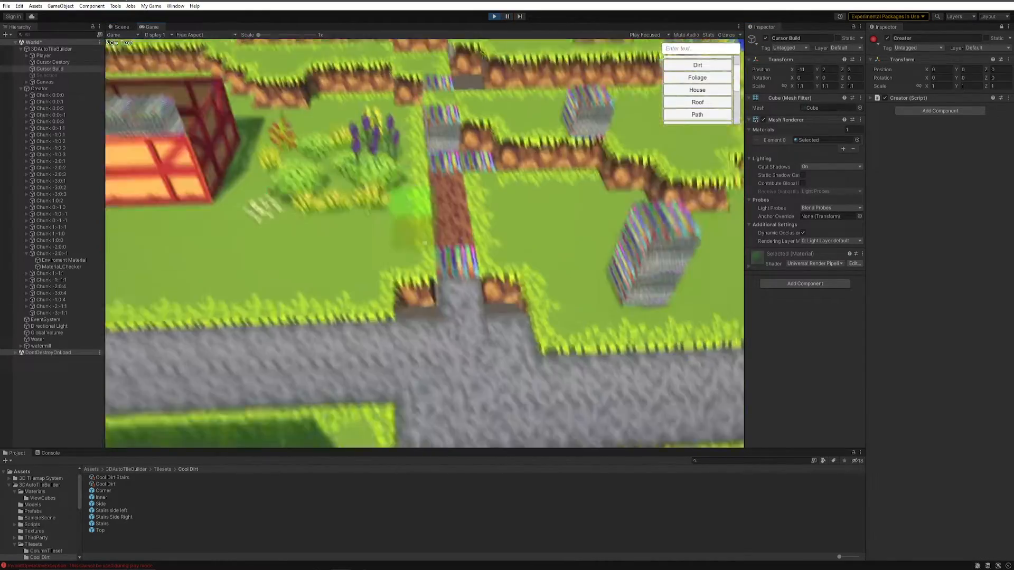
# Fly through the running game to examine the stone paths, timber houses, forest terraces, flower beds and riverside terrain.
pyautogui.press('s')
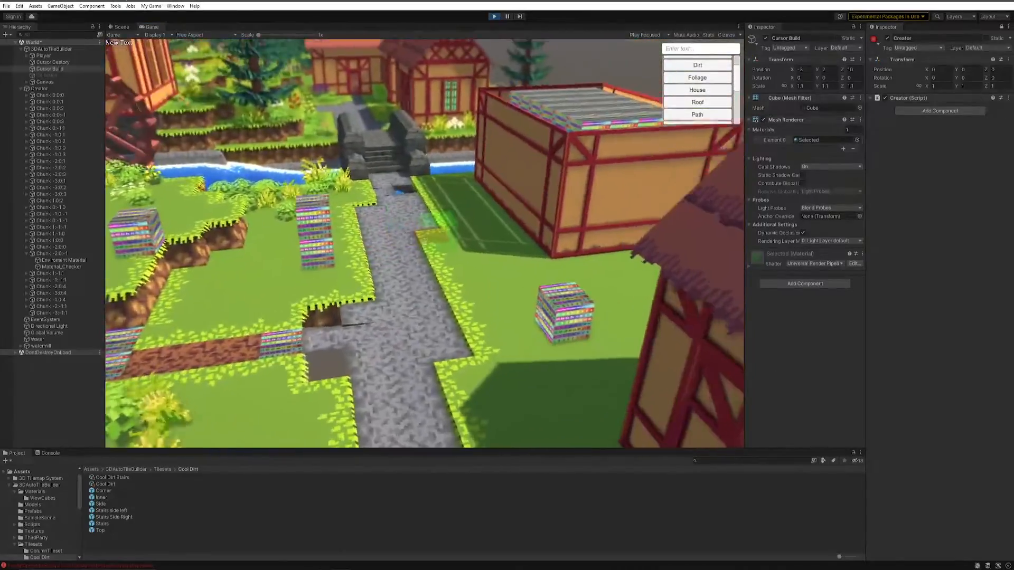
pyautogui.press('w')
pyautogui.press('w')
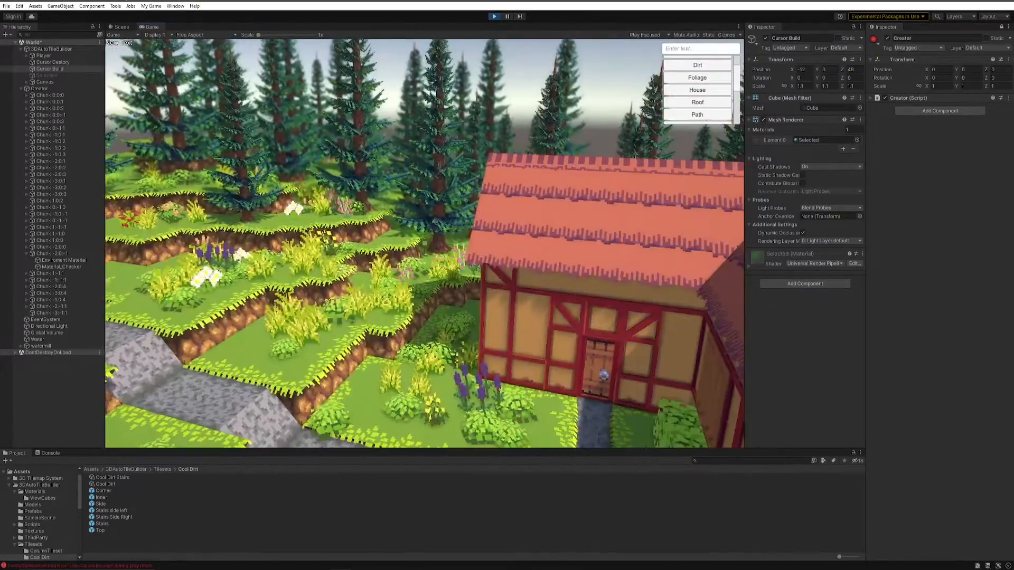
pyautogui.press('w')
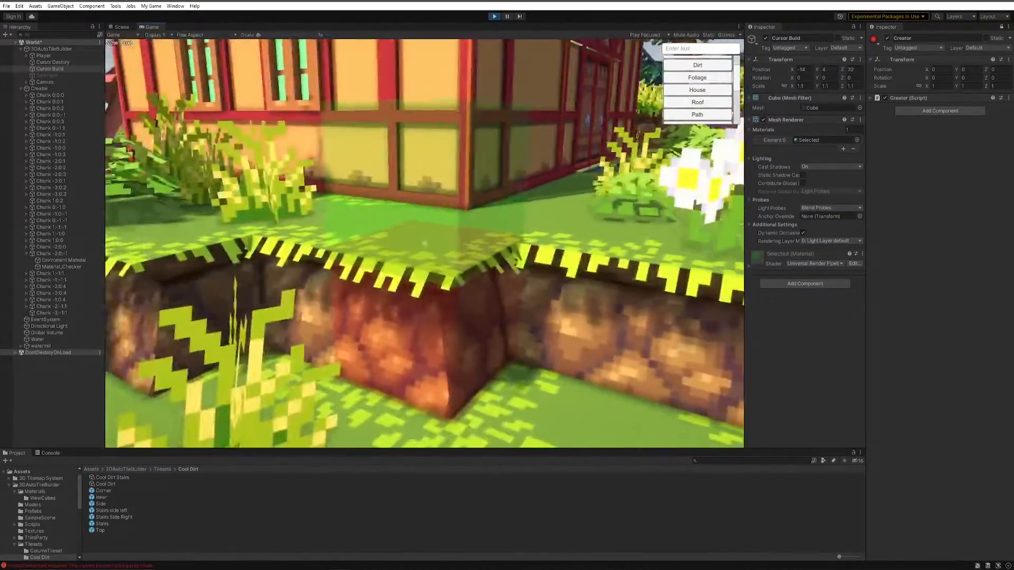
pyautogui.press('d')
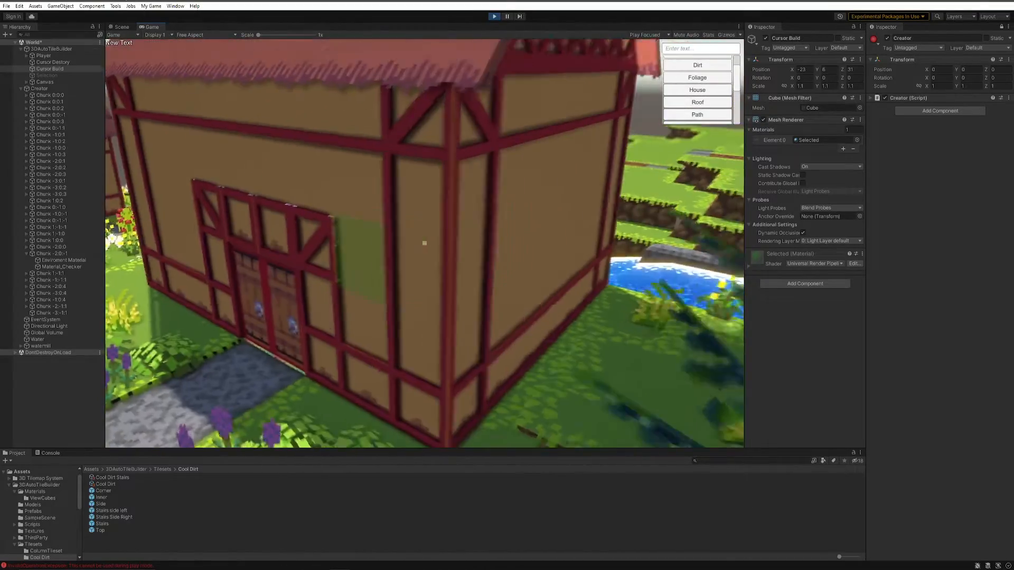
pyautogui.press('s')
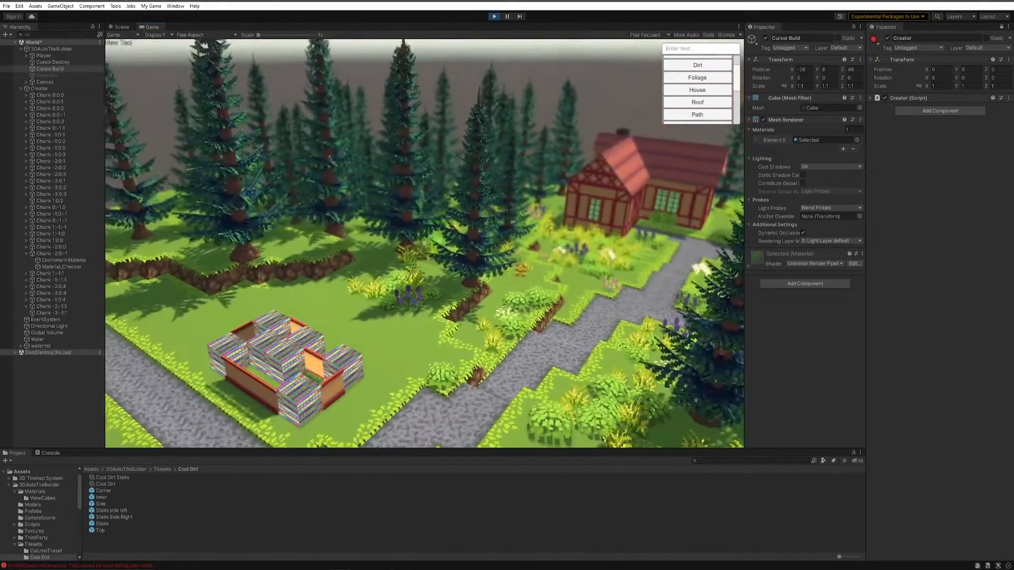
pyautogui.press('w')
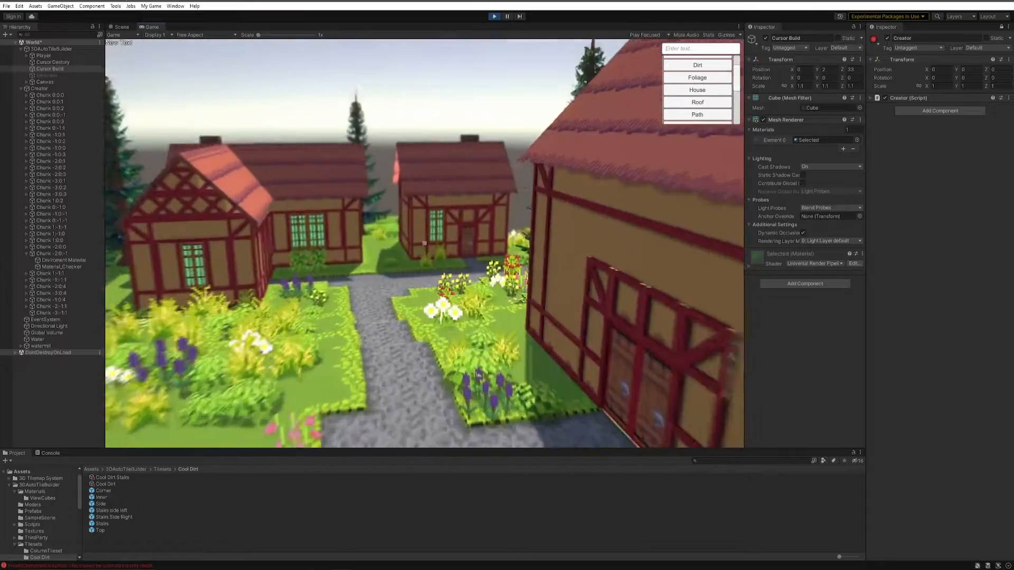
pyautogui.press('w')
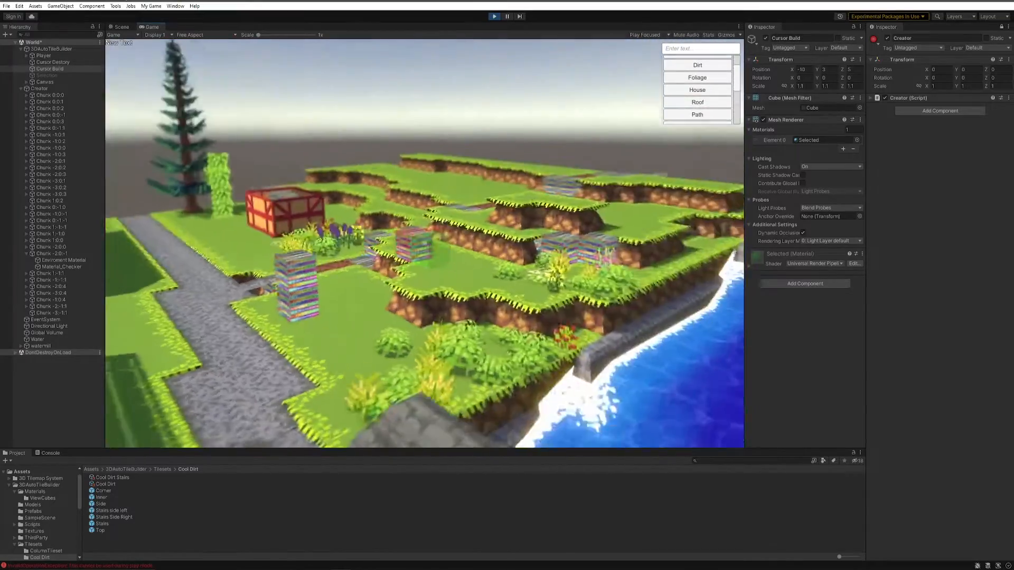